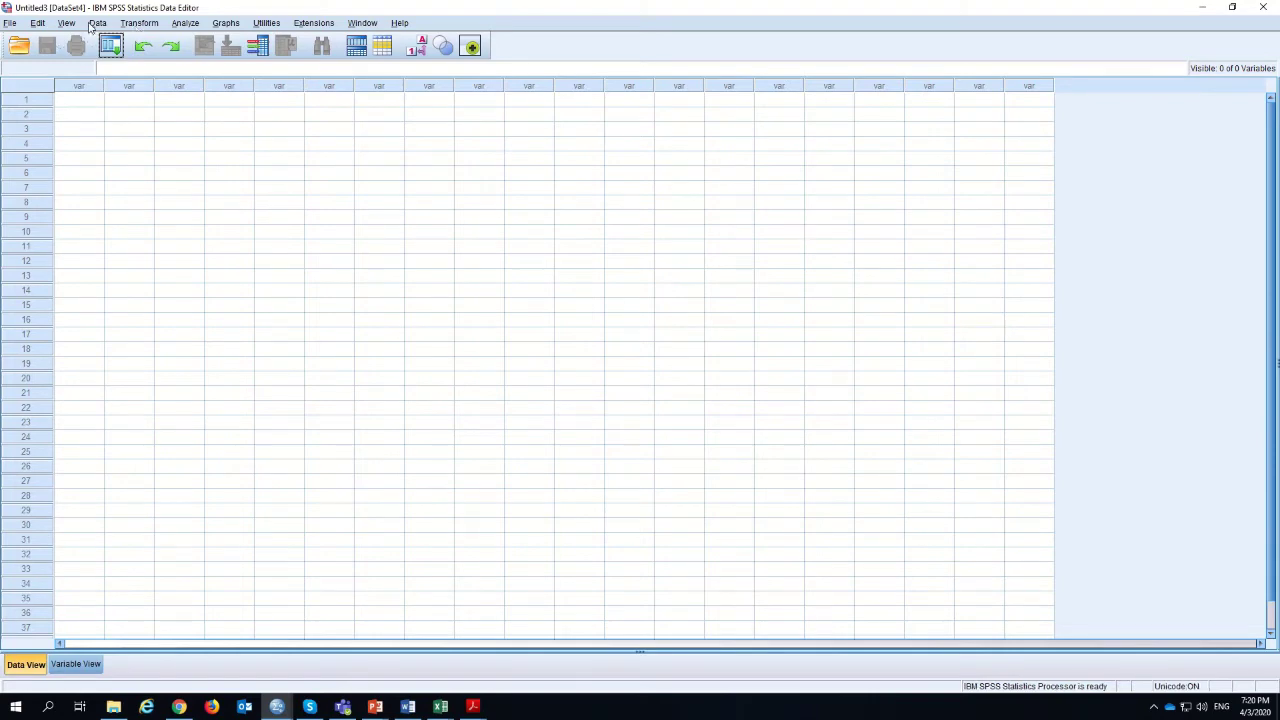
- Open the Generate Orthogonal Design dialog and reset it to clear the existing Sole, Upper and Price factors
click(98, 25)
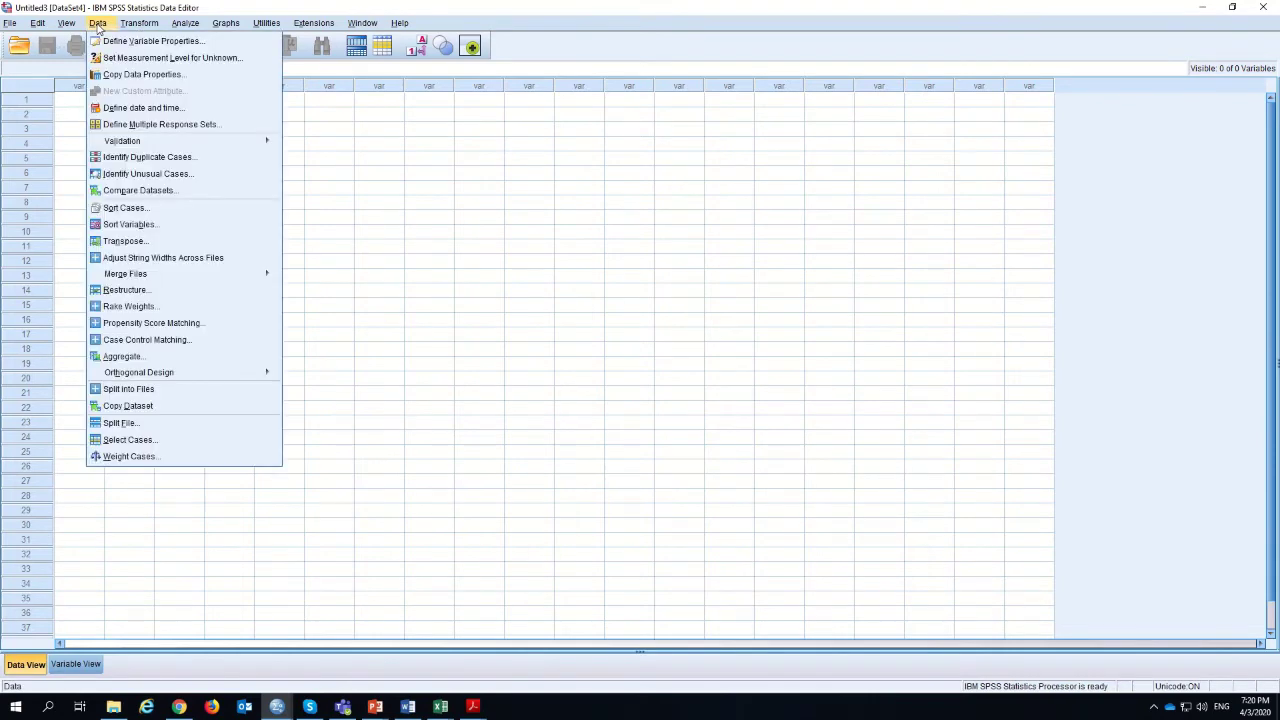
mouse_move(141, 376)
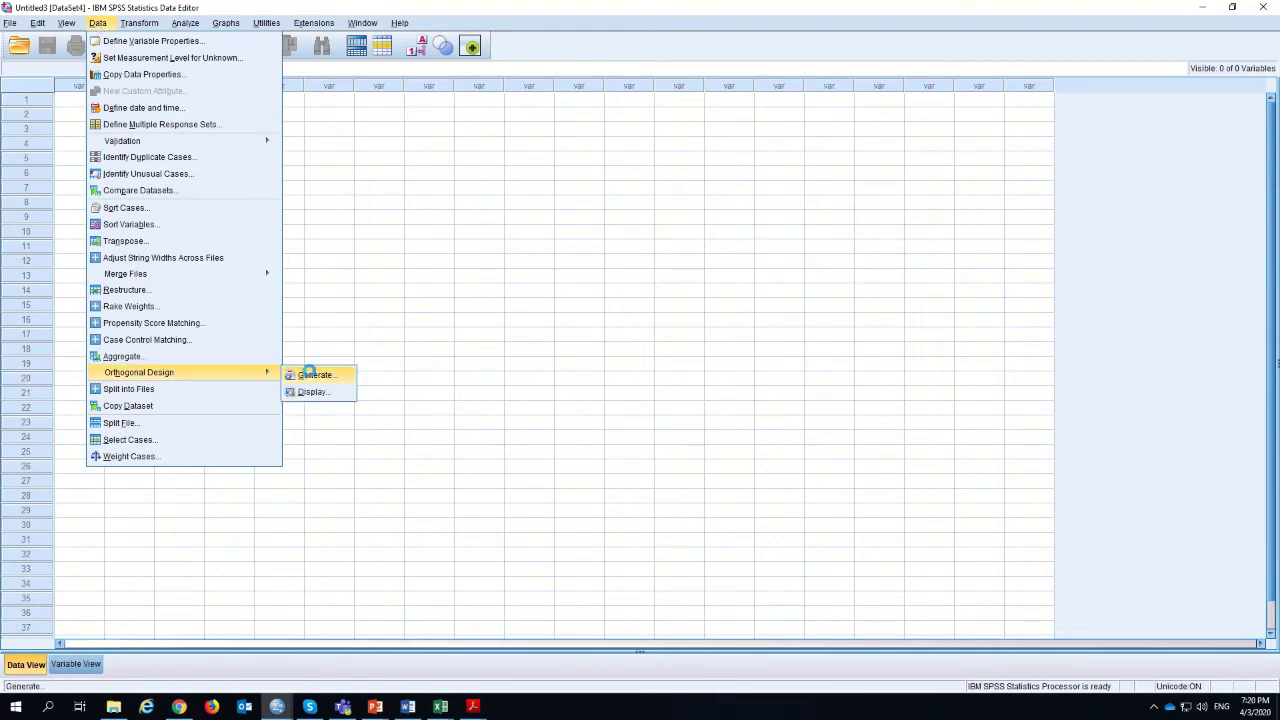
click(313, 375)
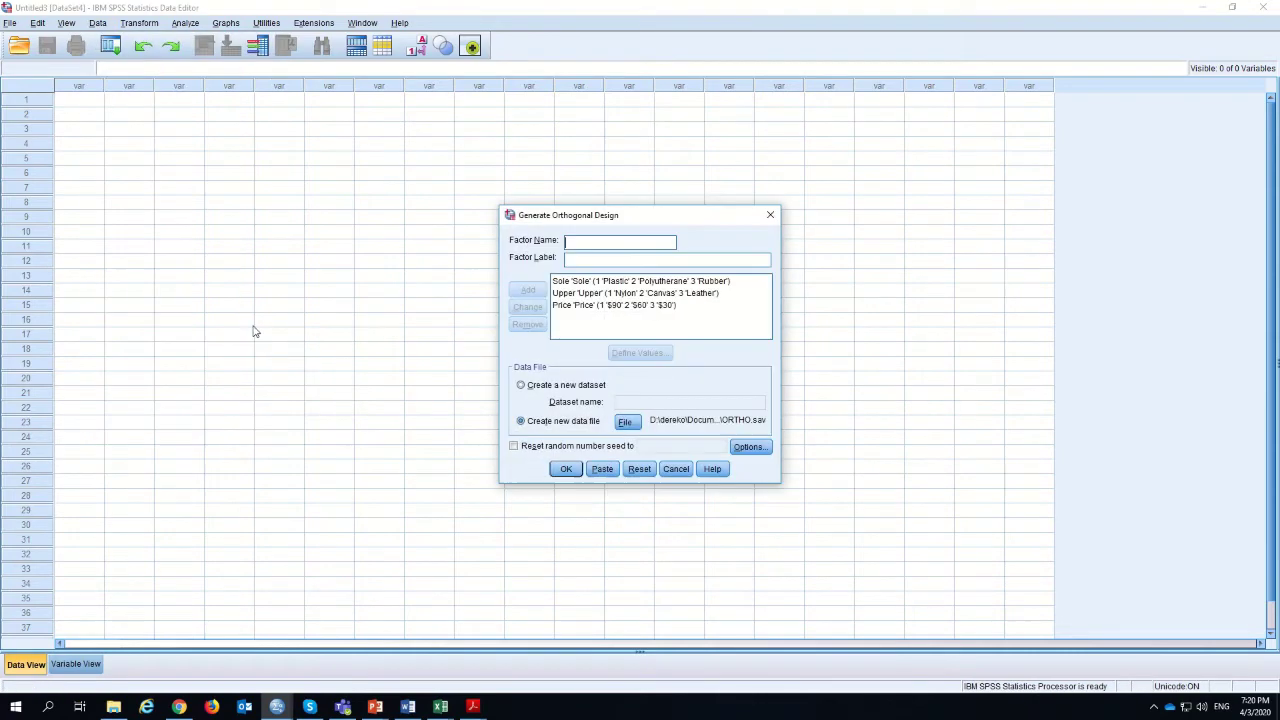
click(601, 283)
click(595, 308)
click(580, 293)
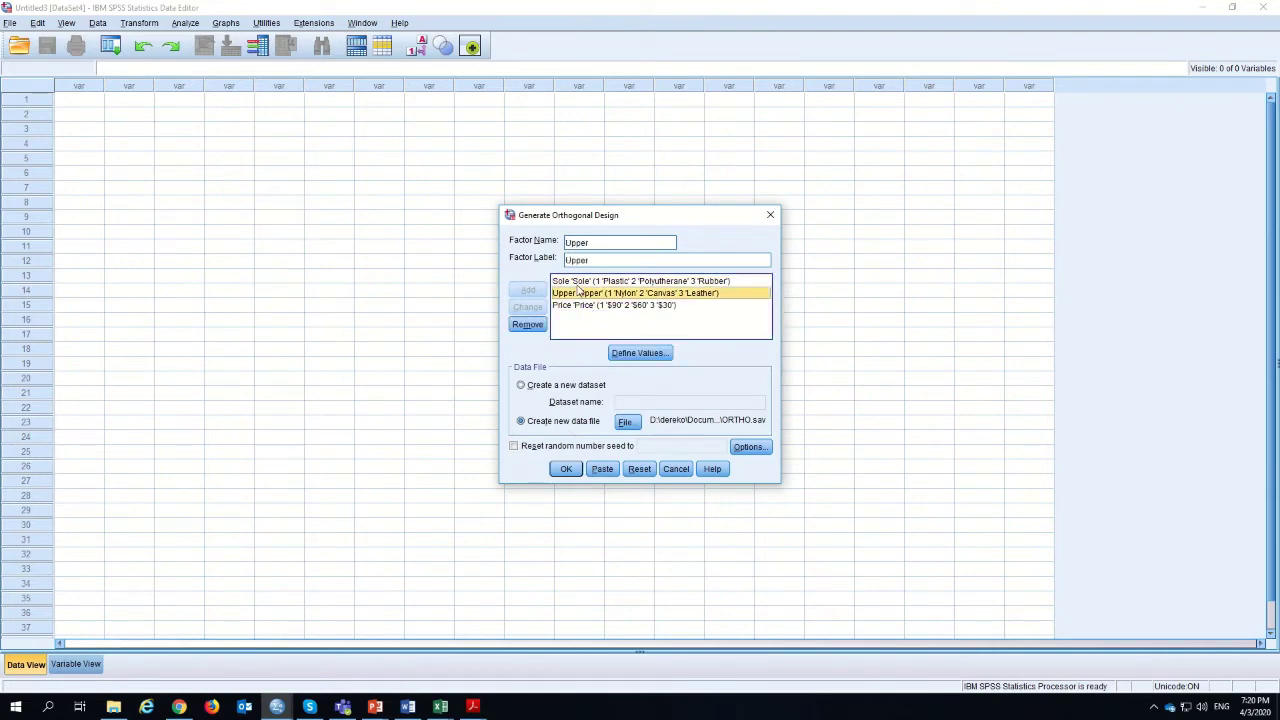
click(636, 471)
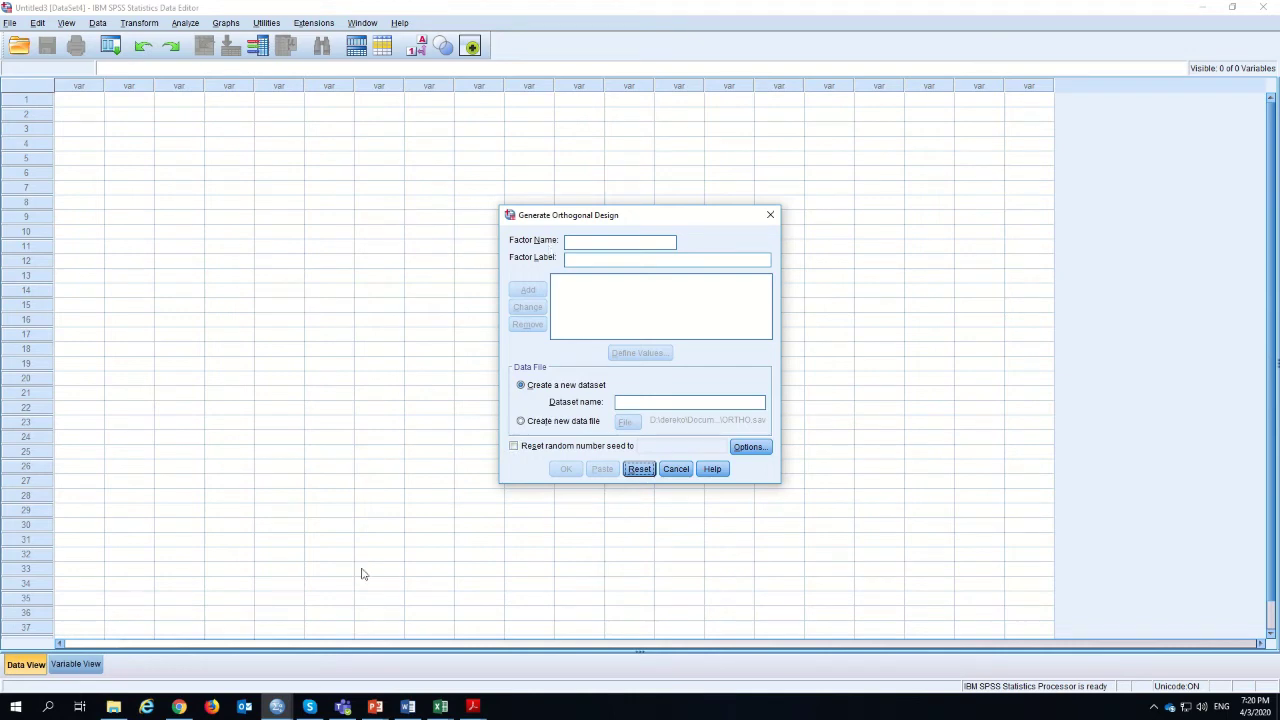
- Switch to the conjoint analysis presentation in PowerPoint, review the Sneaker Attributes and Levels slide, and return to the SPSS design dialog
mouse_move(385, 710)
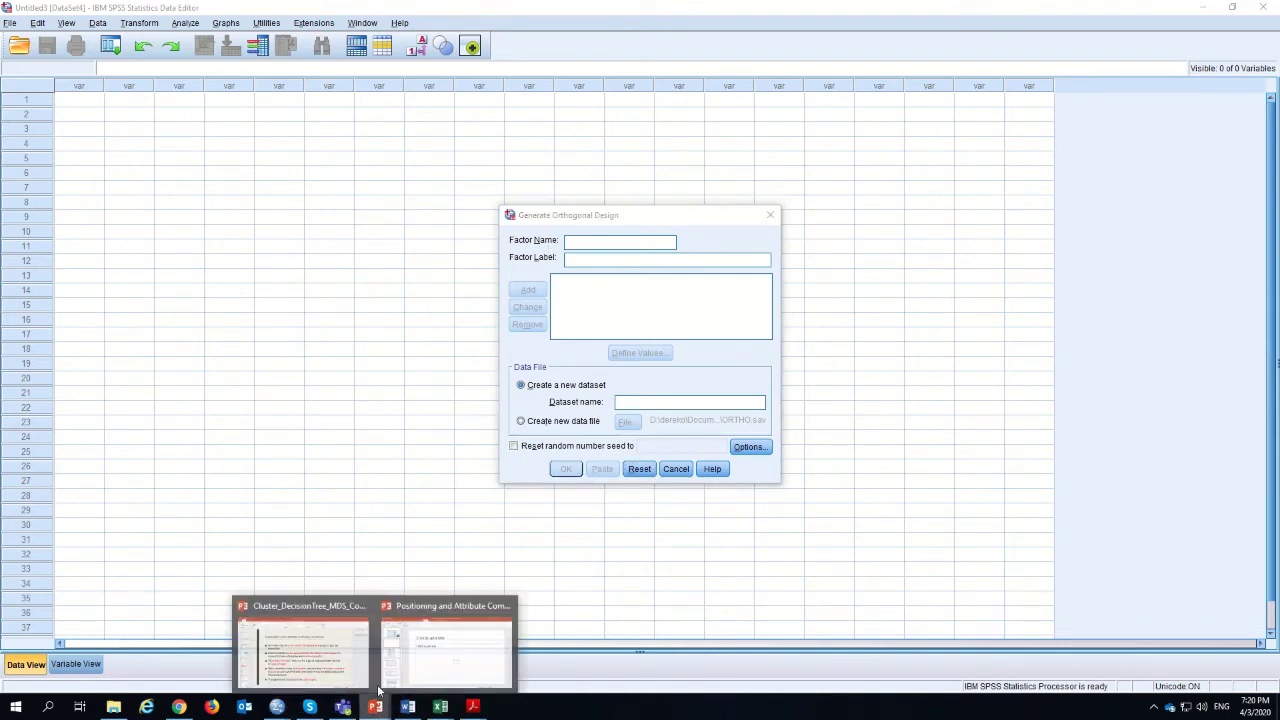
click(443, 640)
click(88, 140)
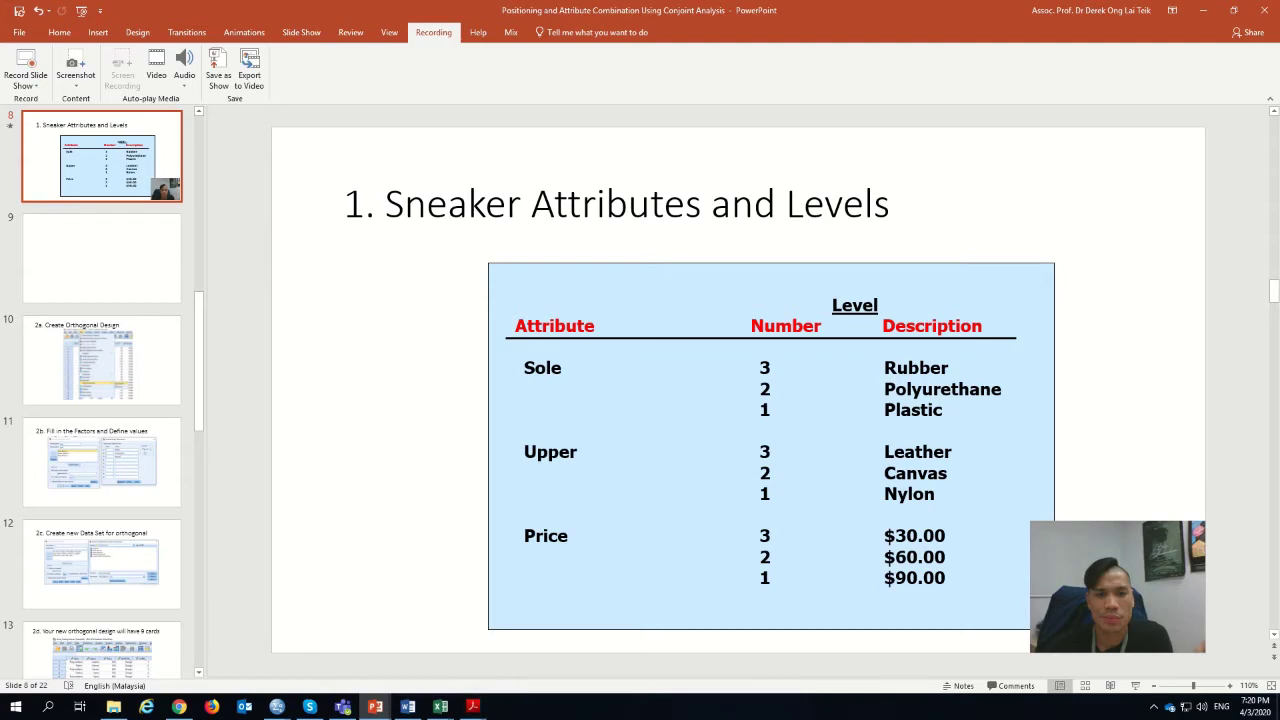
mouse_move(278, 712)
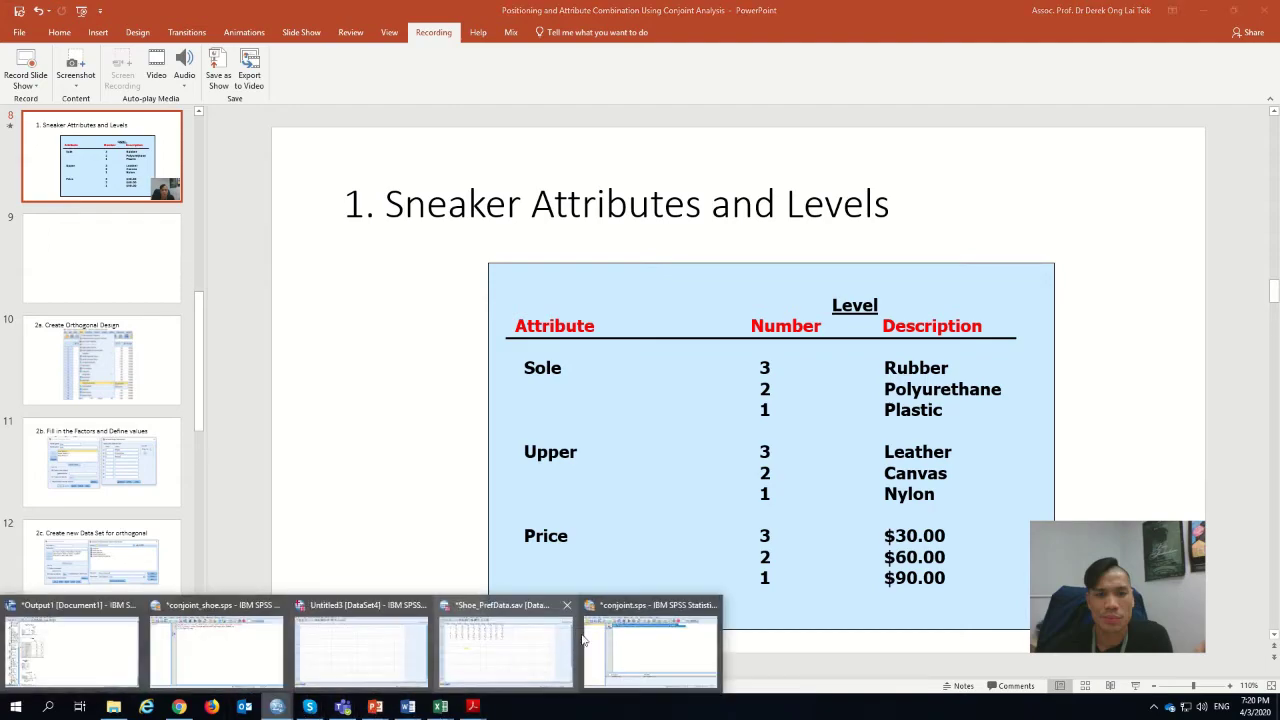
mouse_move(371, 661)
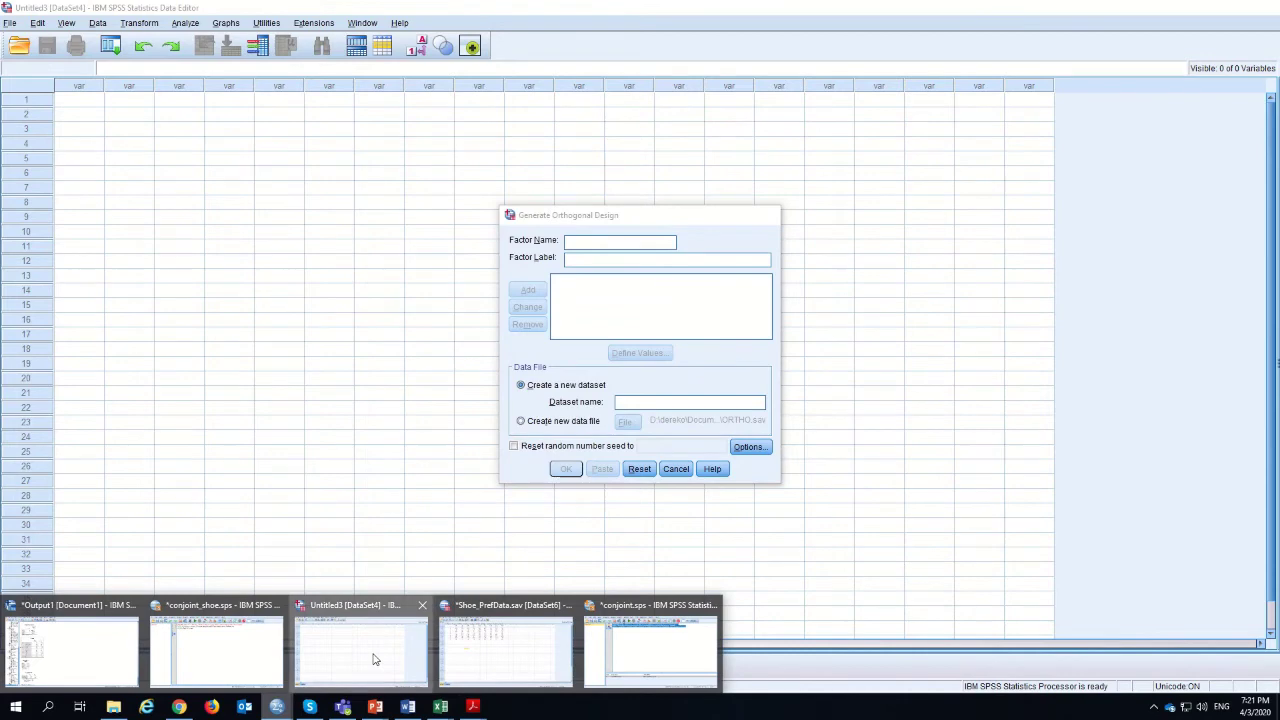
click(371, 660)
- Add a factor named Sole with the label Sole to the orthogonal design
click(619, 242)
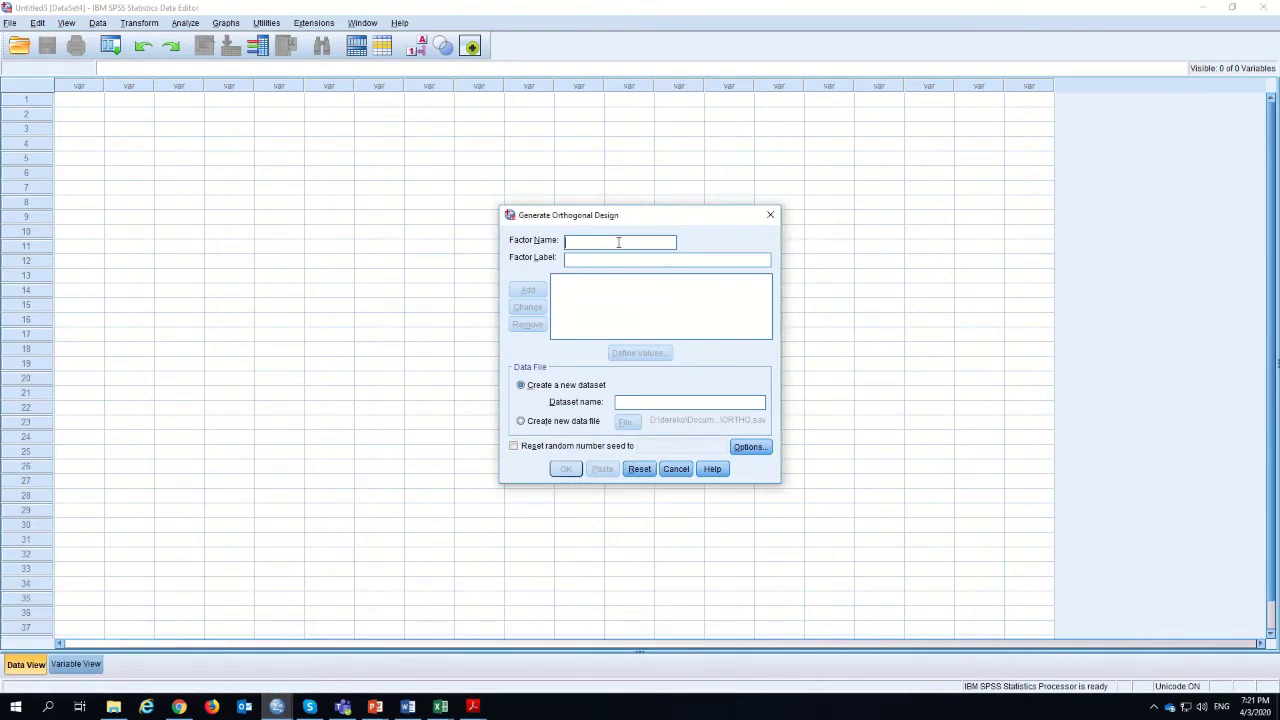
text(Sole)
click(652, 259)
text(Sol)
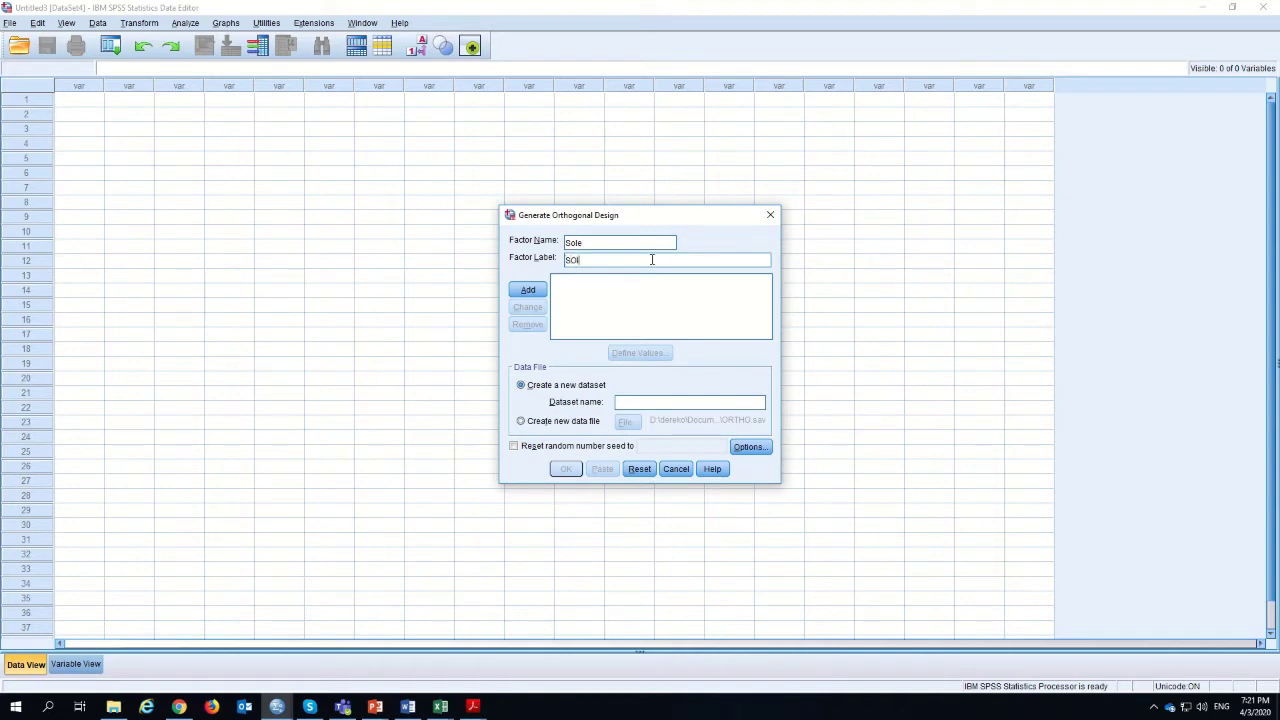
key(BackSpace)
key(BackSpace)
text(ole)
click(528, 290)
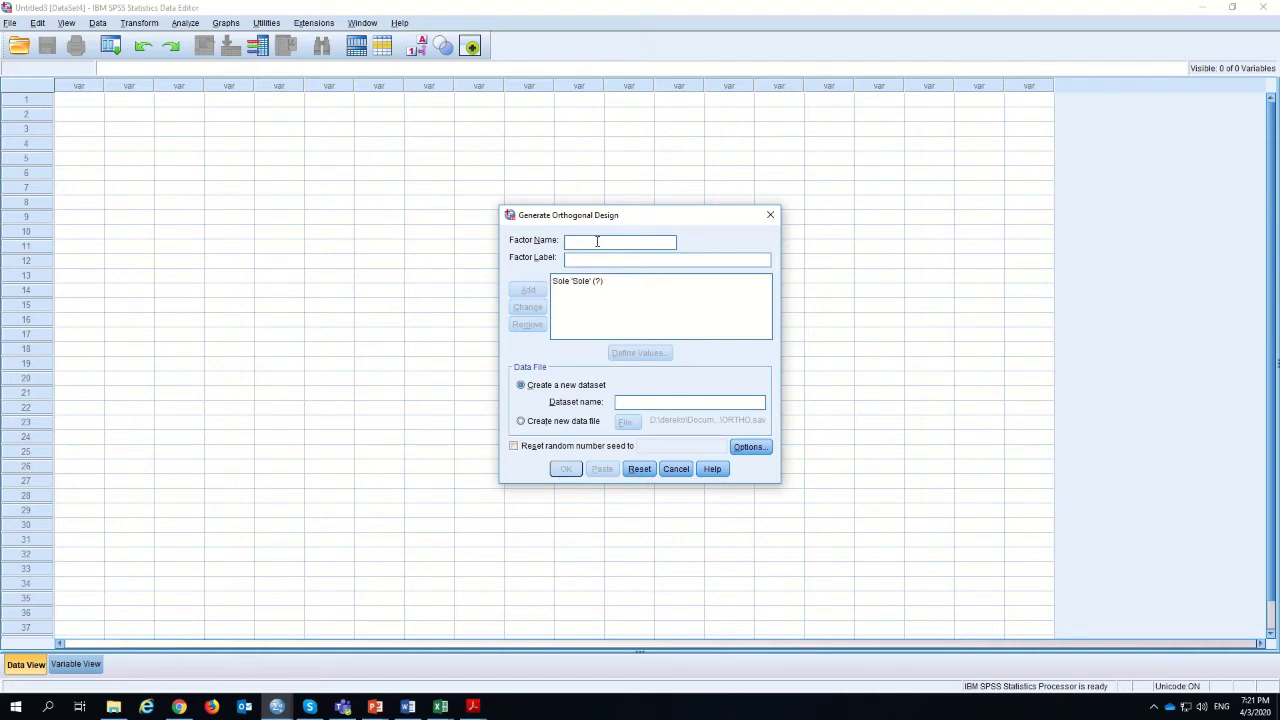
- Add a second factor named Upper with the label Upper
click(597, 241)
text(Upper)
click(636, 260)
text(Upper)
click(528, 290)
- Add a third factor named Price with the label Price
text(Price)
key(BackSpace)
key(BackSpace)
key(BackSpace)
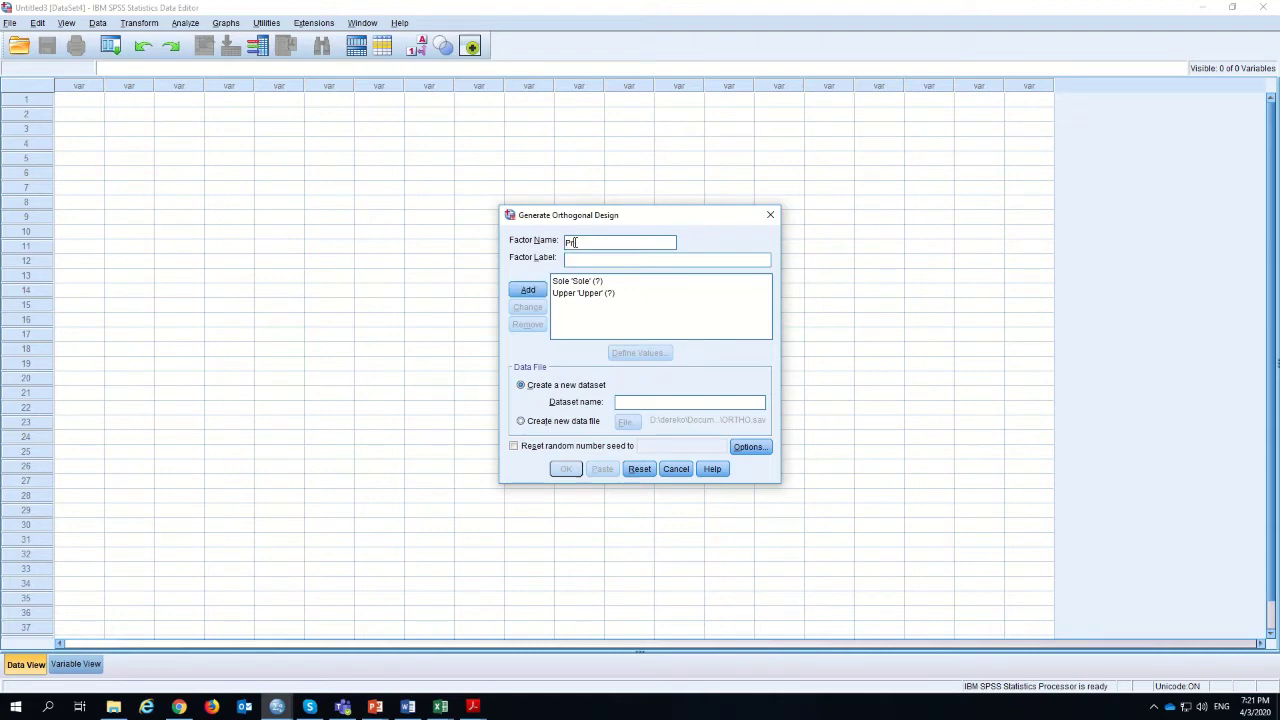
text(icePrice)
click(529, 290)
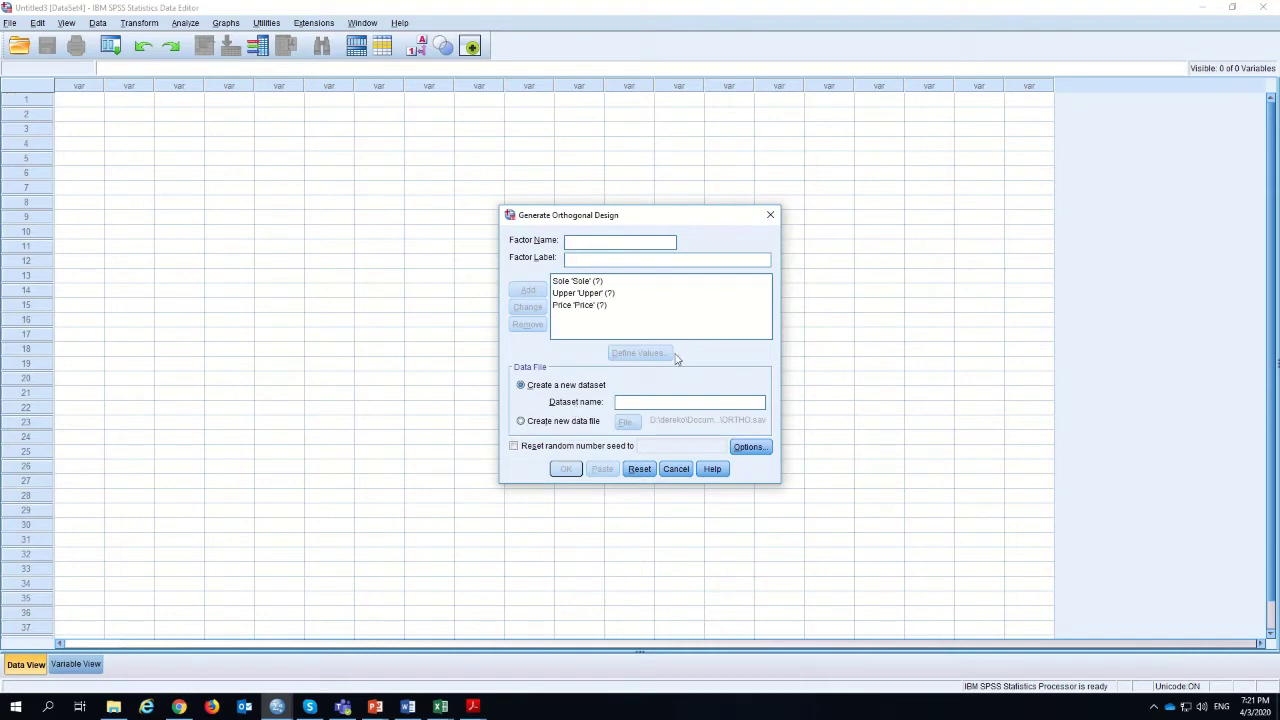
- Open the value definitions for the Sole factor and auto-fill values from 1 to 3
click(590, 284)
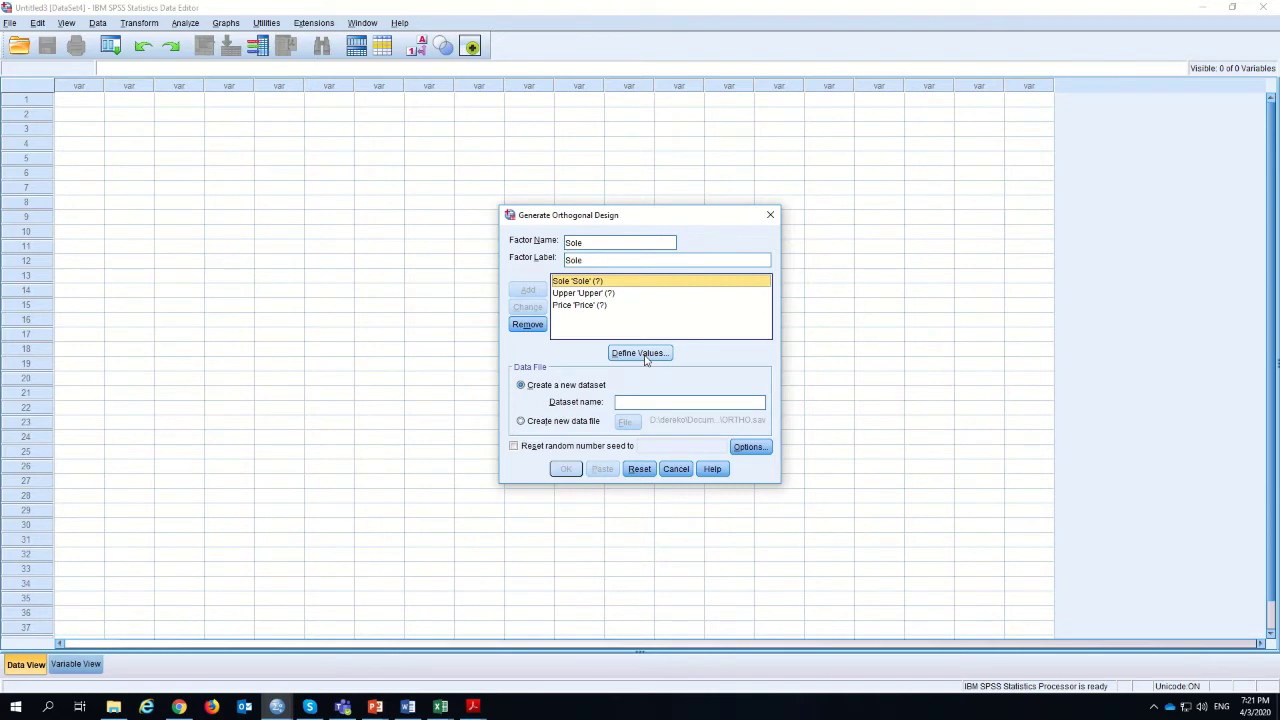
click(645, 356)
drag(657, 231, 862, 227)
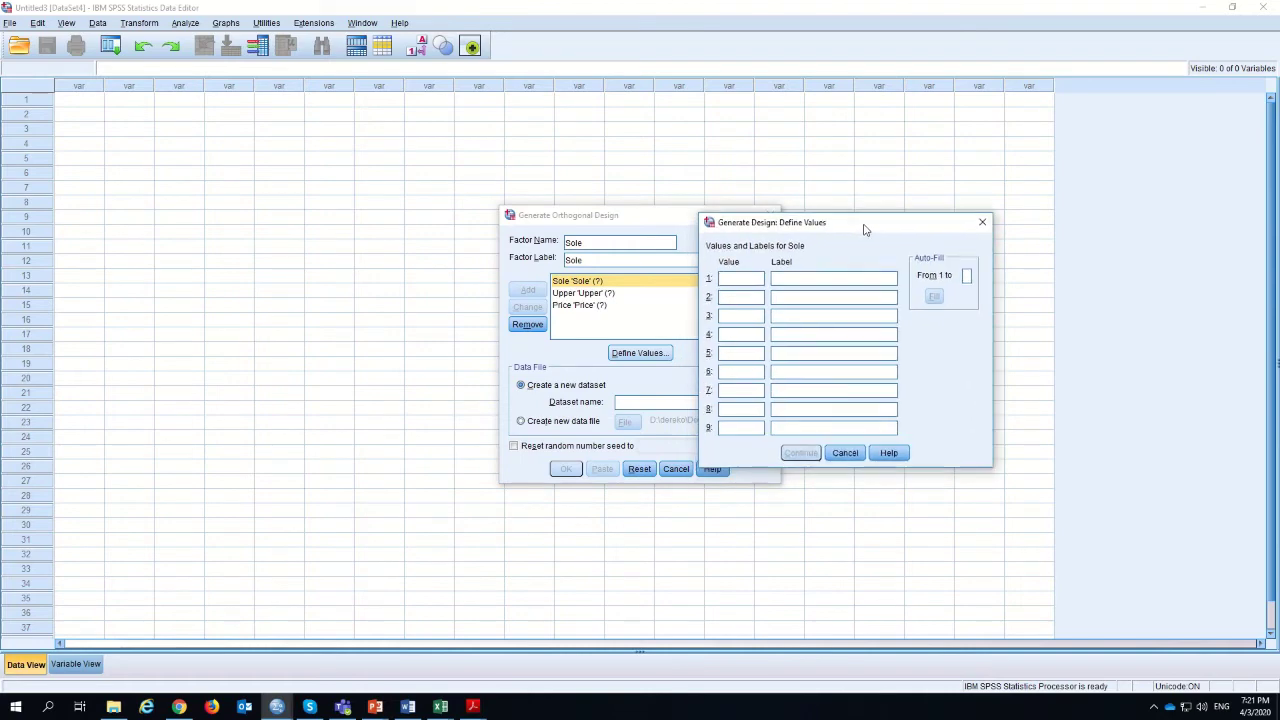
click(966, 276)
text(3)
click(933, 298)
- Label the Sole values 1 Plastic, 2 Polyurethane and 3 Rubber, and accept the definitions
text(Plastic)
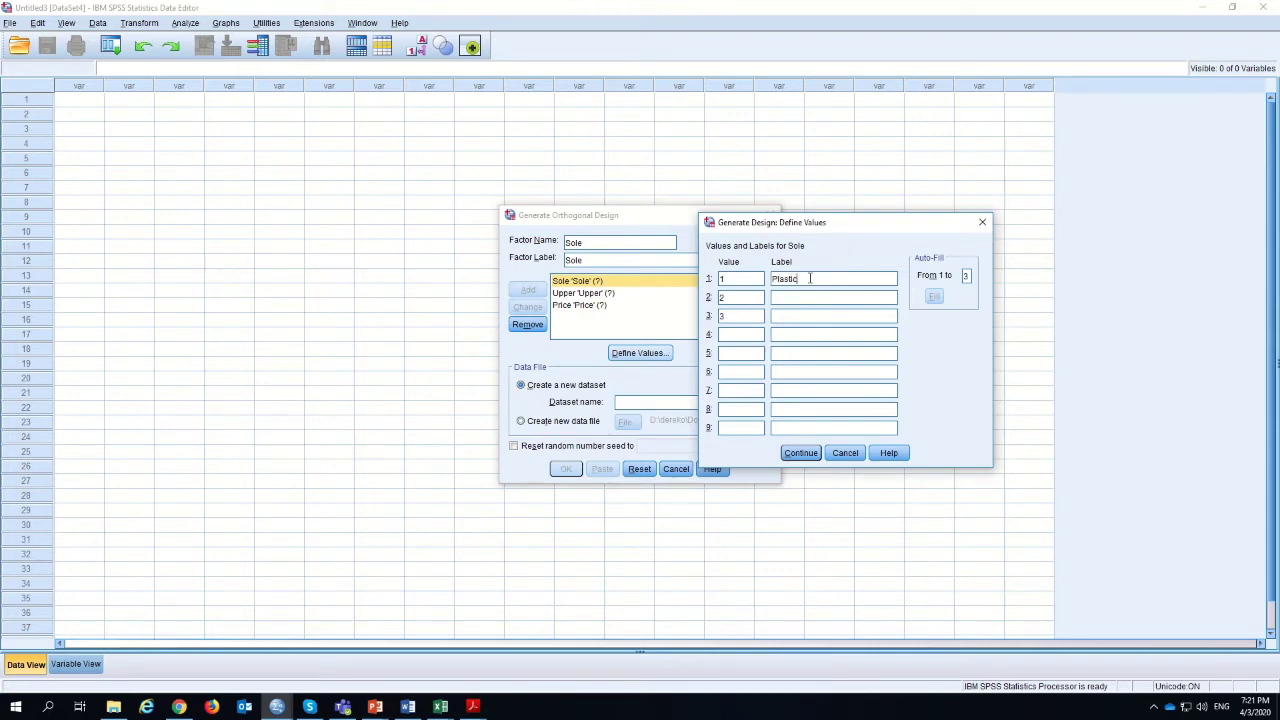
click(806, 296)
text(Polu)
text(yu)
text(rethane)
text(FRubber)
key(Home)
key(Delete)
click(800, 452)
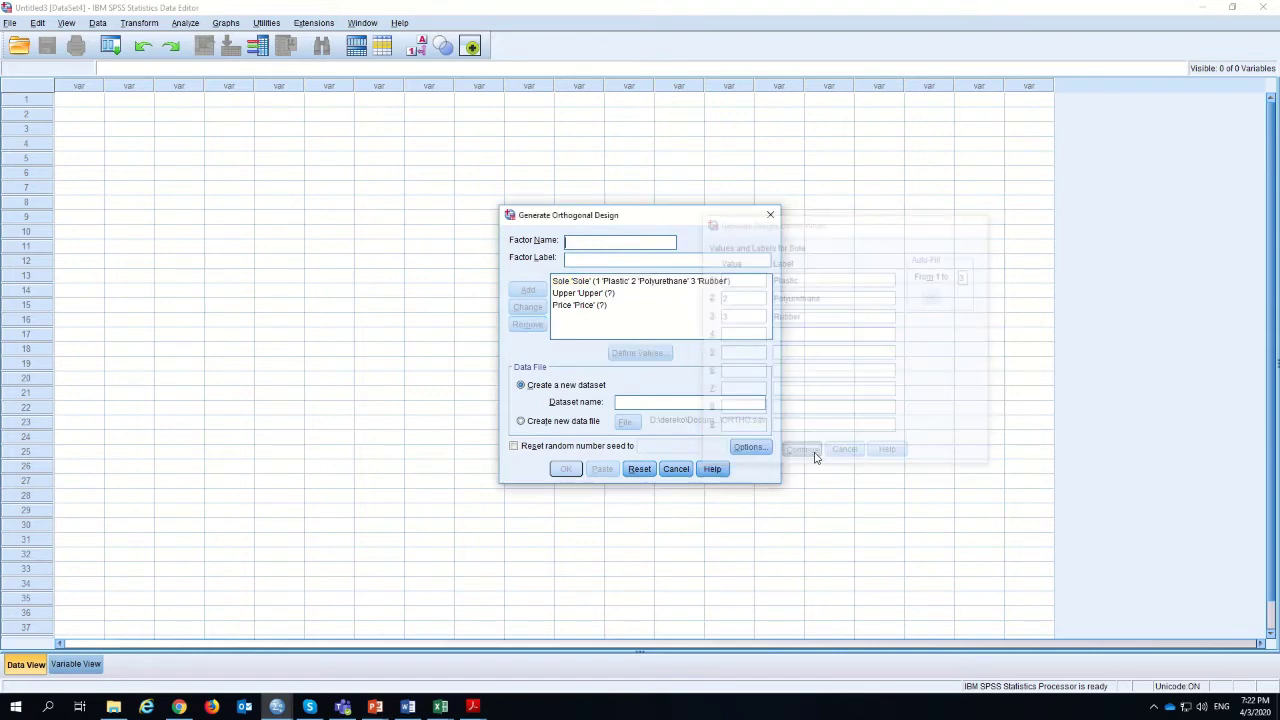
- Open the value definitions for the Upper factor and auto-fill values from 1 to 3
click(598, 293)
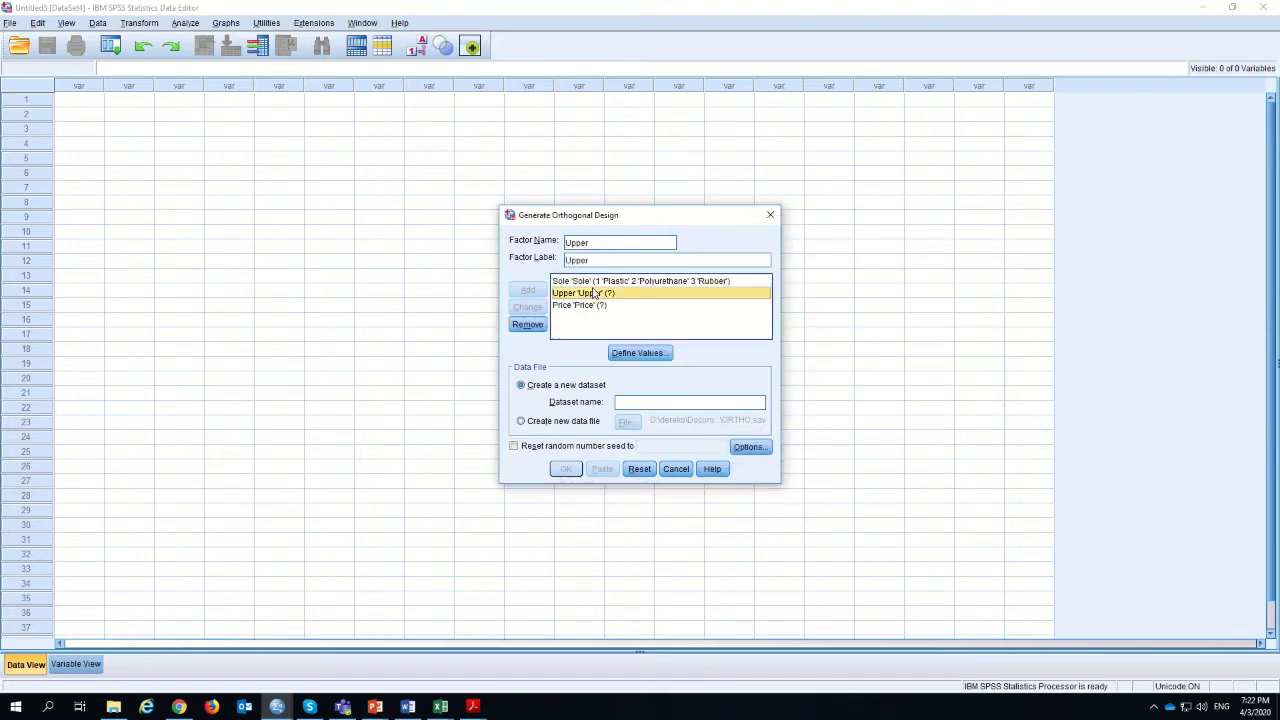
click(630, 352)
drag(686, 229, 921, 228)
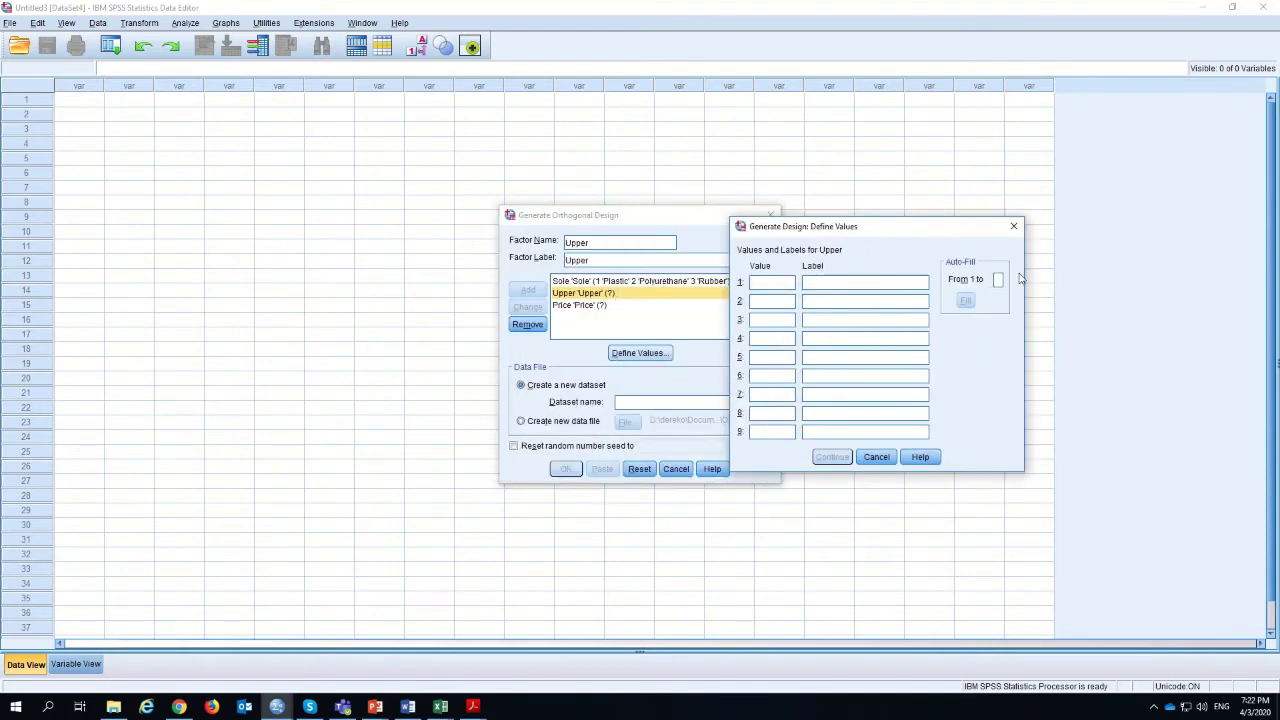
click(997, 280)
text(3)
click(965, 300)
- Label the Upper values 1 Nylon, 2 Canvas and 3 Leather, and accept the definitions
click(846, 284)
text(Nylon)
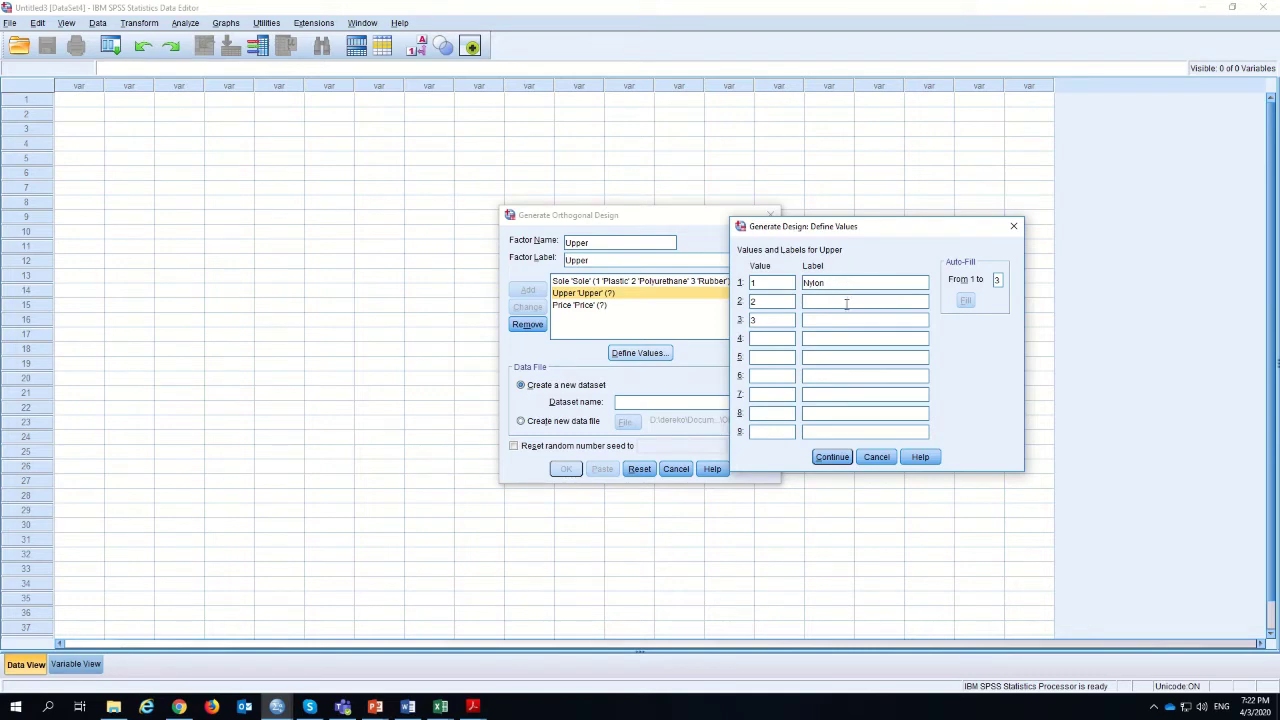
text(Canvas)
click(852, 319)
text(Leather)
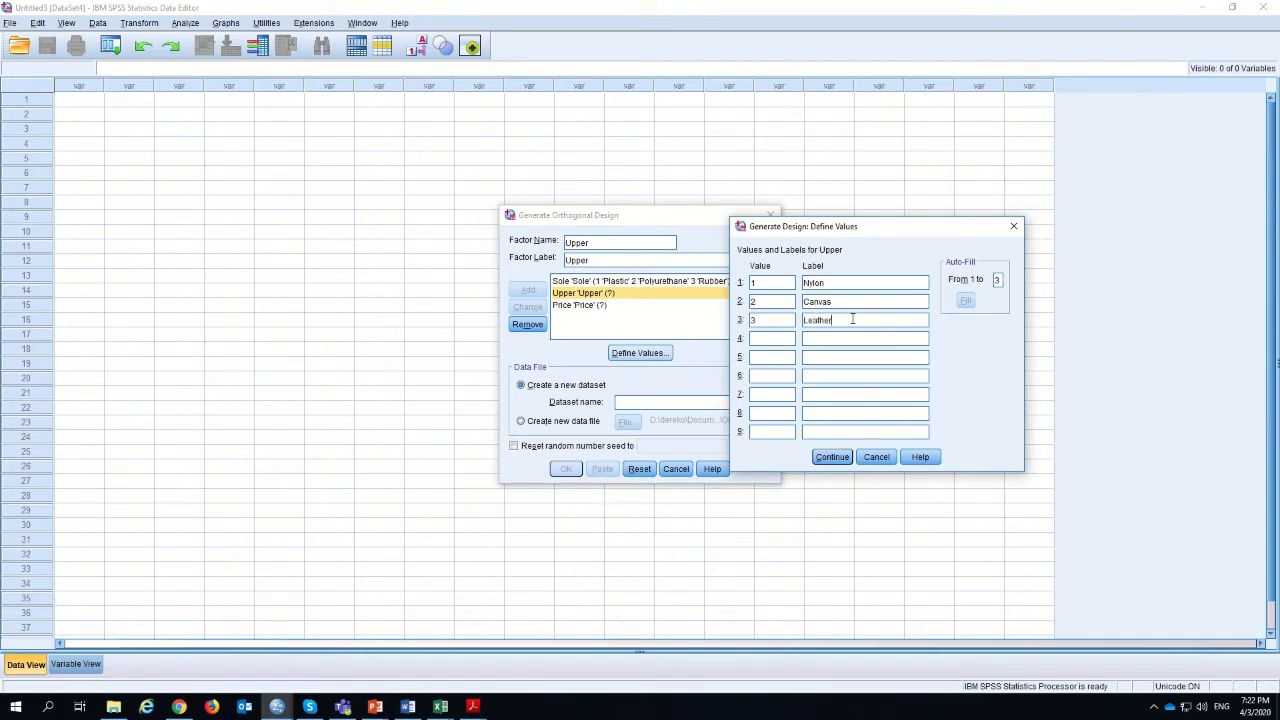
click(832, 457)
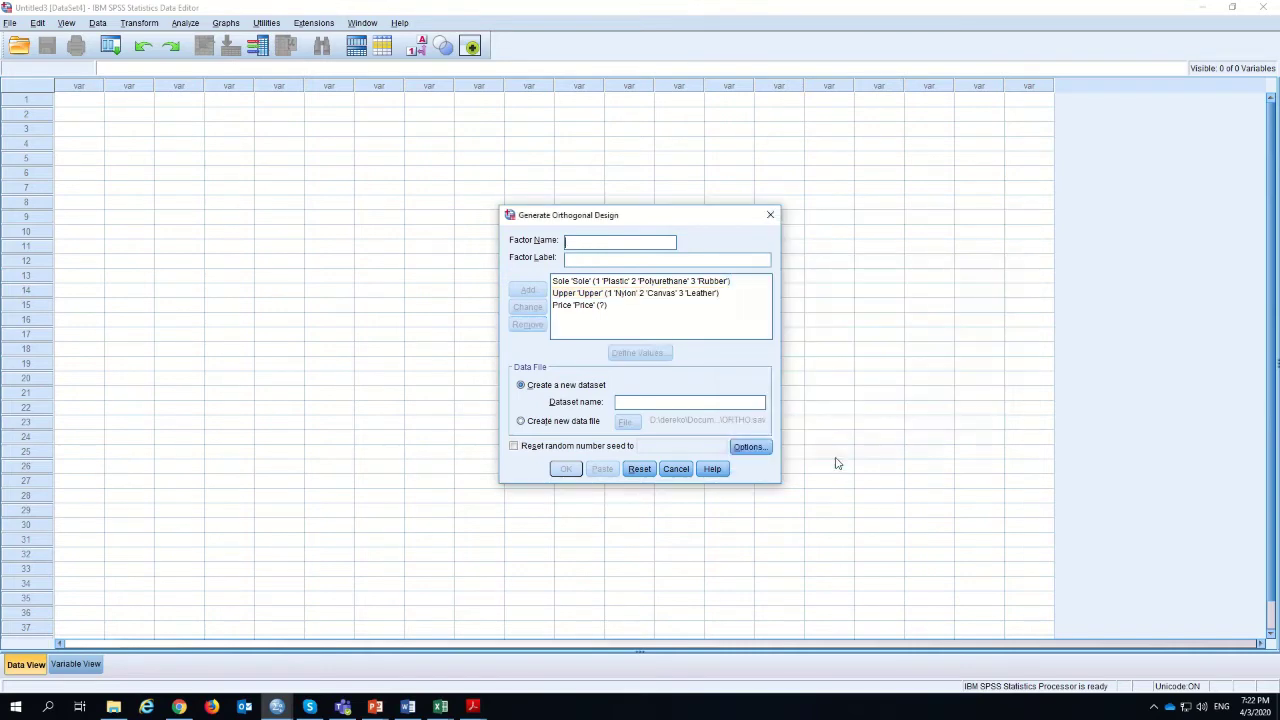
- Open the value definitions for the Price factor and auto-fill values from 1 to 3
click(584, 306)
click(643, 355)
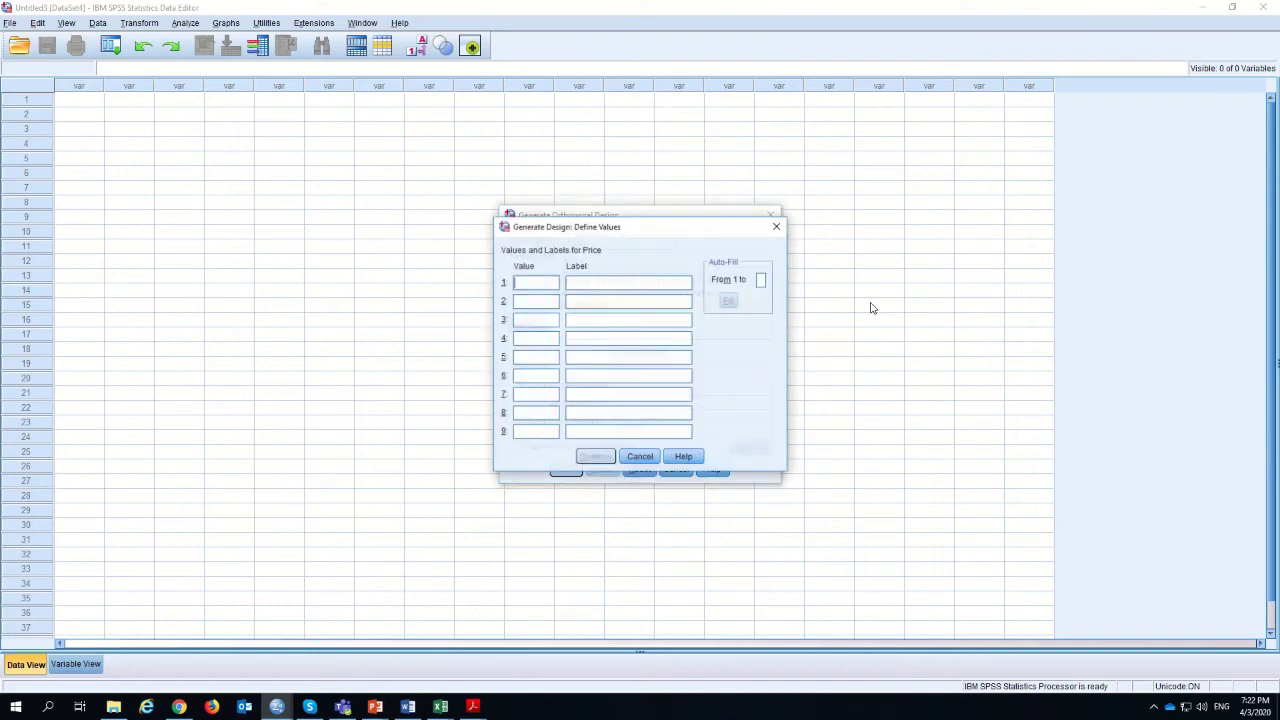
drag(645, 231, 874, 229)
click(992, 271)
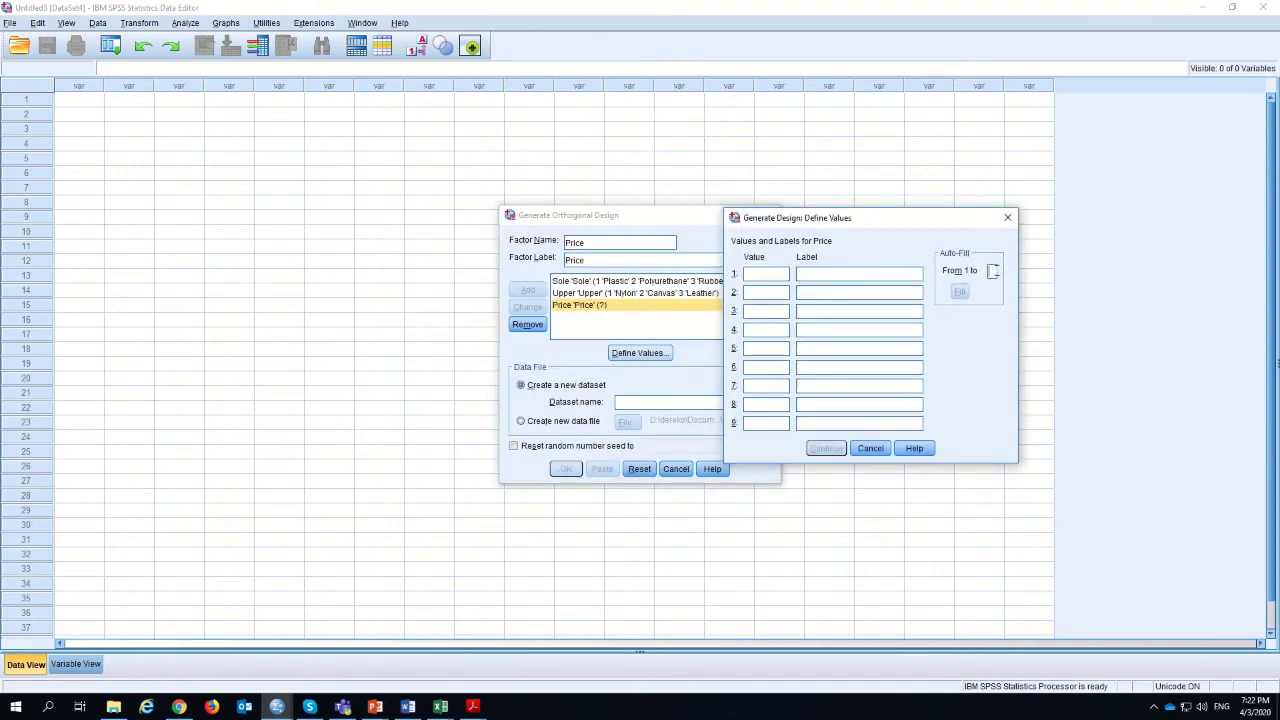
text(3)
click(960, 292)
- Label the Price values 1 $90, 2 $60 and 3 $30, and accept the definitions
click(823, 276)
text($80)
click(813, 293)
text($60)
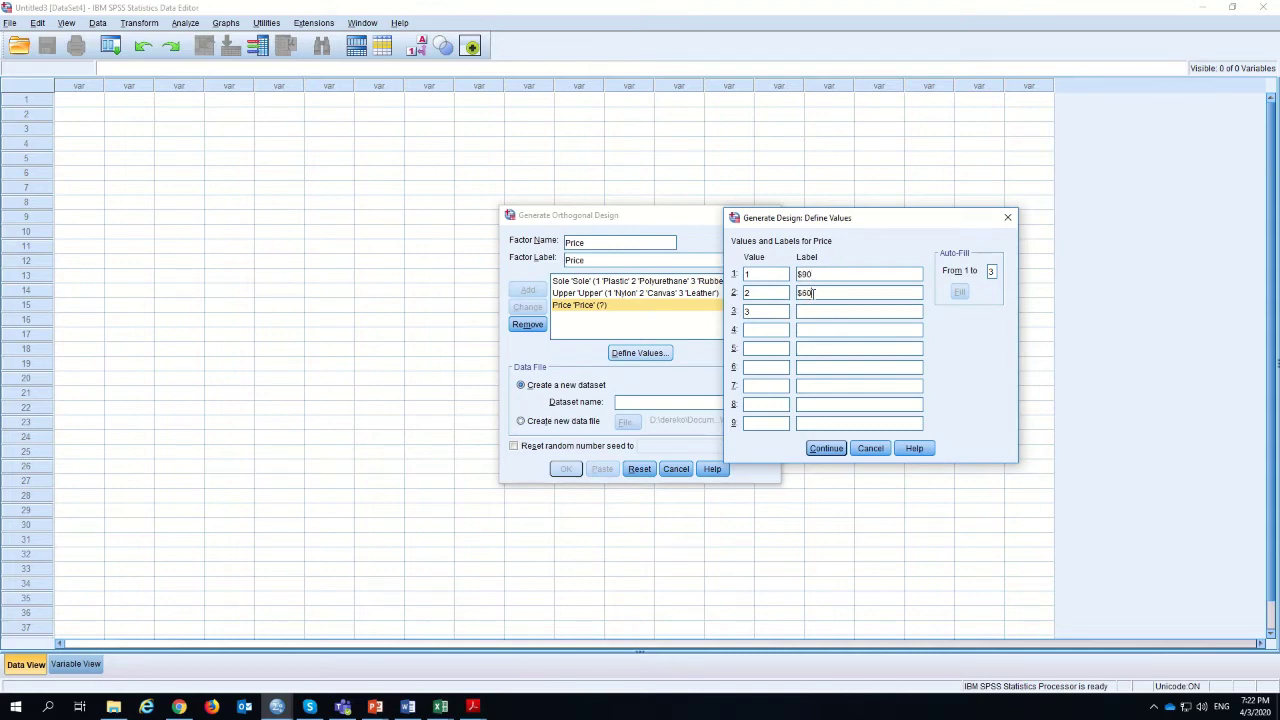
click(842, 316)
text($30)
click(826, 449)
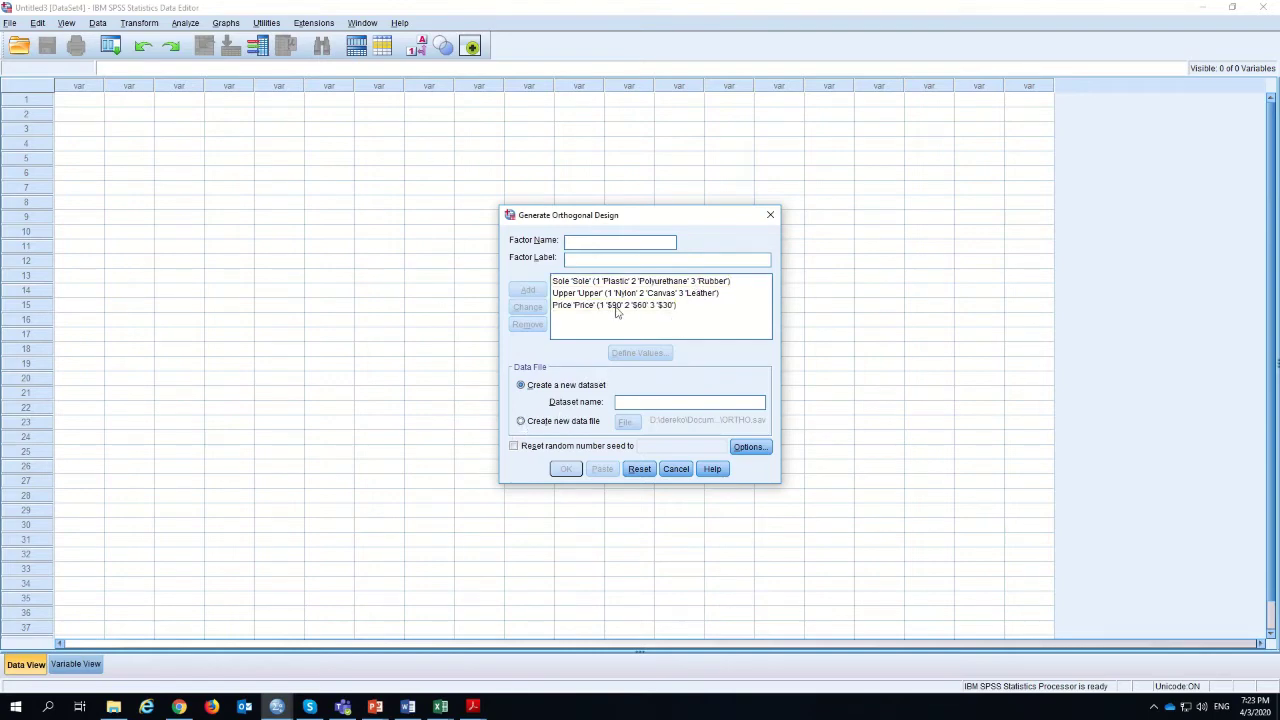
- Output the design to a new data file, Shoe_Orthogonal.sav in the STP Data Analysis folder, and generate it, replacing the existing file
click(522, 422)
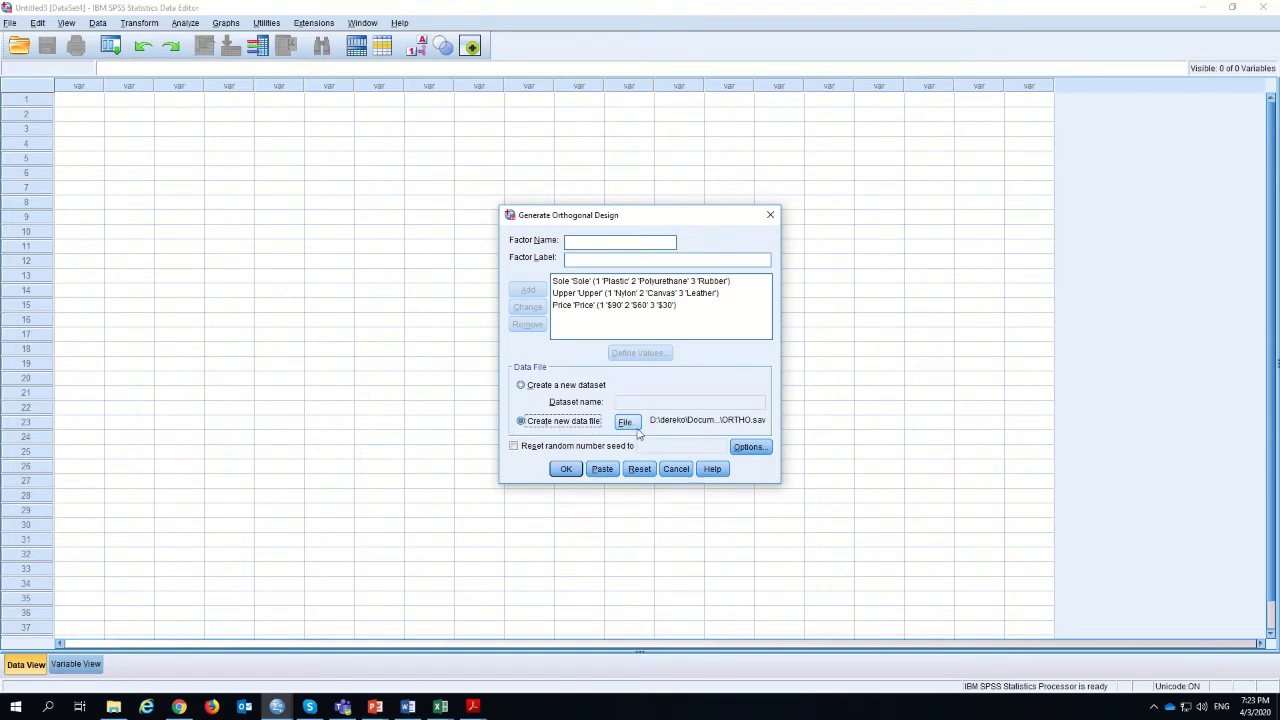
click(637, 428)
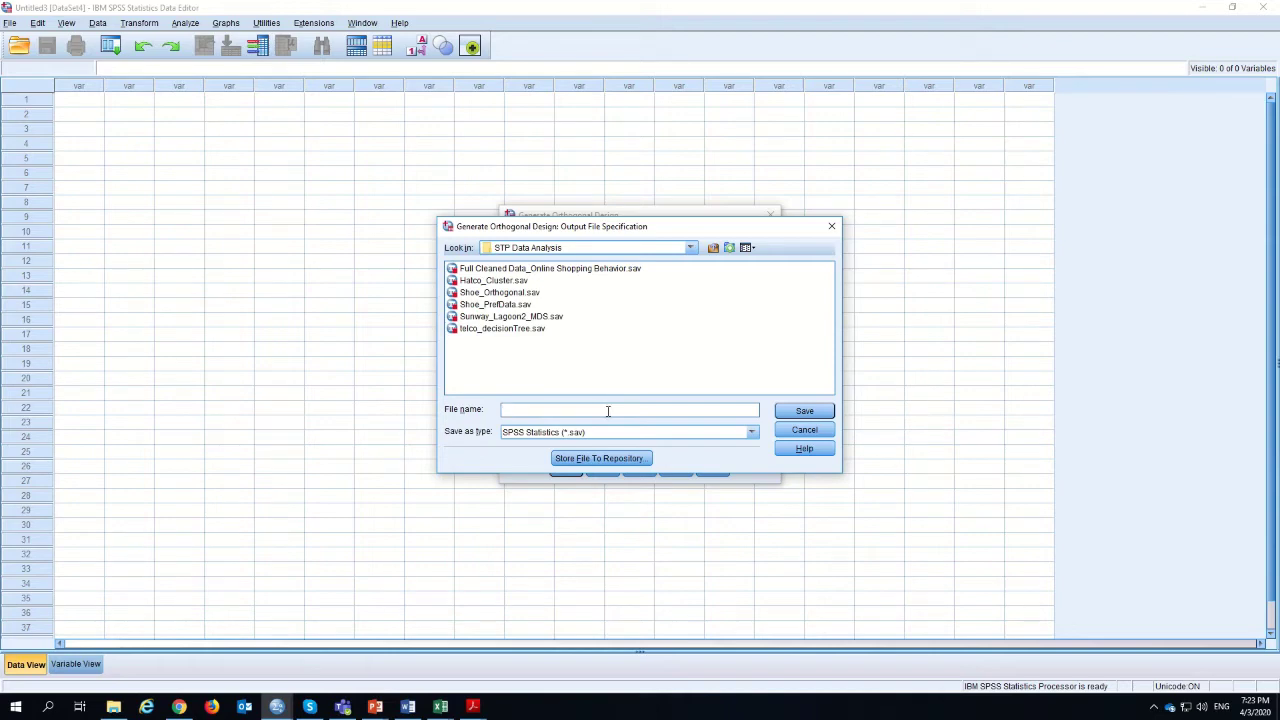
click(691, 248)
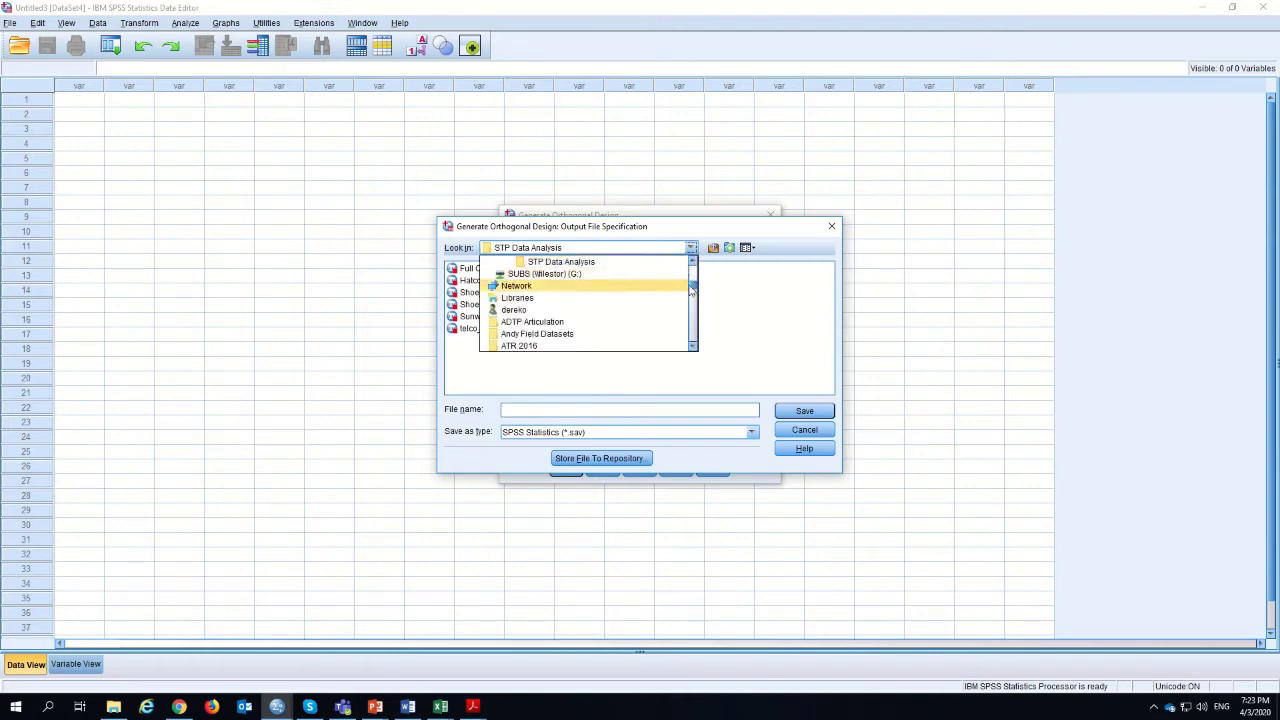
drag(691, 290, 694, 263)
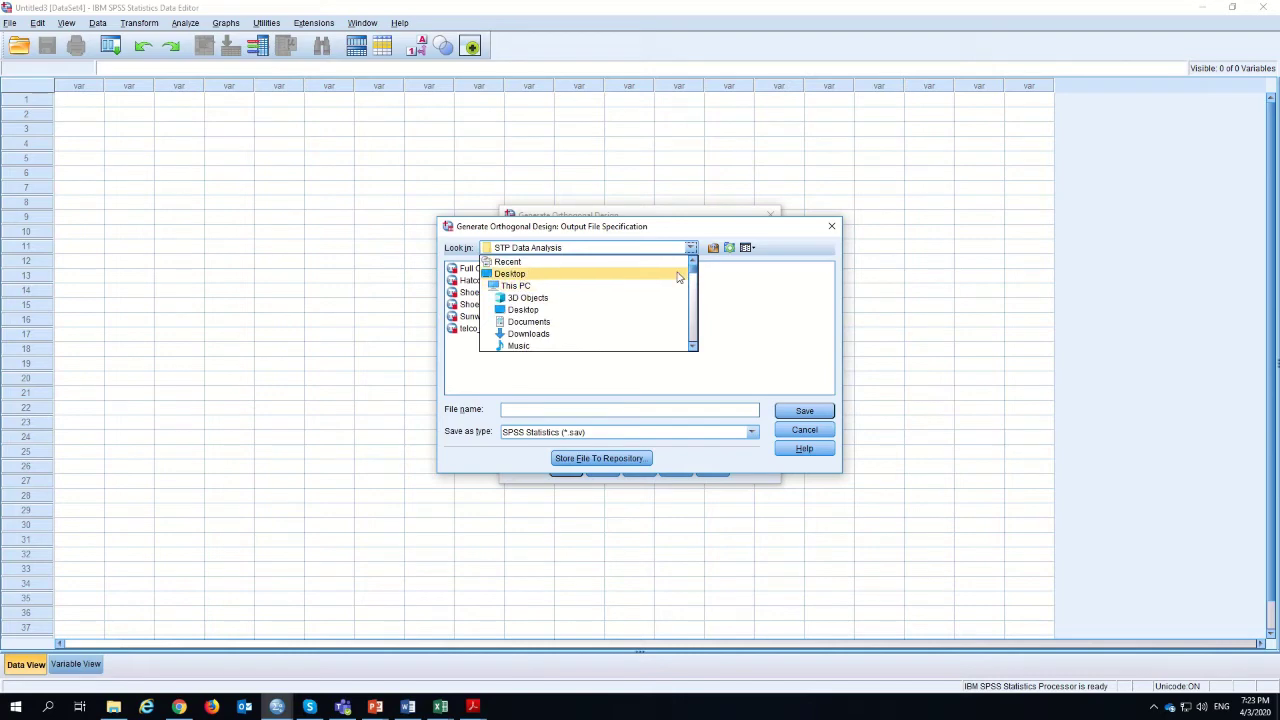
drag(694, 274, 694, 287)
click(600, 306)
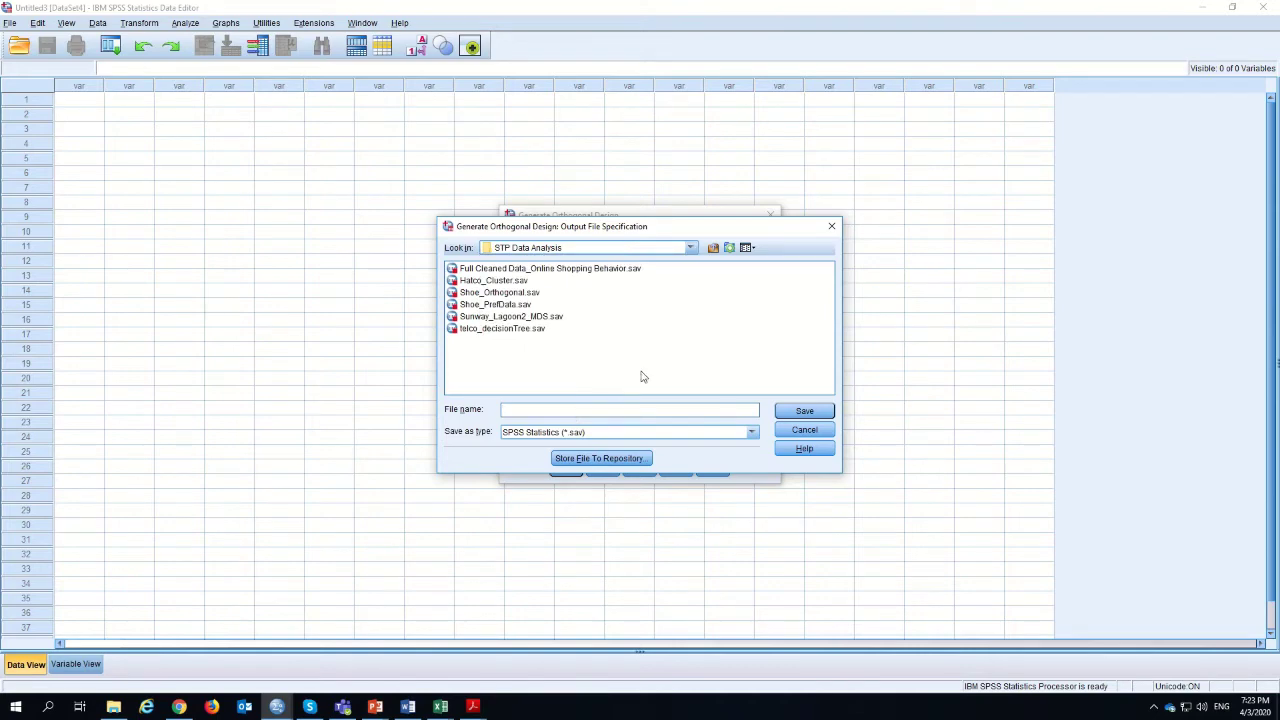
click(492, 298)
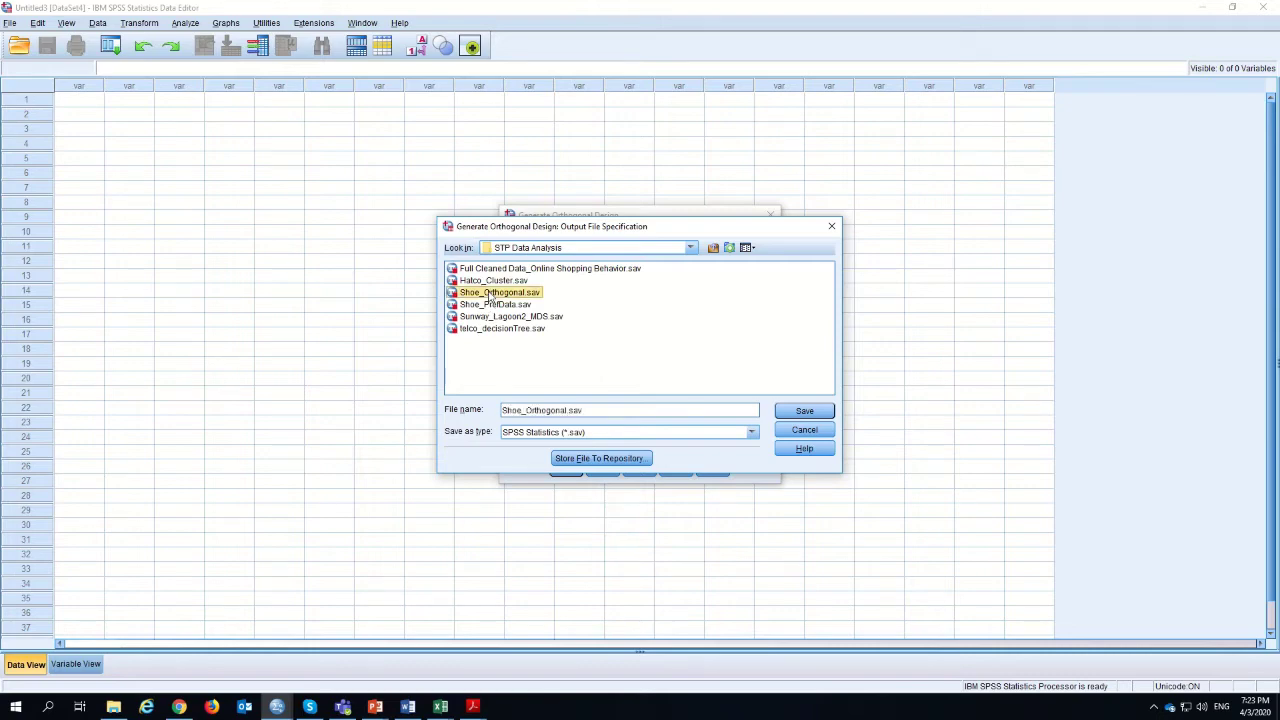
click(803, 411)
click(621, 375)
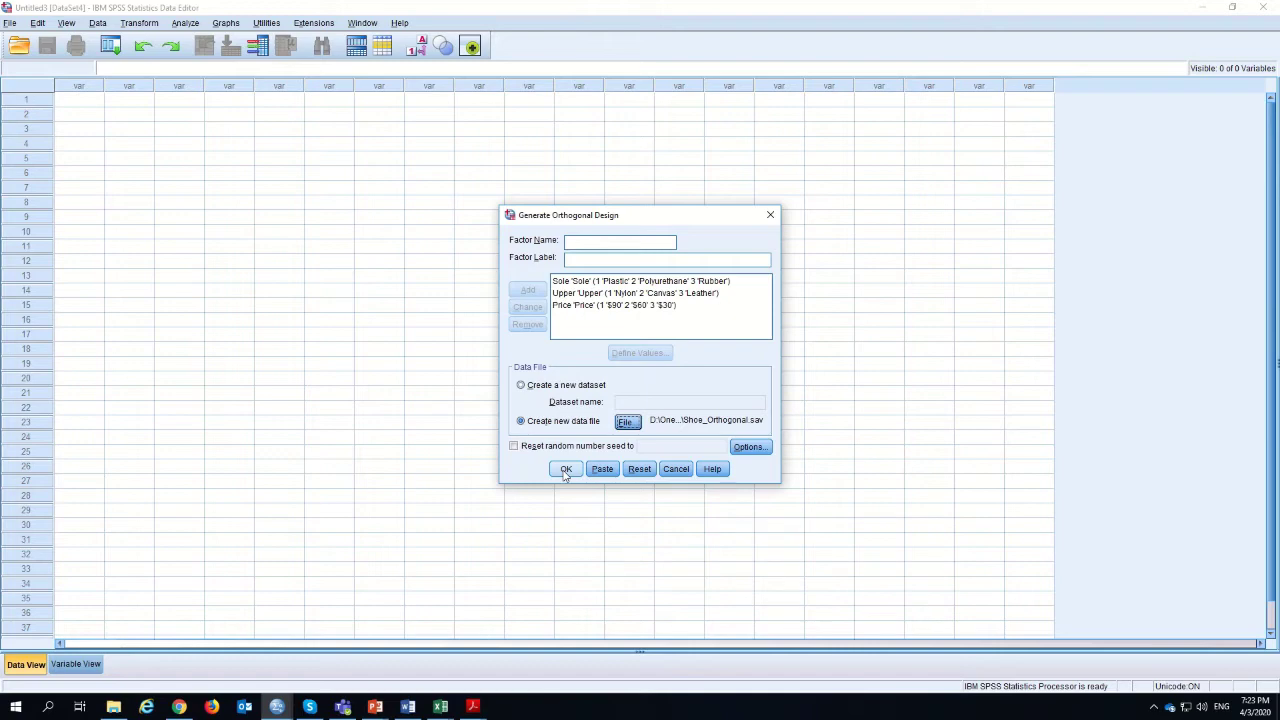
click(565, 469)
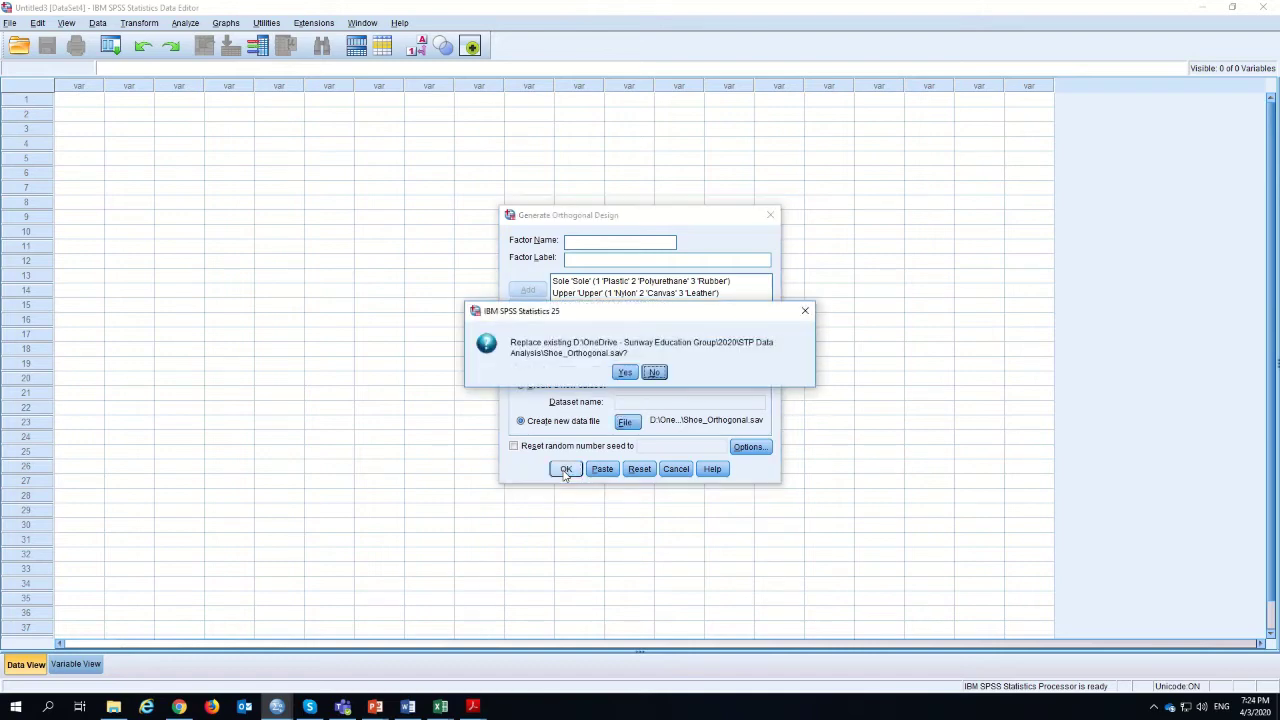
click(625, 373)
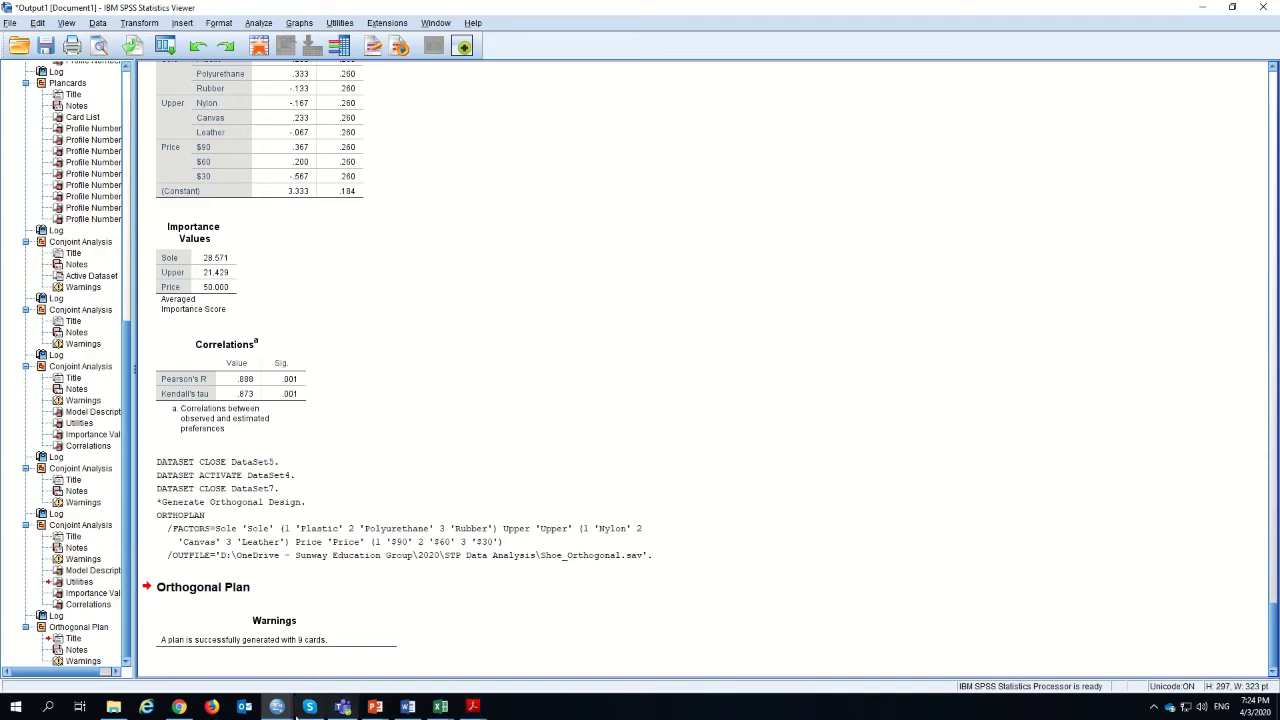
- Switch to File Explorer and open the Shoe_Orthogonal data file from the STP Data Analysis folder
mouse_move(285, 712)
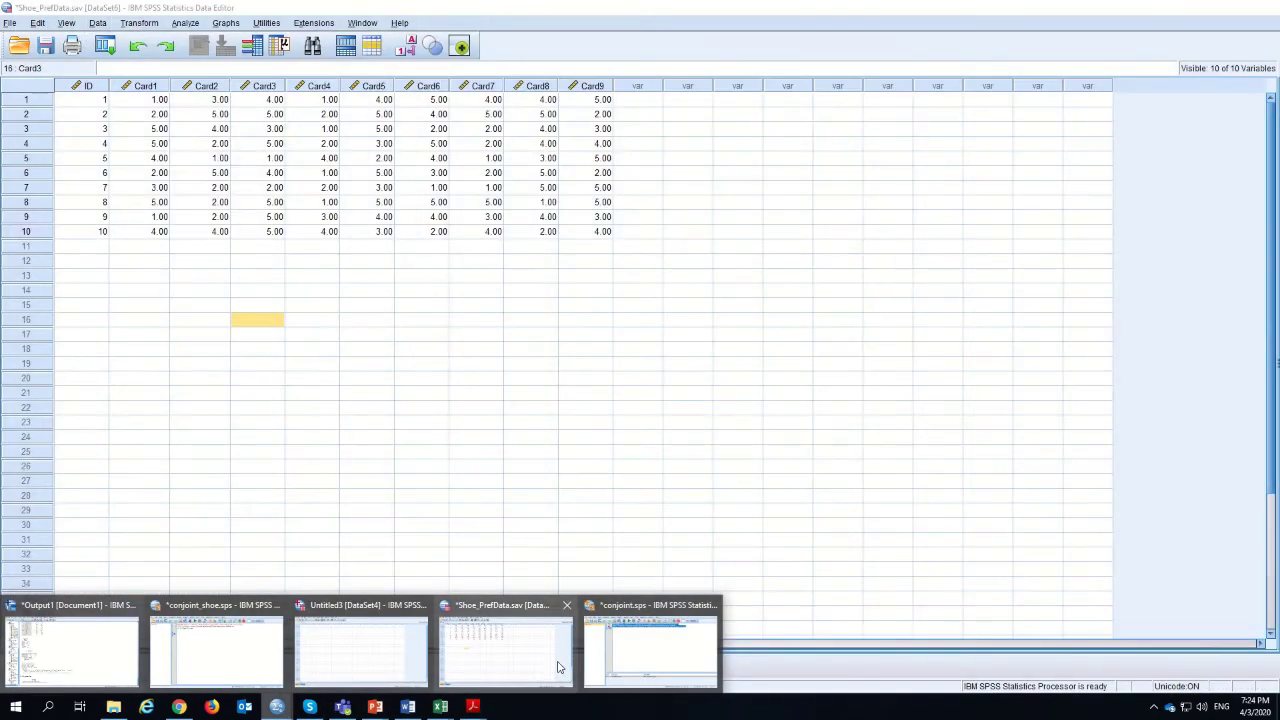
mouse_move(378, 676)
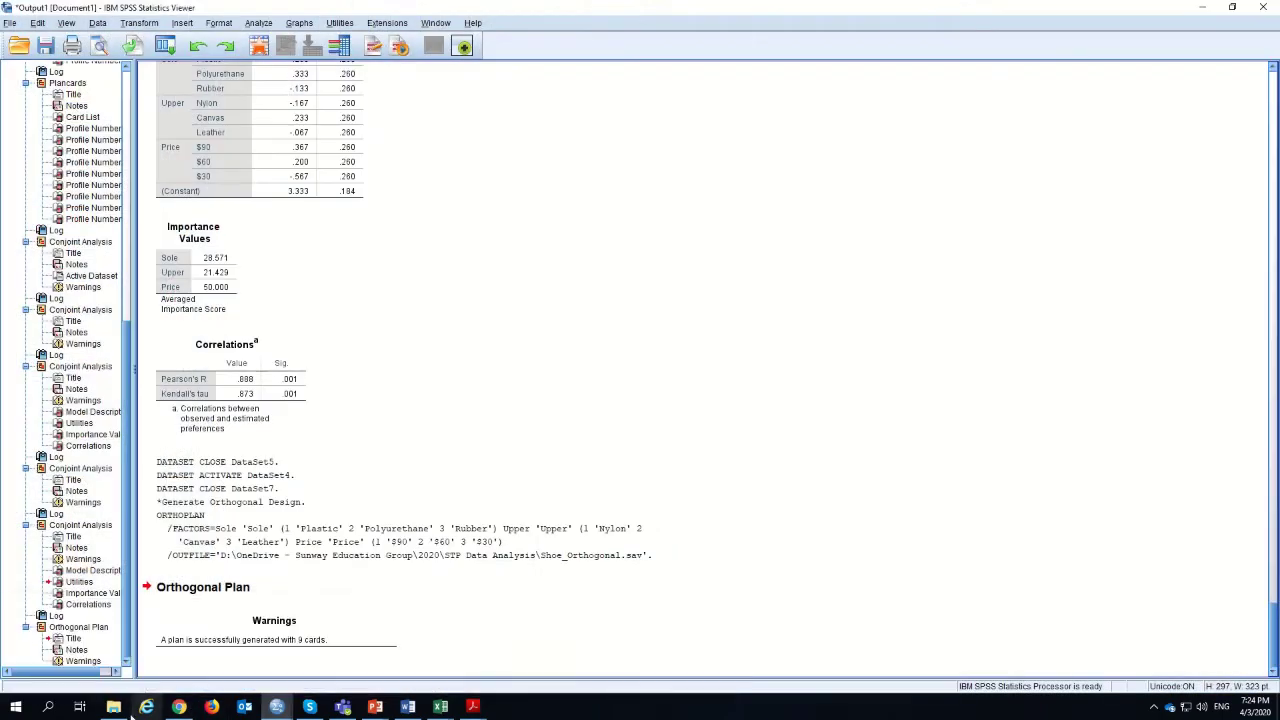
click(112, 670)
click(114, 707)
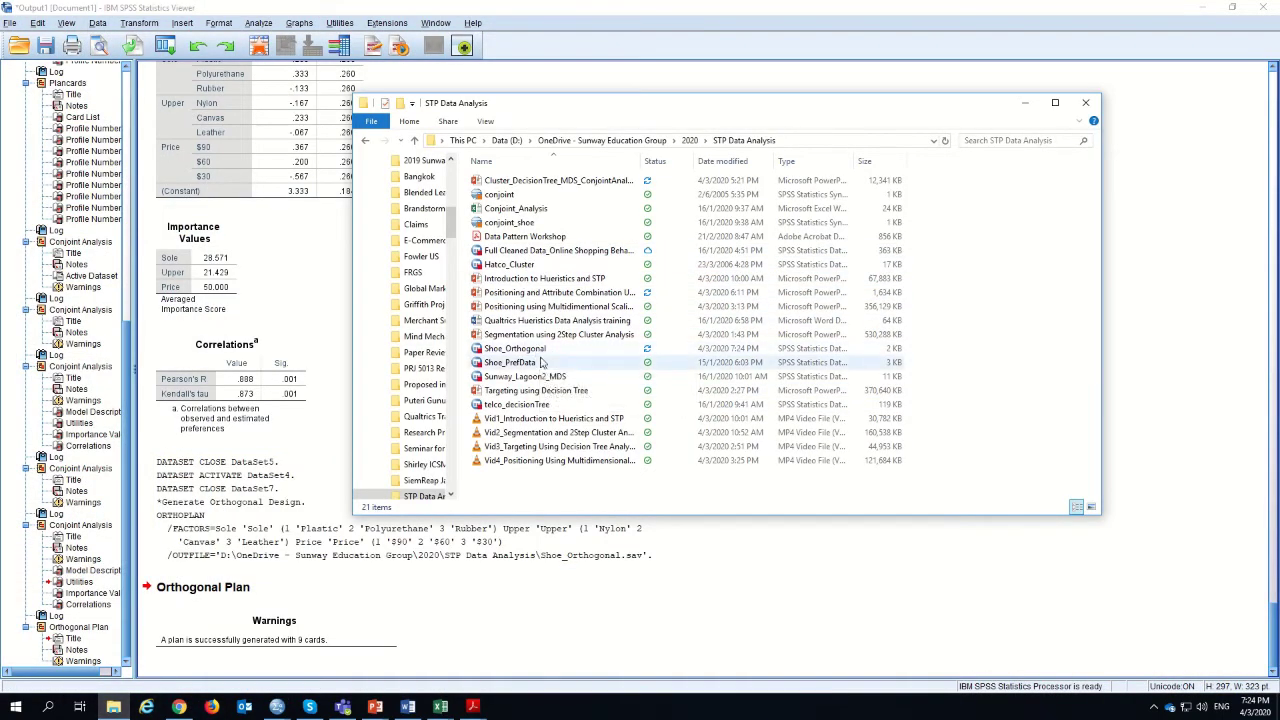
click(544, 350)
double_click(544, 350)
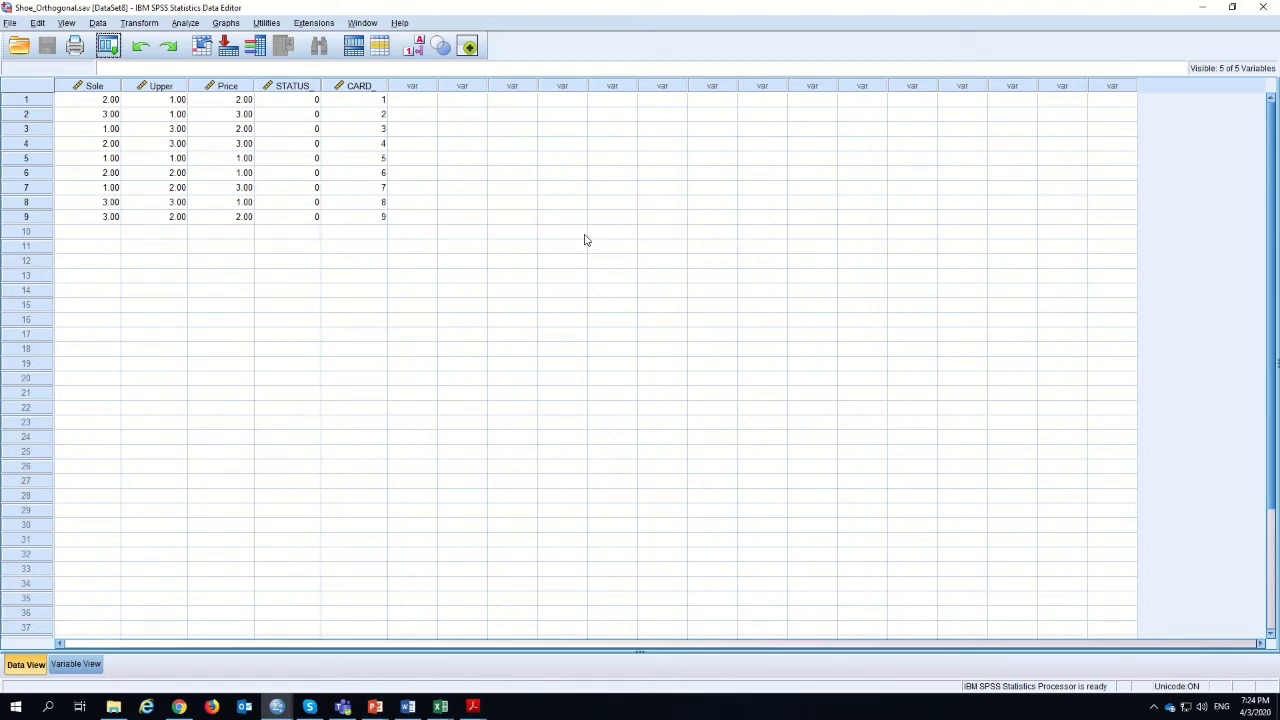
- Compare the design's value labels with its numeric codes by toggling the value label display, ending on numeric codes
click(417, 47)
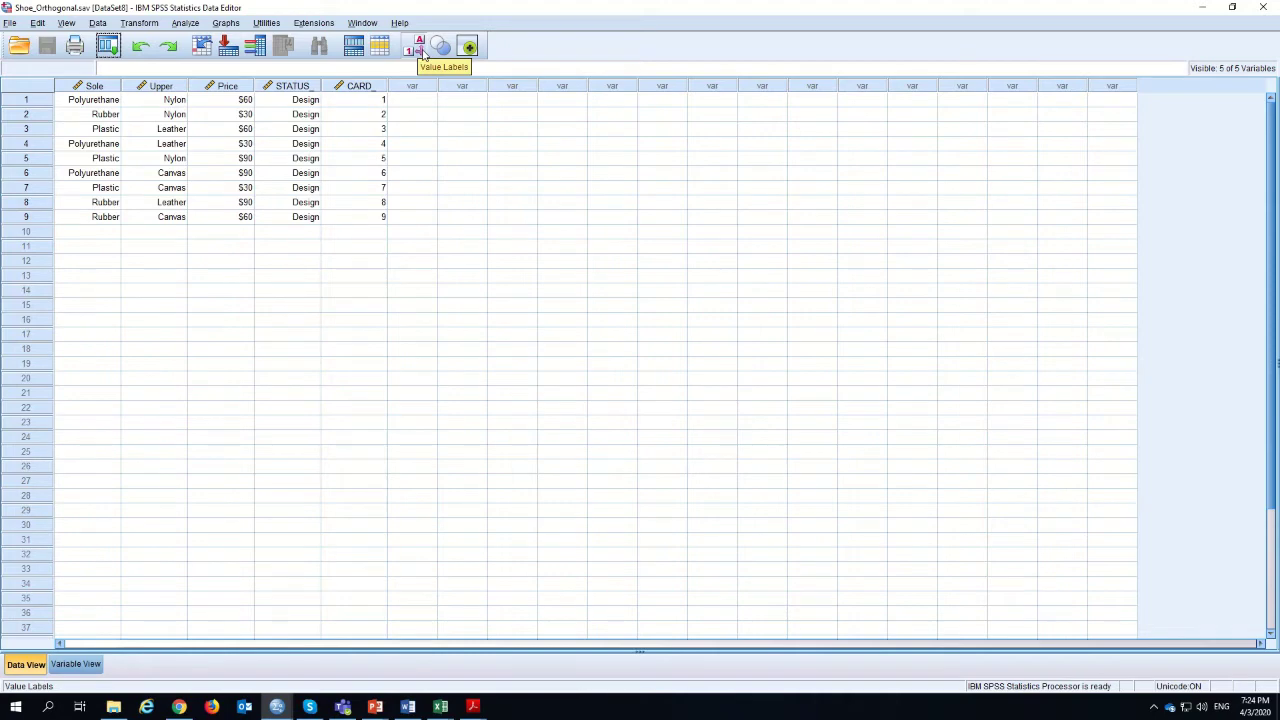
click(422, 53)
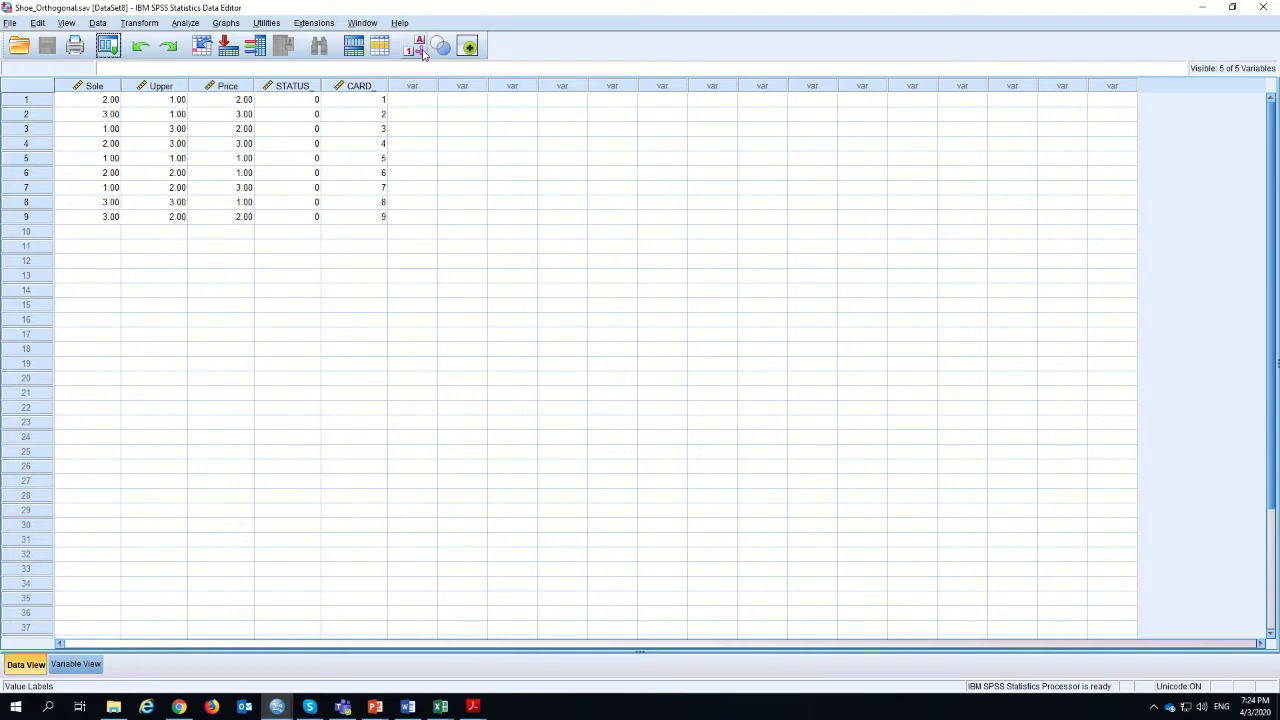
click(421, 53)
click(421, 53)
click(421, 53)
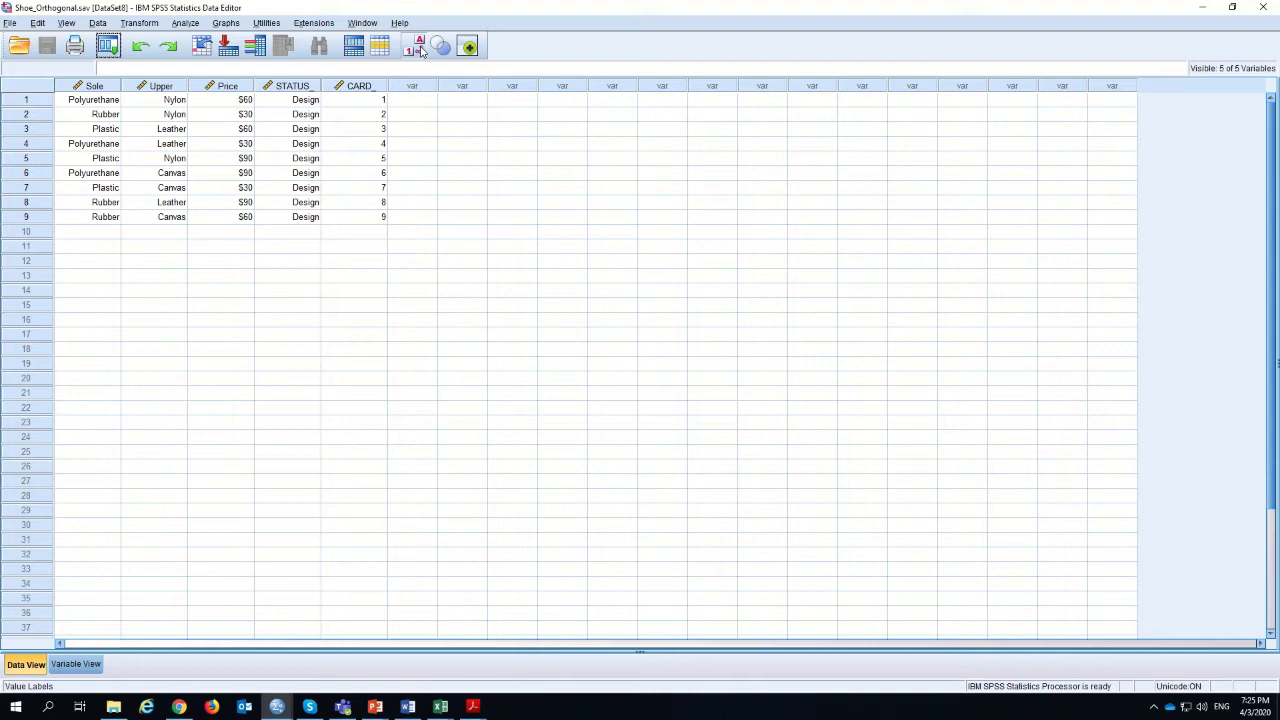
click(419, 50)
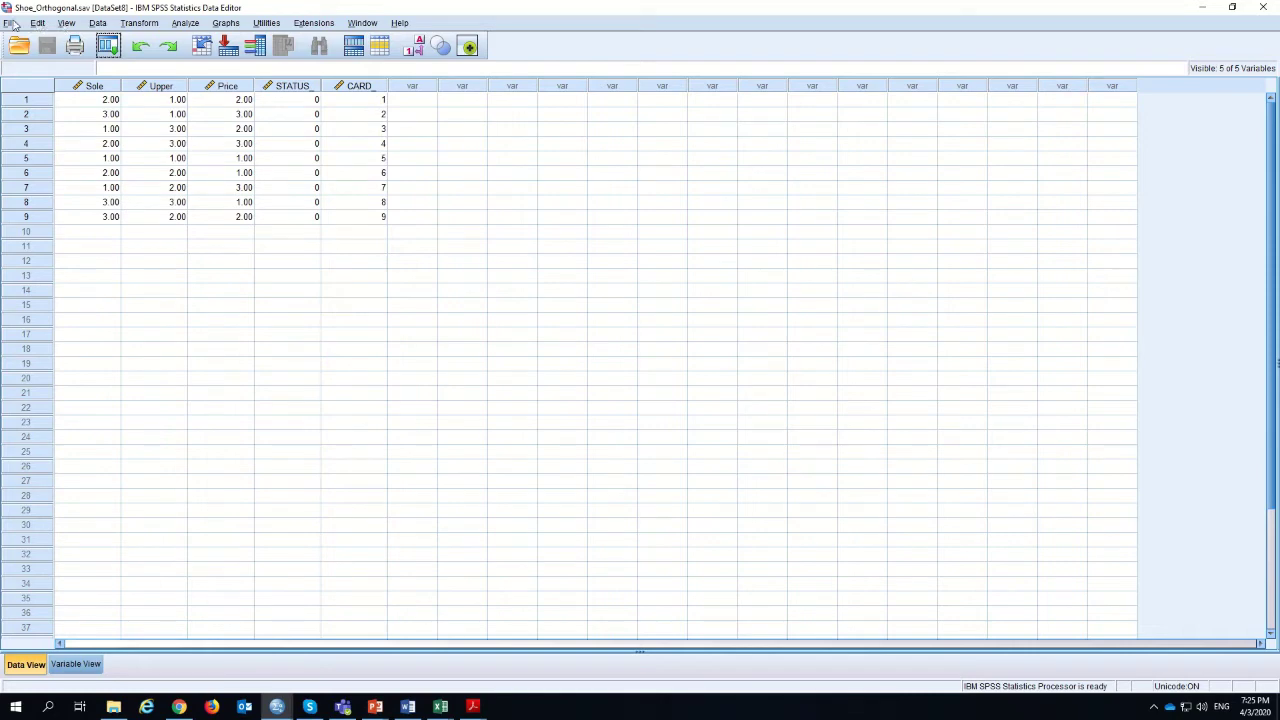
- Start displaying the orthogonal design and add Sole, Upper and Price as its factors
click(99, 23)
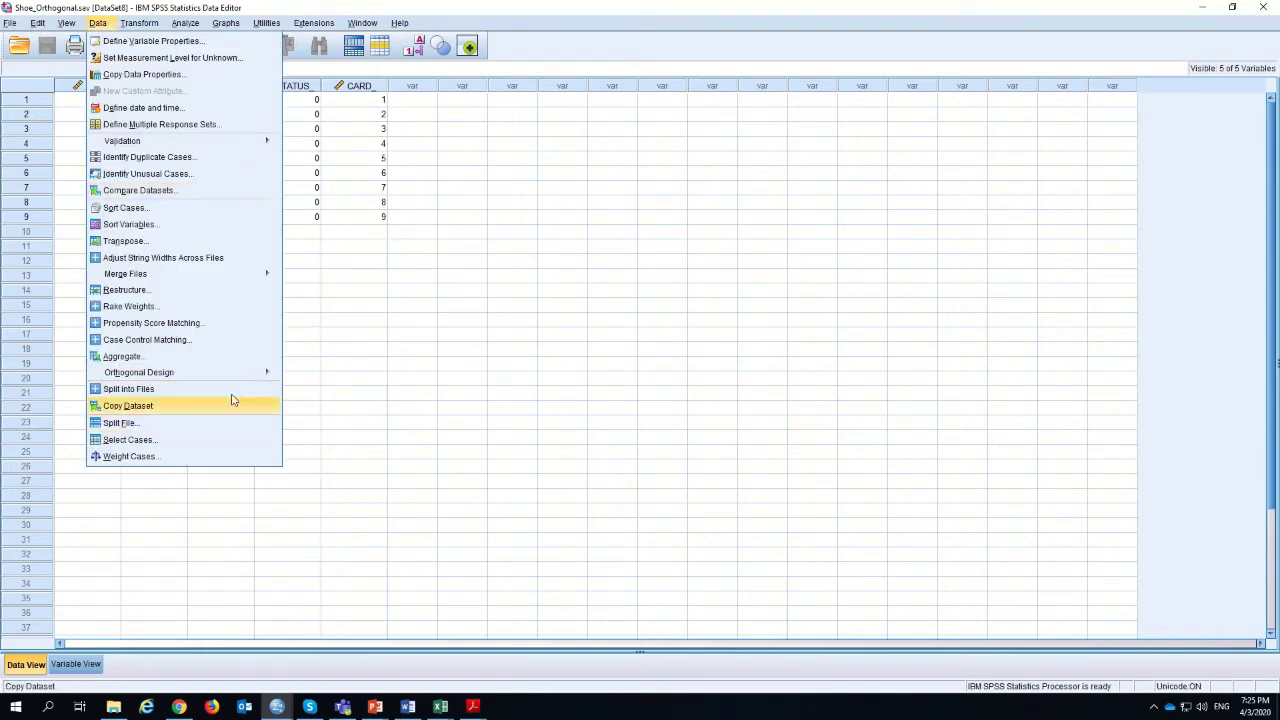
mouse_move(230, 372)
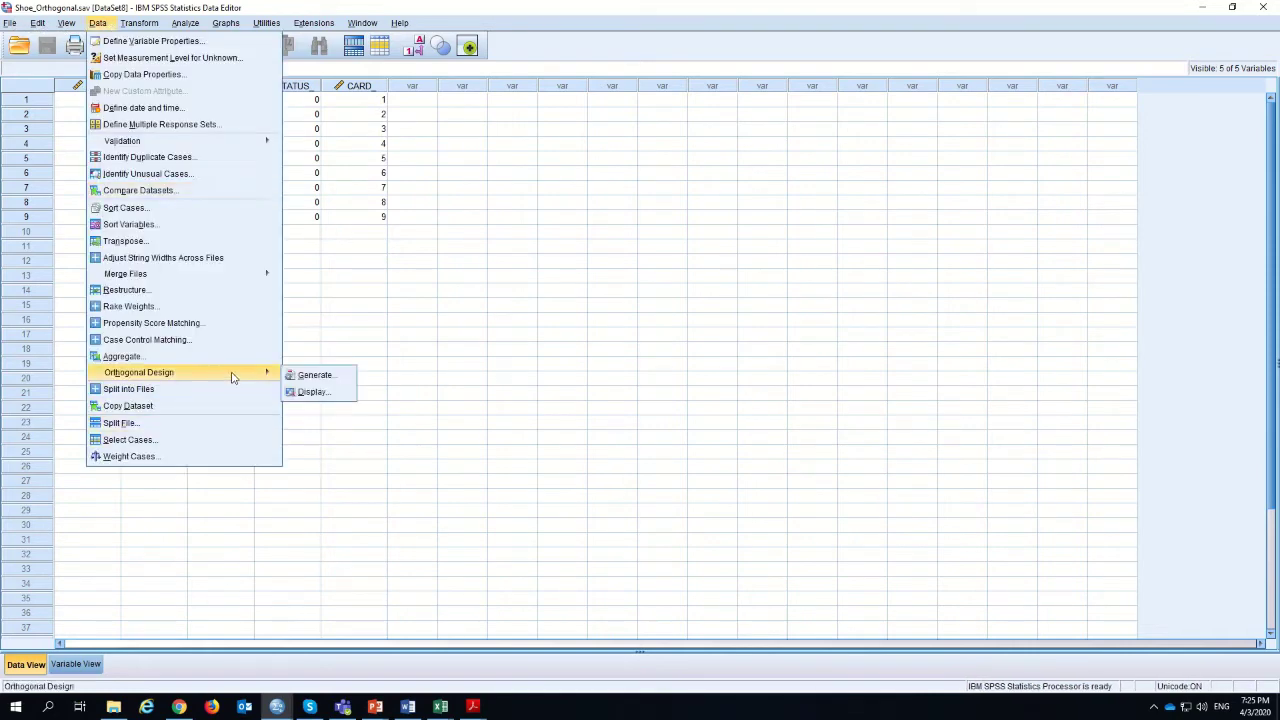
click(334, 397)
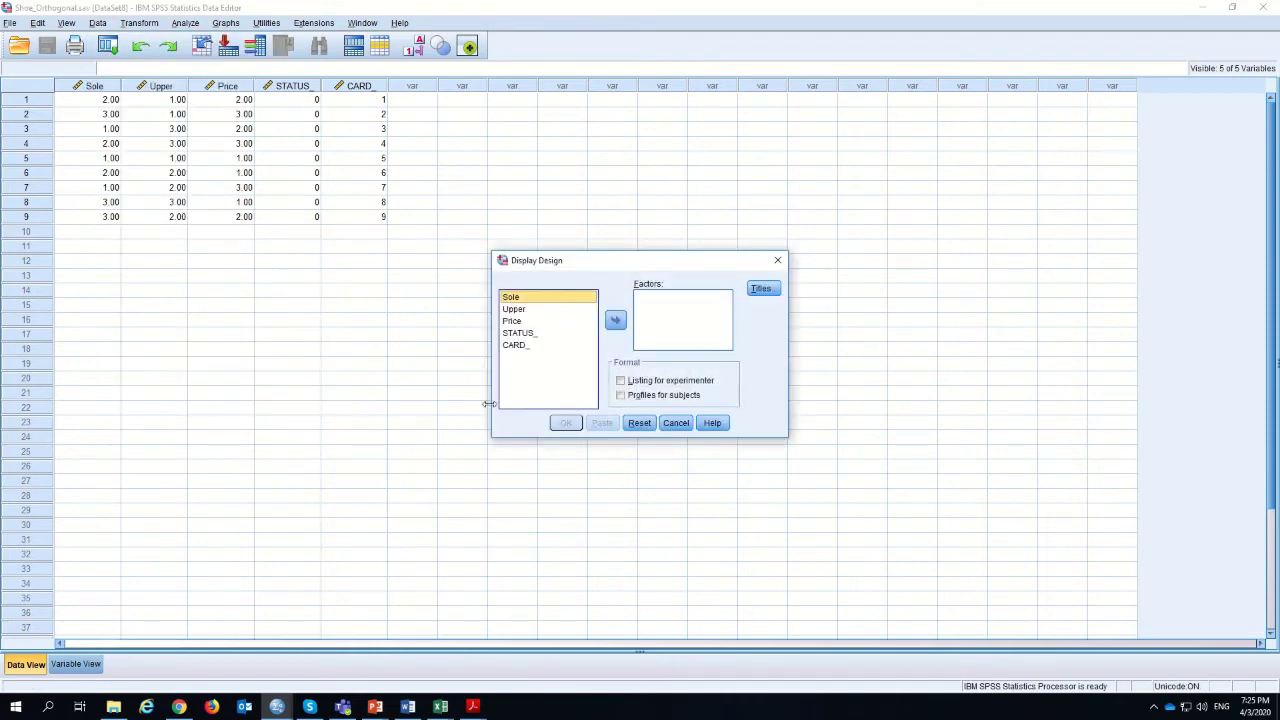
ctrl+click(510, 320)
ctrl+click(510, 310)
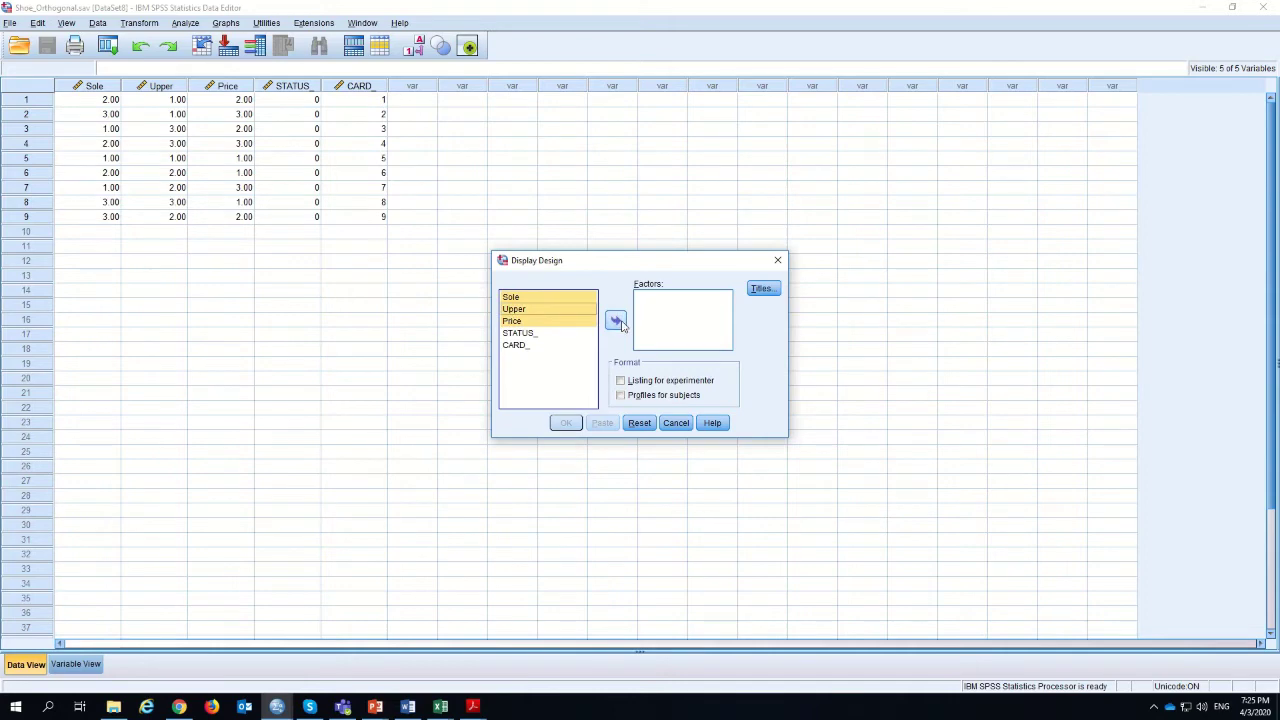
click(616, 320)
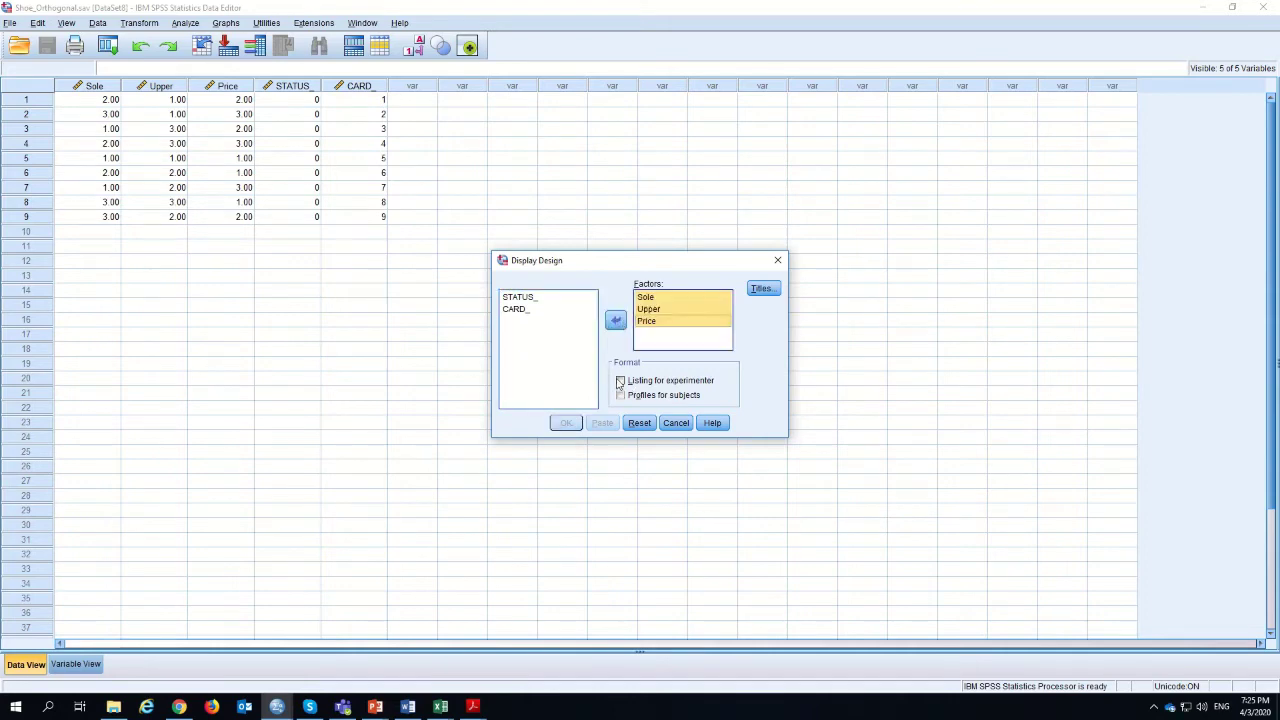
- Include both the listing for experimenter and the profiles for subjects, and run the design display
click(620, 381)
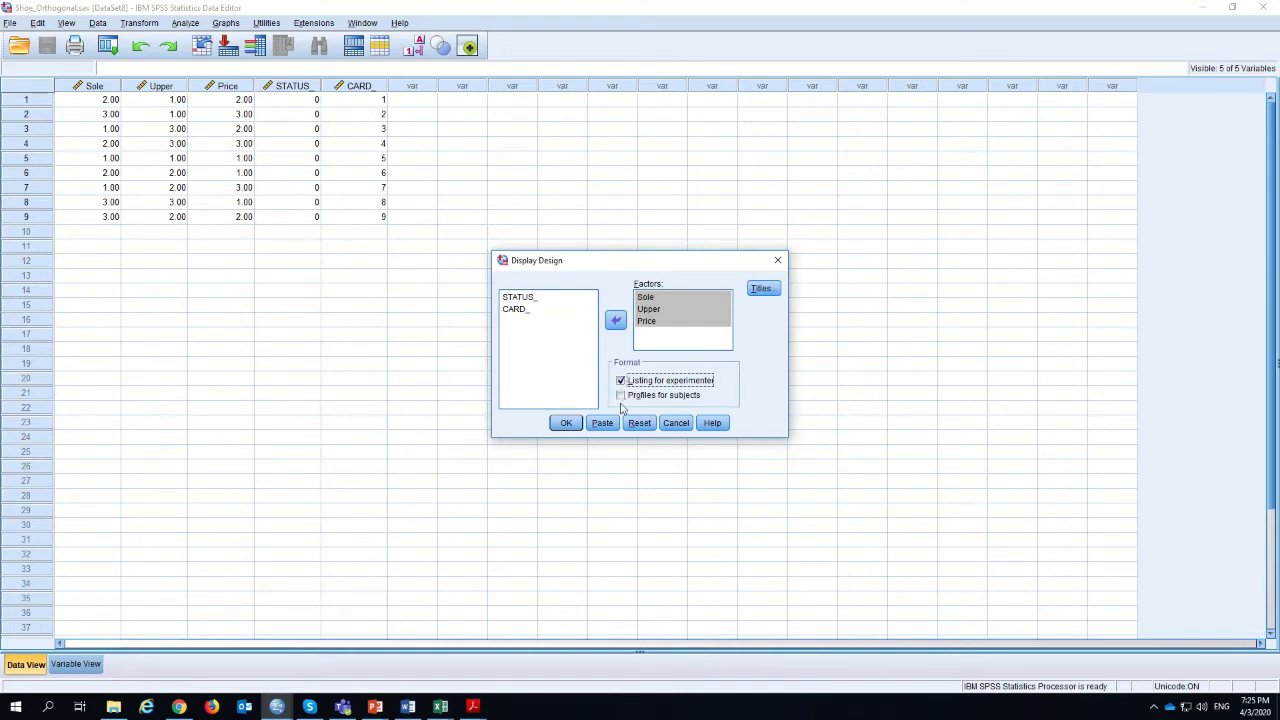
click(621, 397)
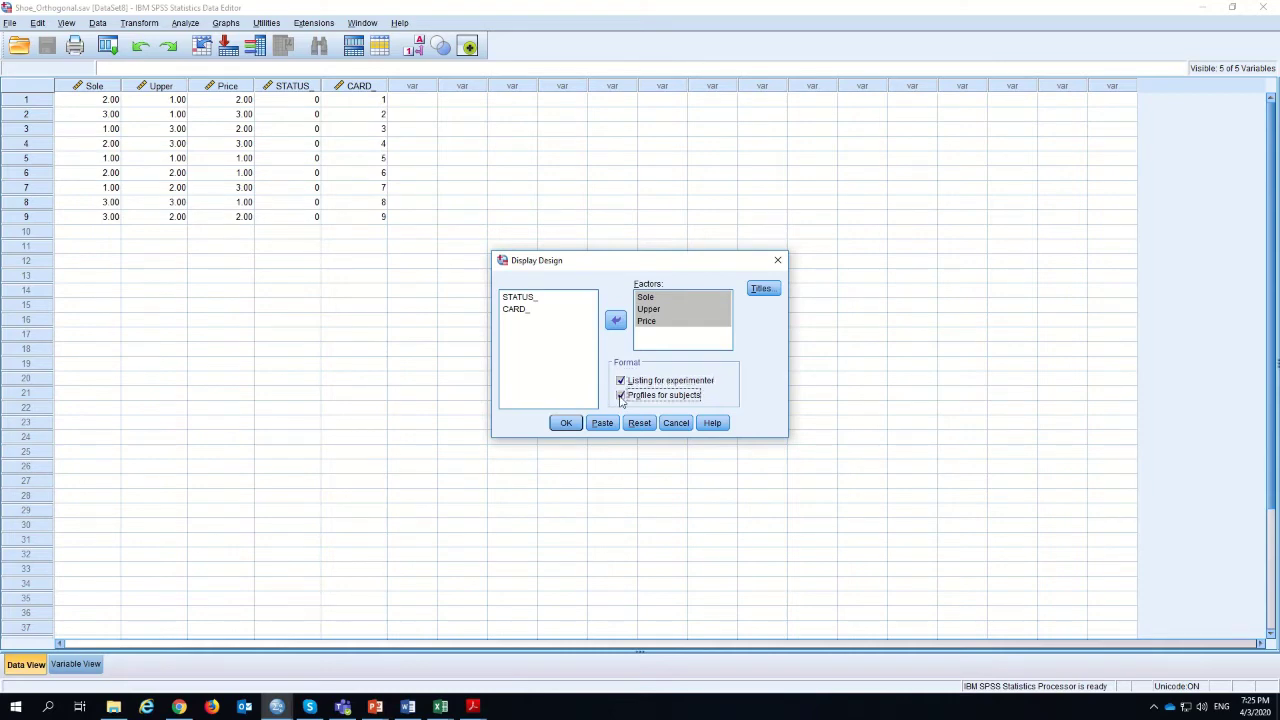
click(565, 423)
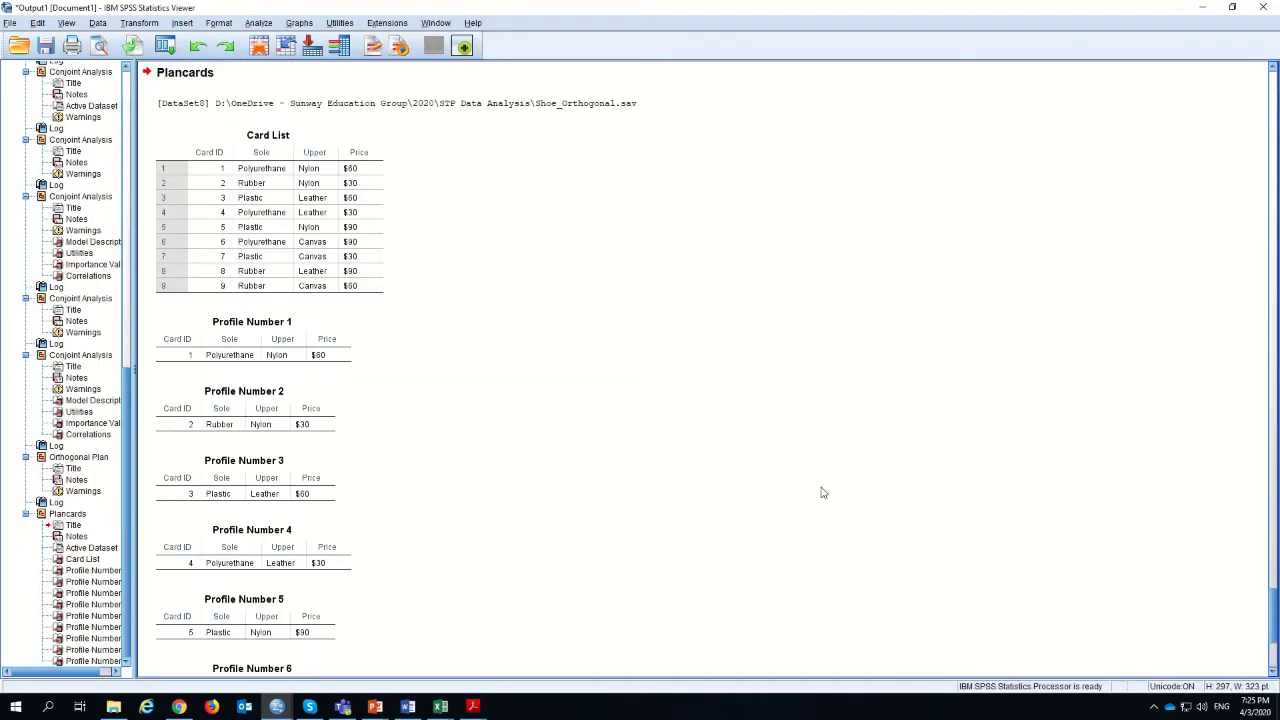
- Examine the Plancards output, going through the Card List and the individual profile tables 1 to 9
scroll(430, 210, up, 3)
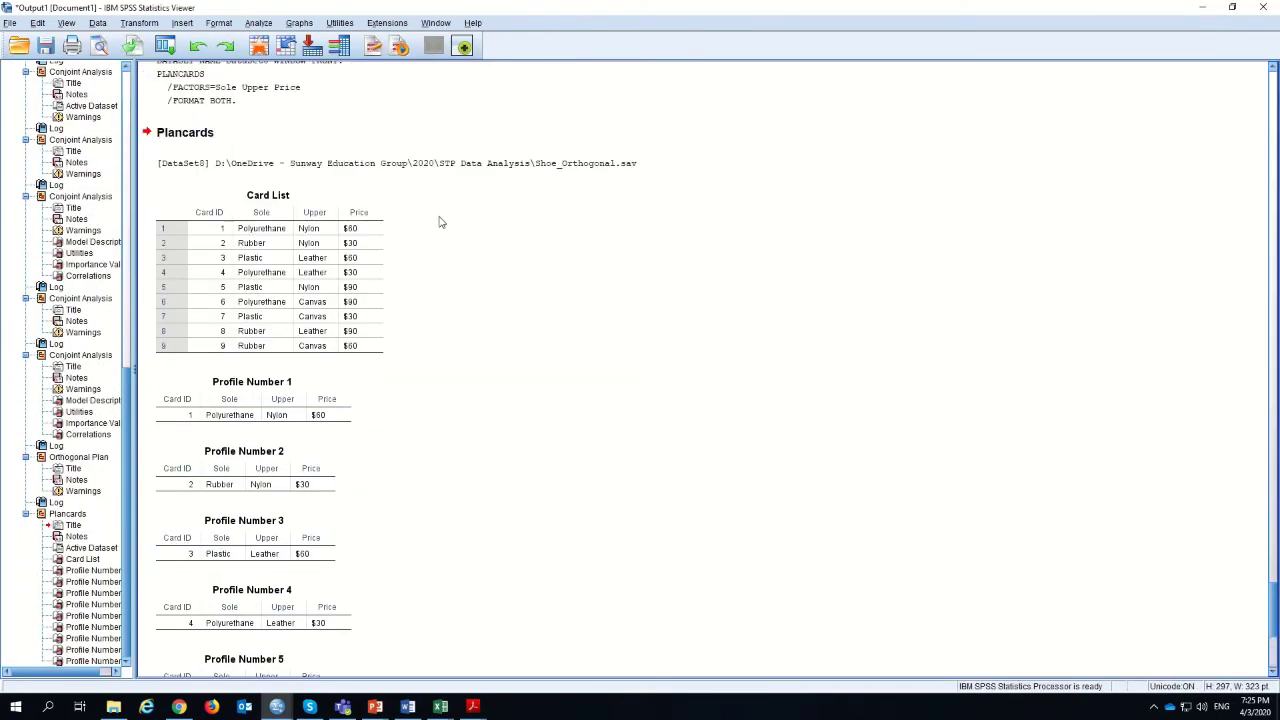
scroll(438, 222, down, 3)
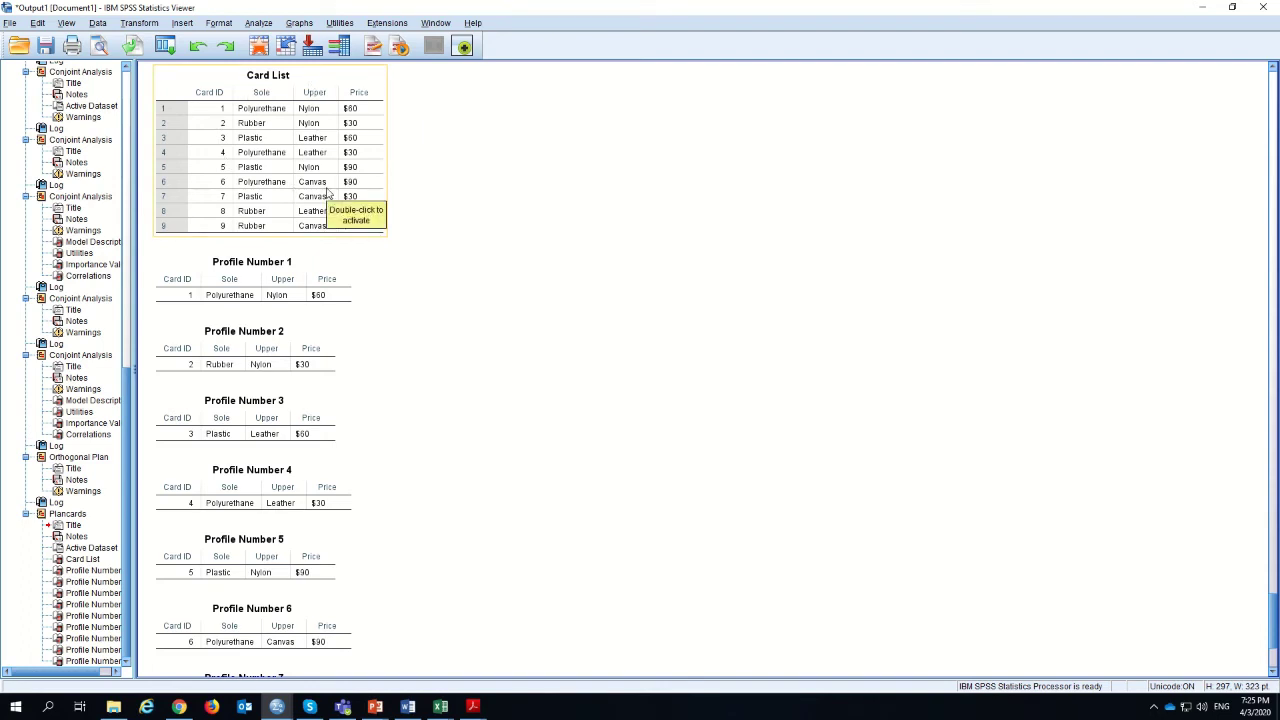
click(296, 361)
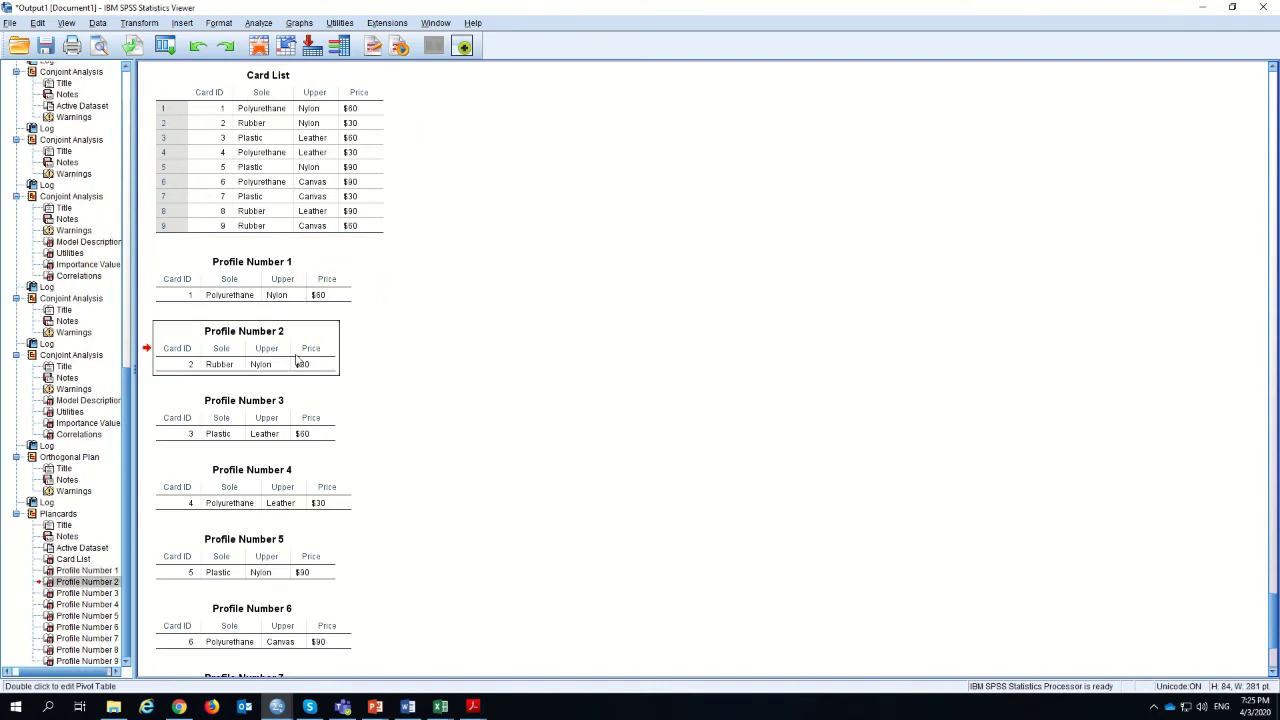
click(276, 418)
click(285, 495)
scroll(295, 505, down, 3)
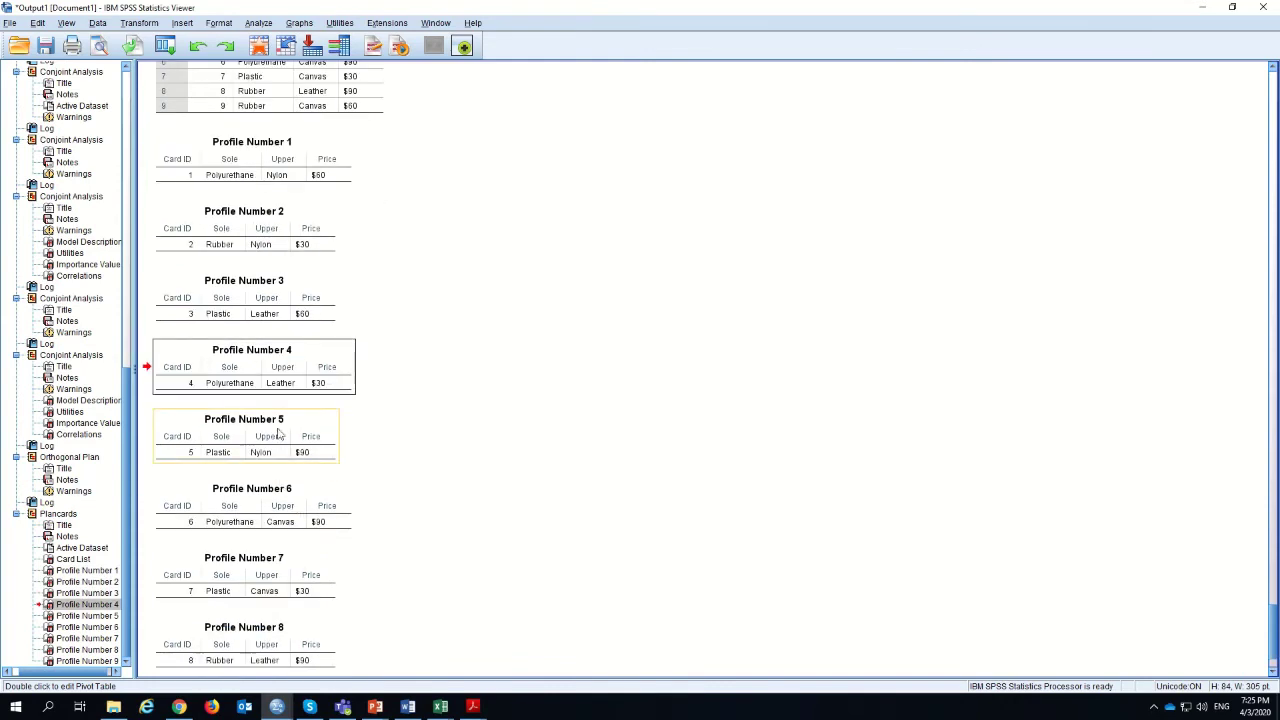
click(280, 432)
click(300, 515)
click(302, 585)
click(310, 630)
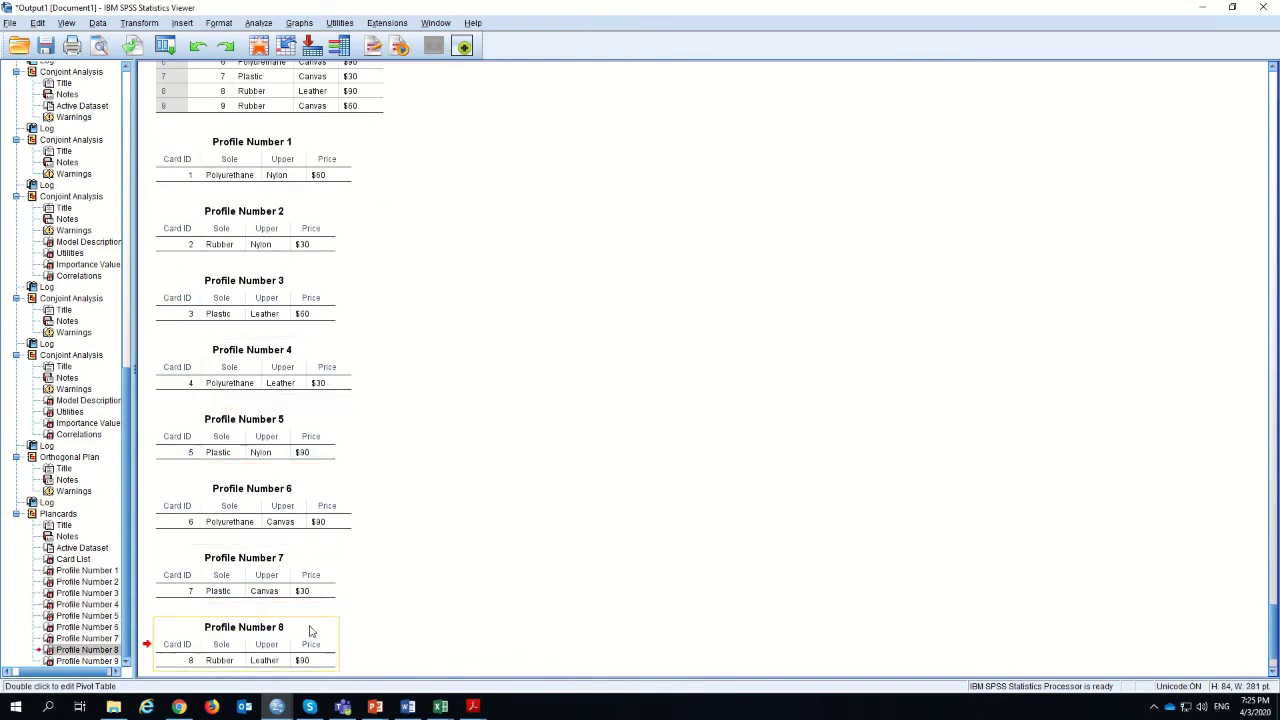
click(296, 183)
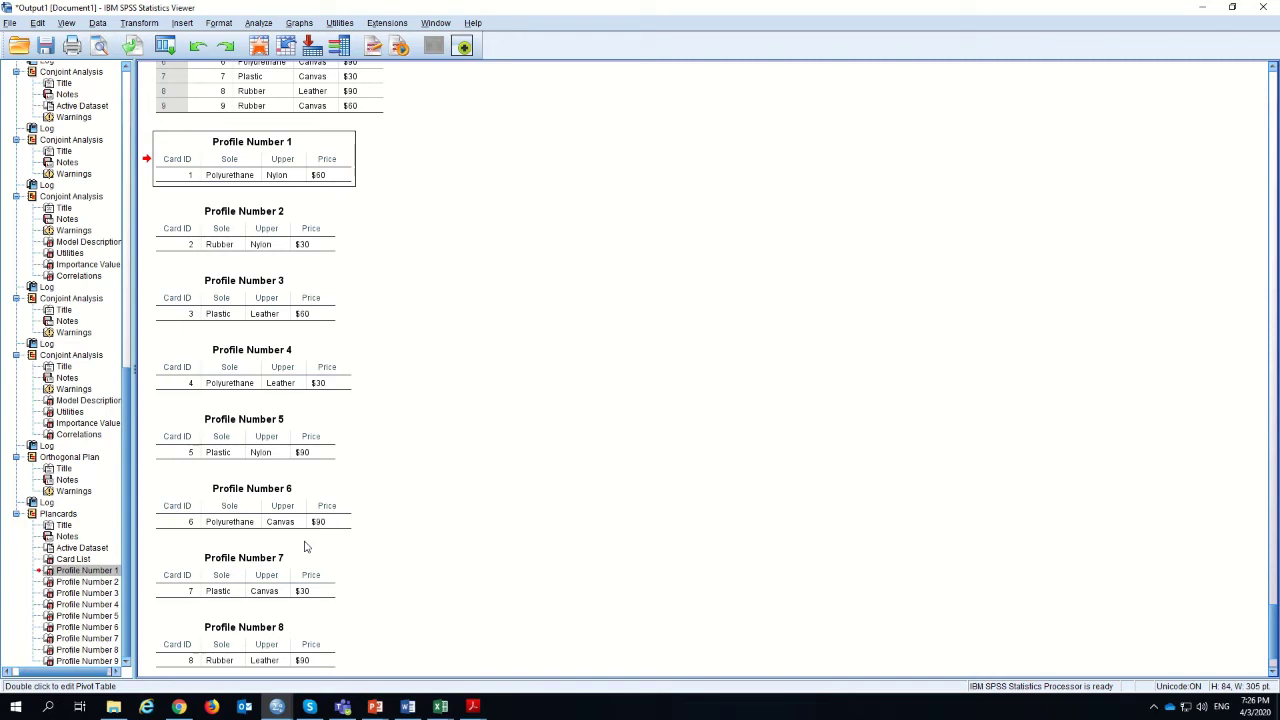
scroll(305, 546, down, 2)
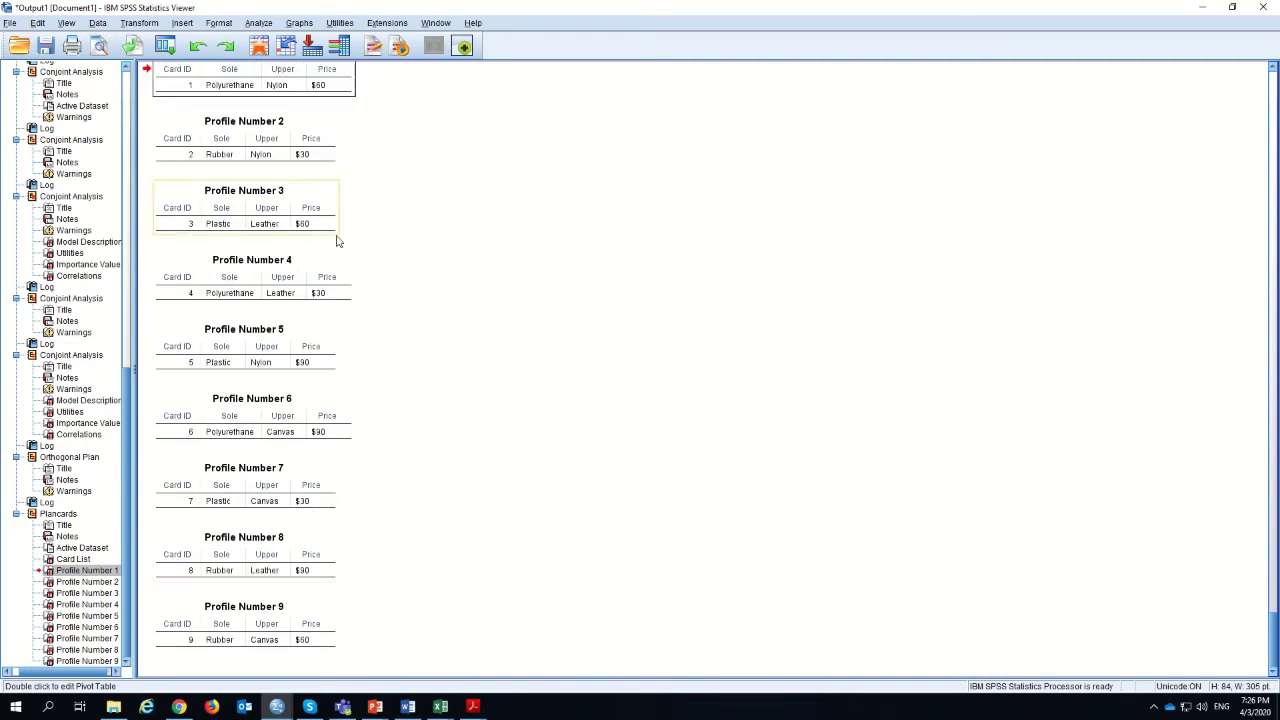
scroll(360, 350, up, 5)
scroll(360, 352, down, 5)
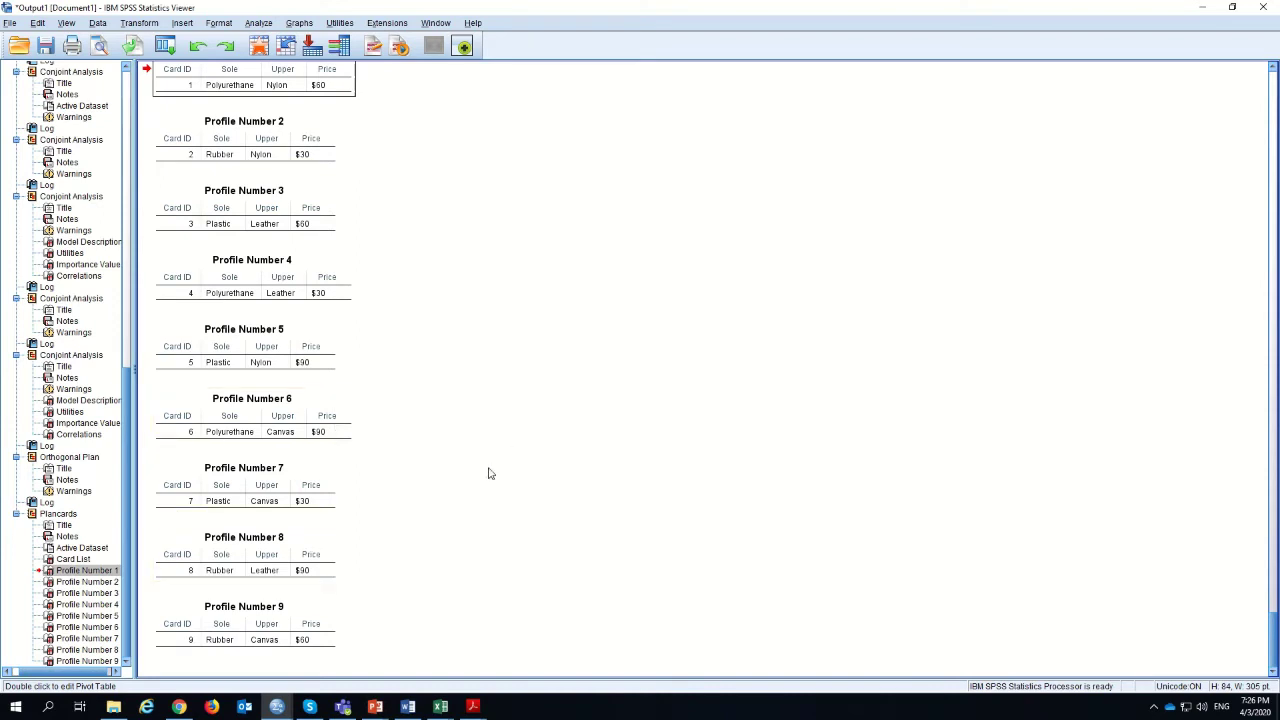
scroll(489, 473, up, 2)
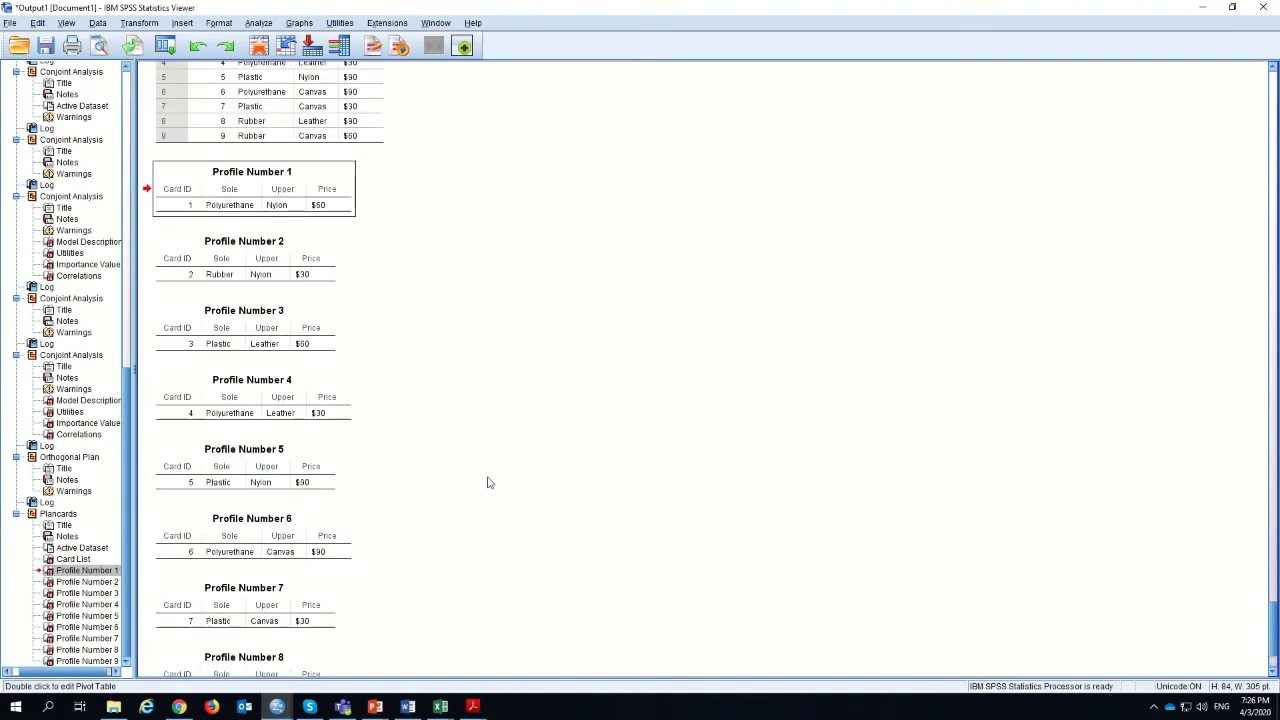
scroll(488, 483, down, 2)
scroll(488, 483, up, 1)
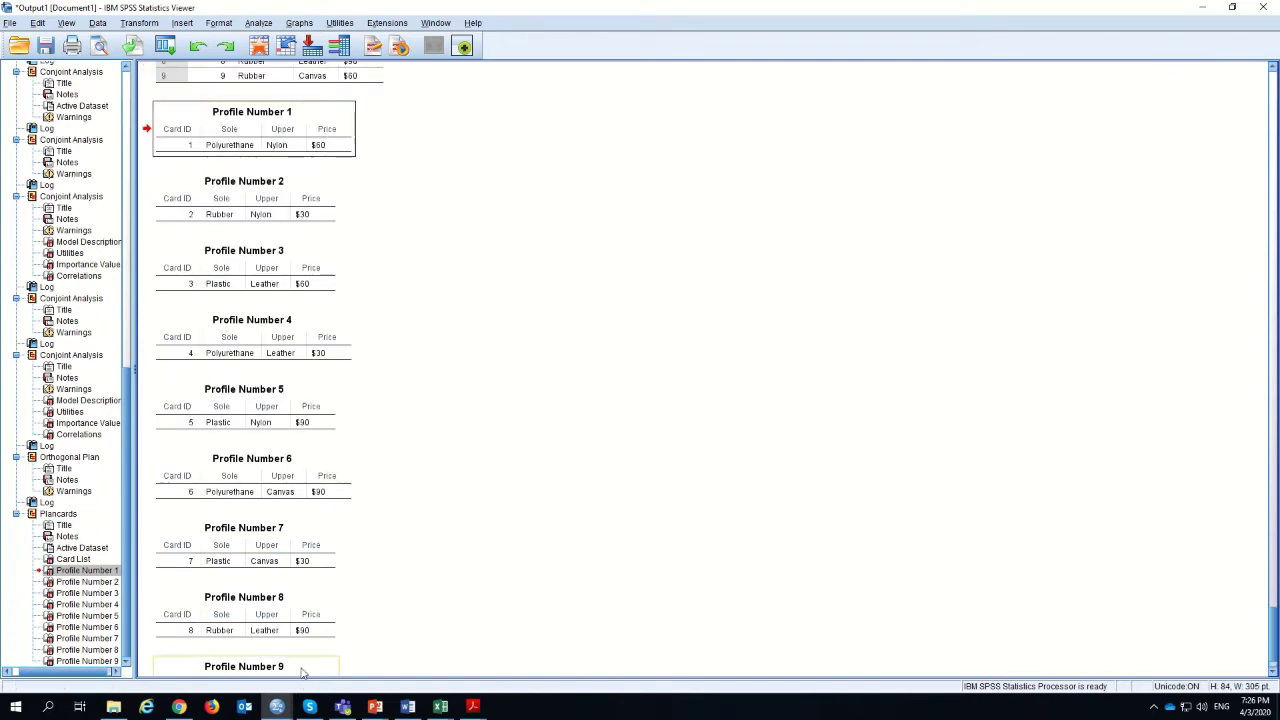
- Bring up the Shoe_PrefData.sav dataset and compare its preference value labels with the numeric codes, ending on numeric codes
scroll(303, 672, down, 1)
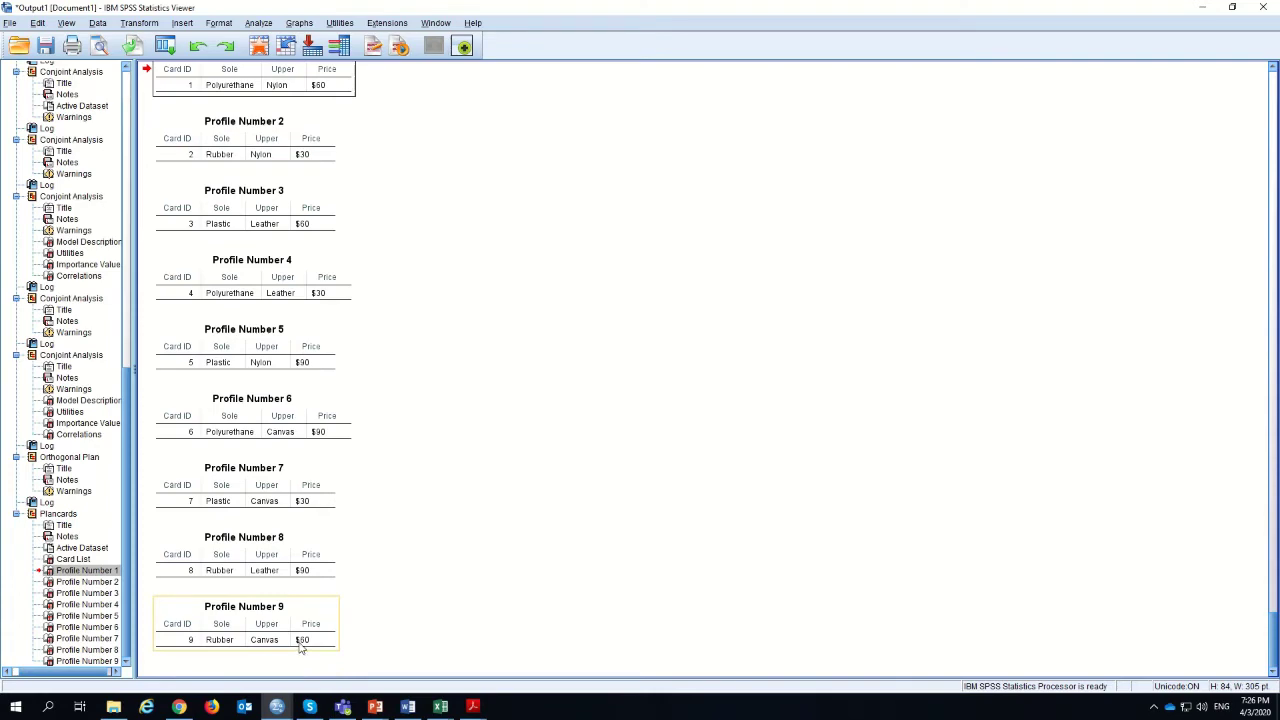
mouse_move(283, 708)
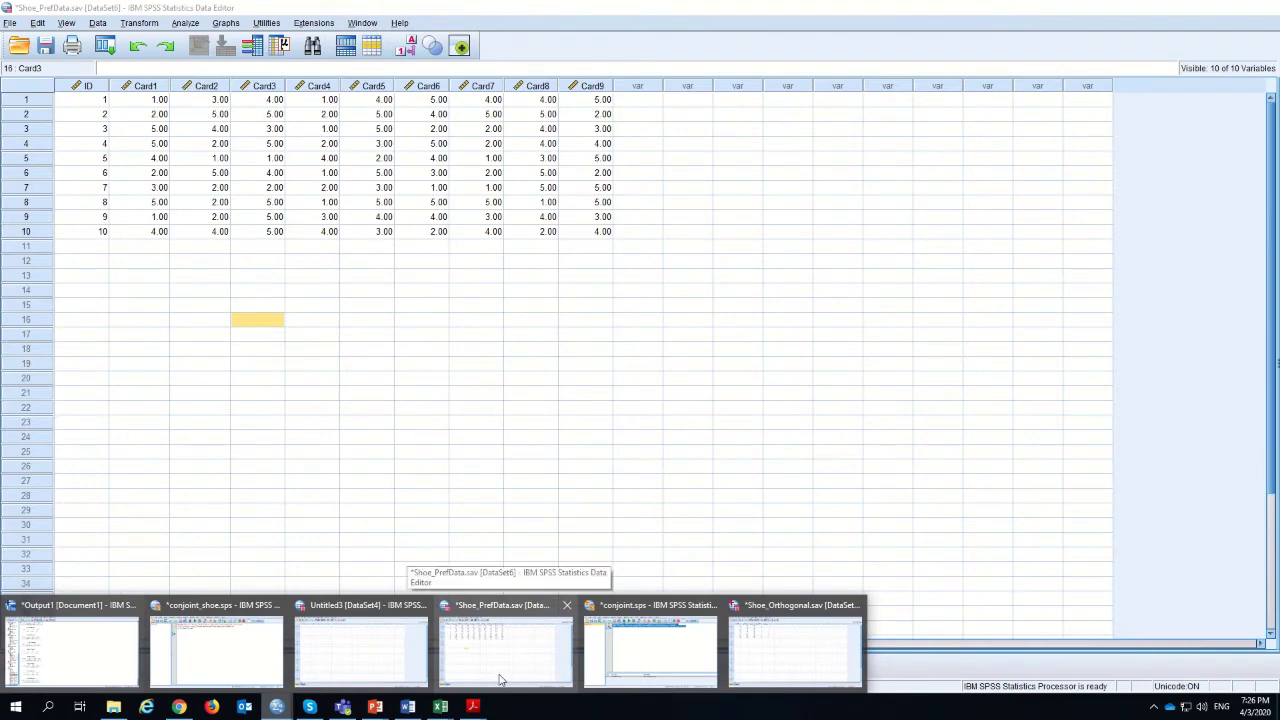
click(501, 680)
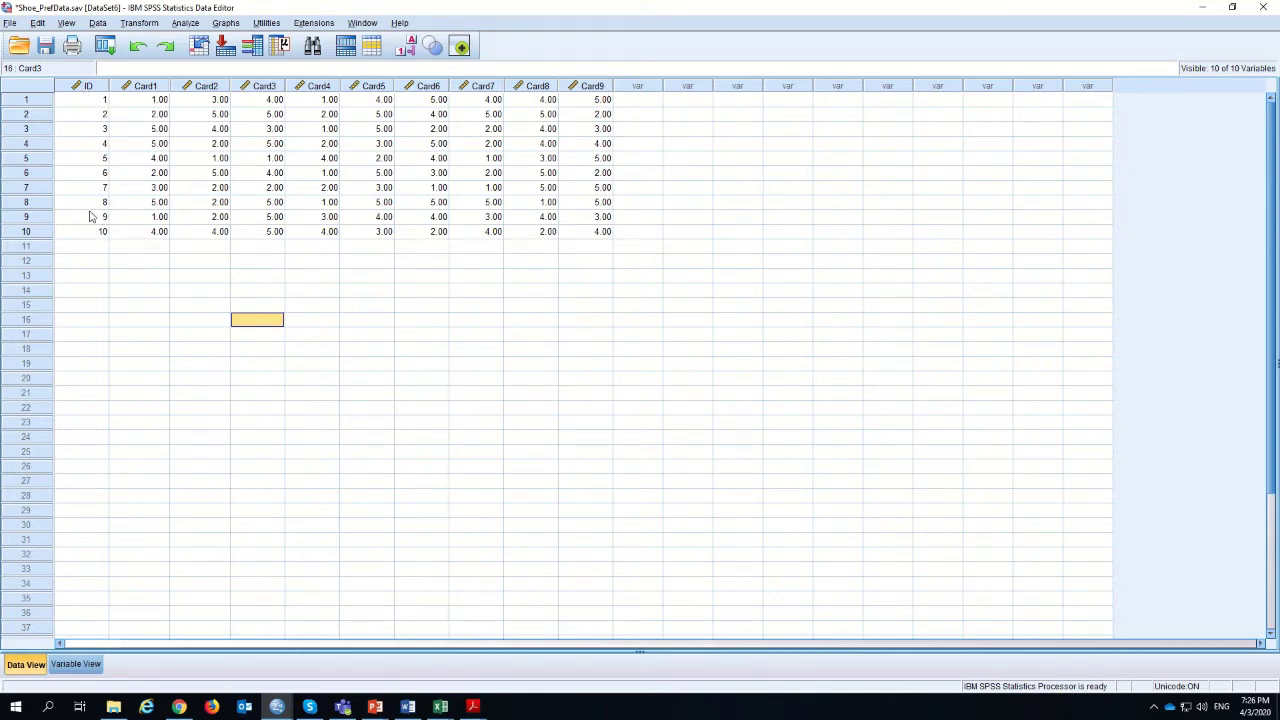
click(411, 48)
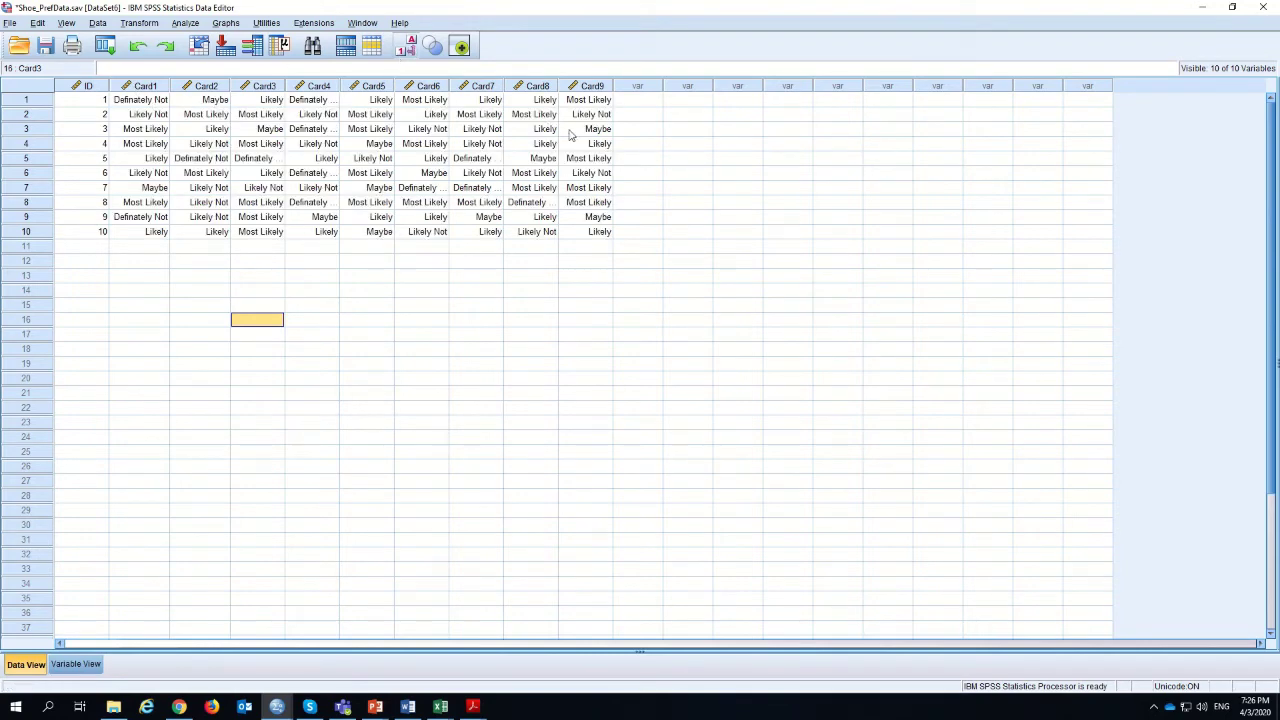
click(409, 50)
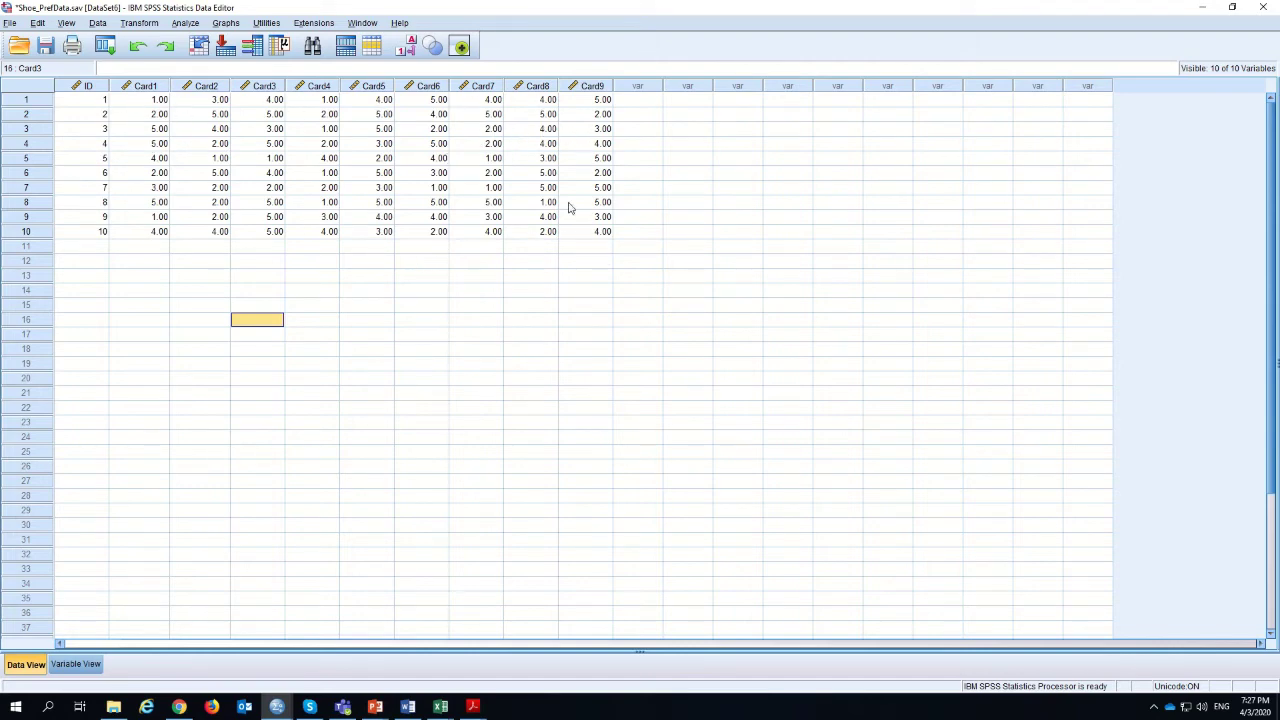
- Examine the first respondent's preference scores across Card1 to Card9 and the ten respondent rows
click(597, 100)
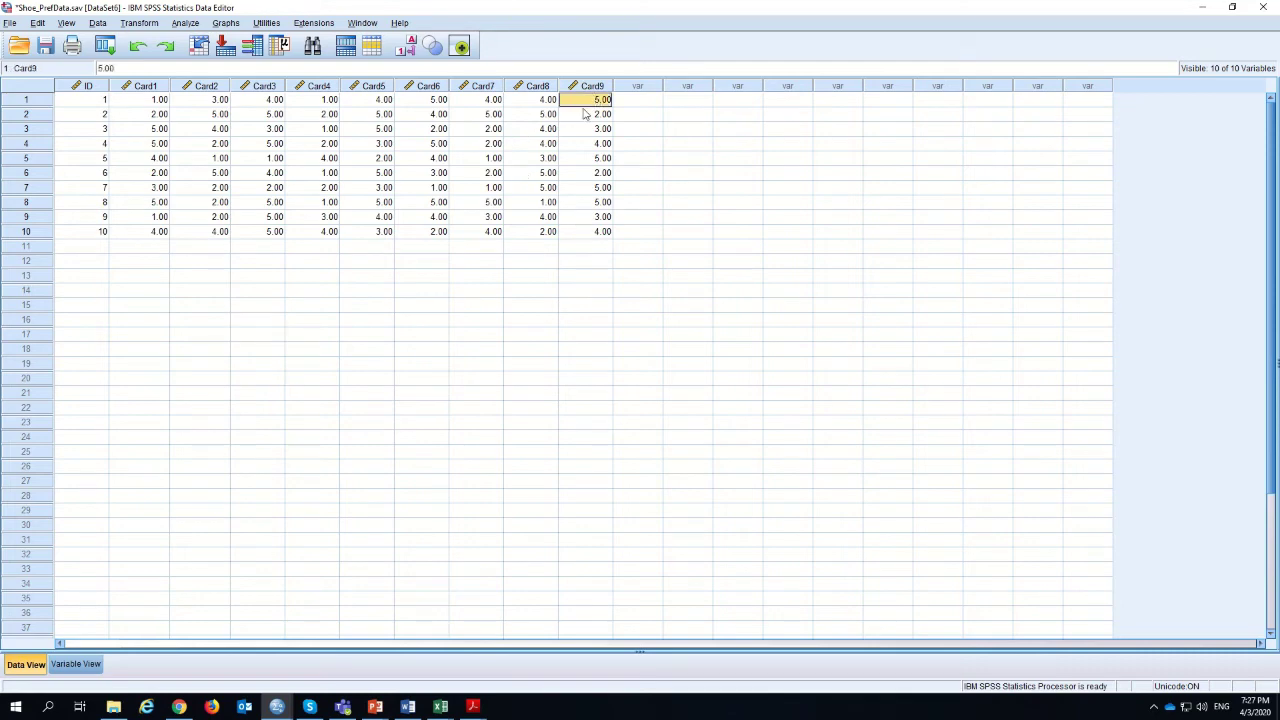
click(98, 100)
click(575, 102)
click(158, 102)
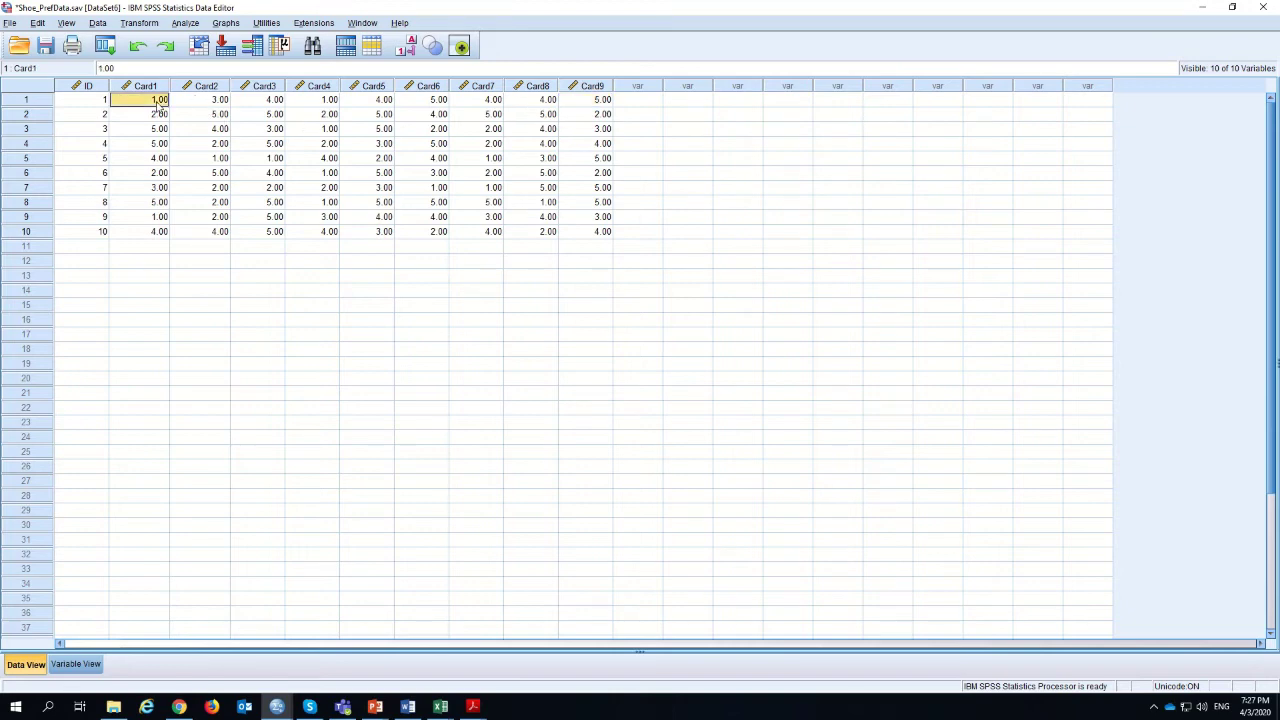
click(335, 106)
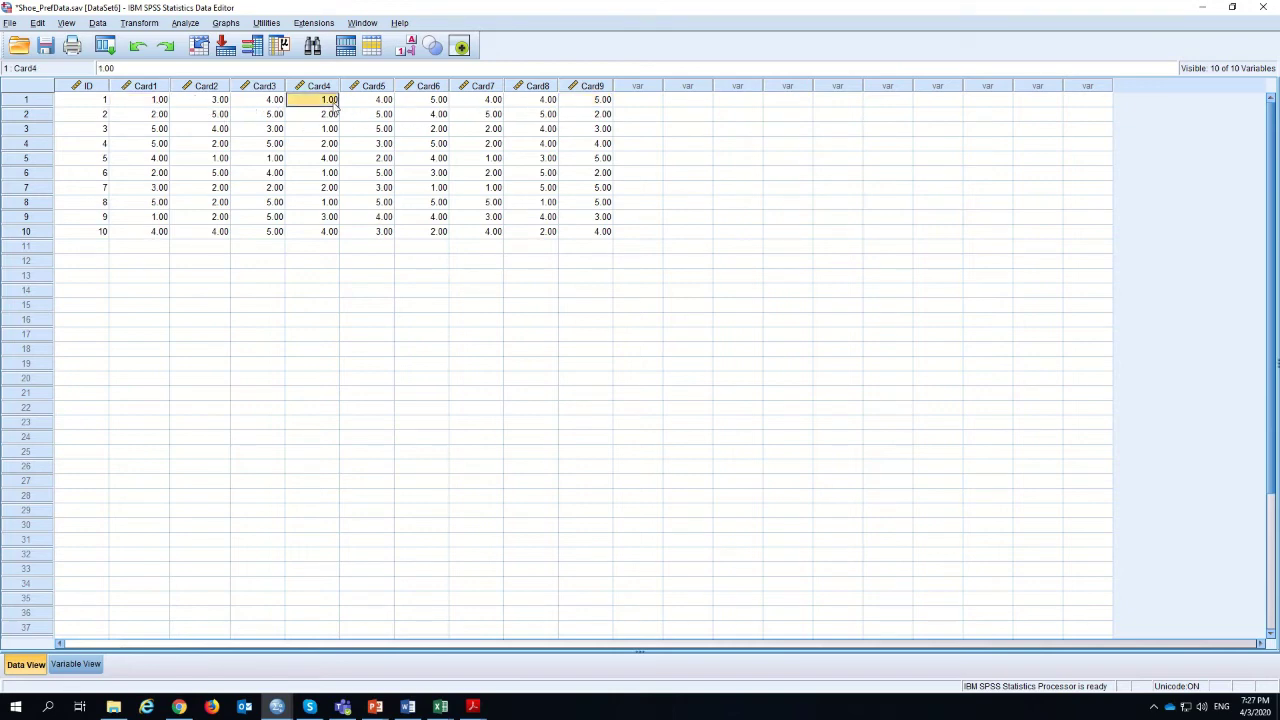
click(437, 103)
click(604, 104)
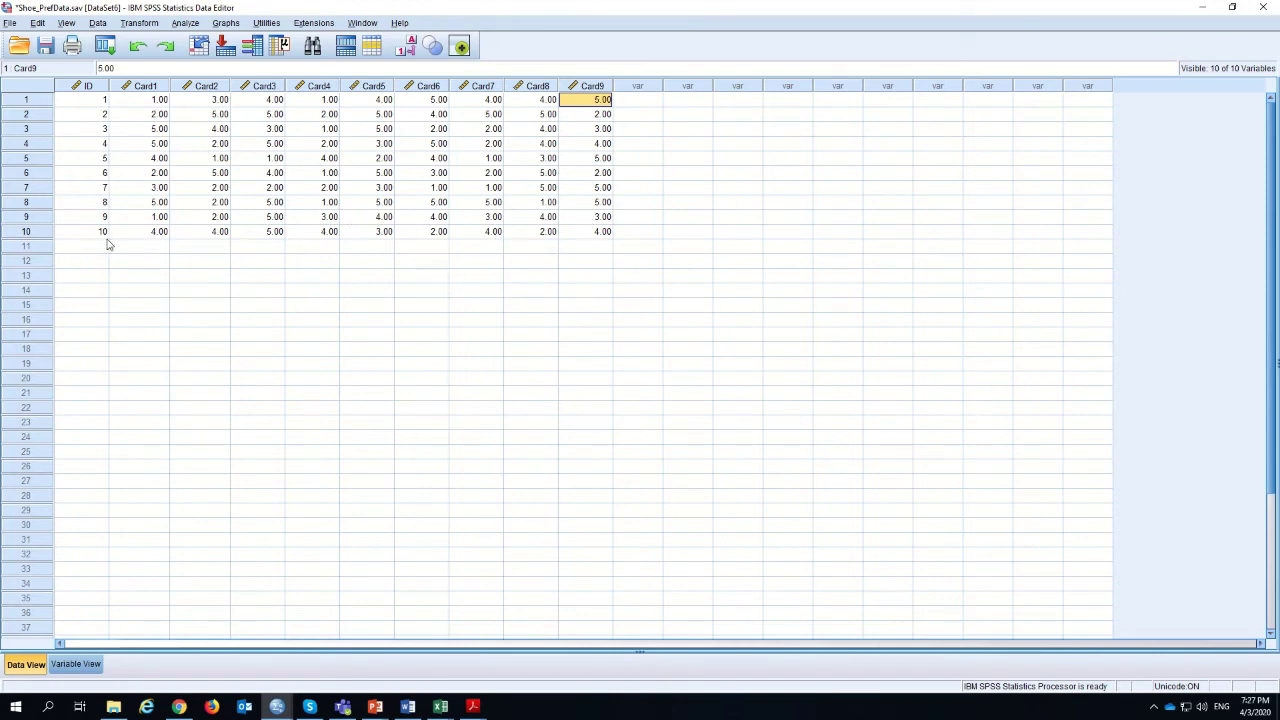
click(389, 366)
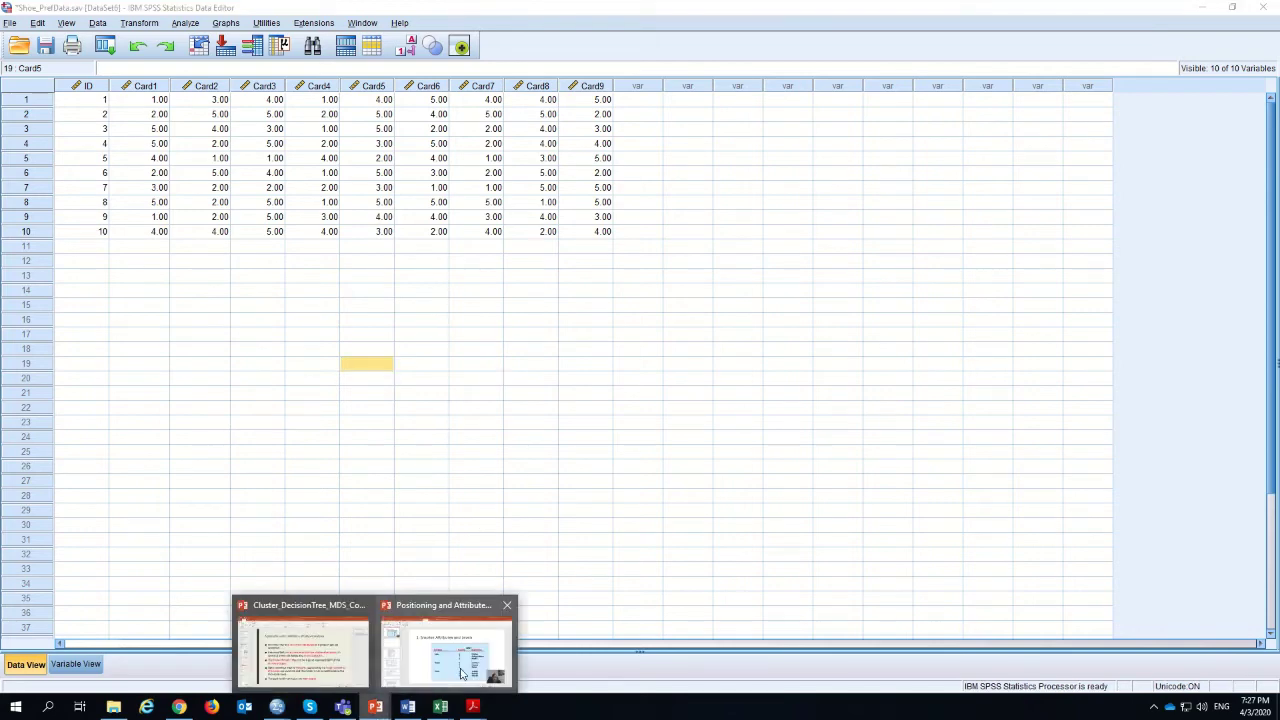
- Switch to the conjoint analysis presentation in PowerPoint and review slides 13 to 15, from the nine-card design to the full-profile example
click(444, 645)
scroll(130, 577, down, 8)
click(108, 232)
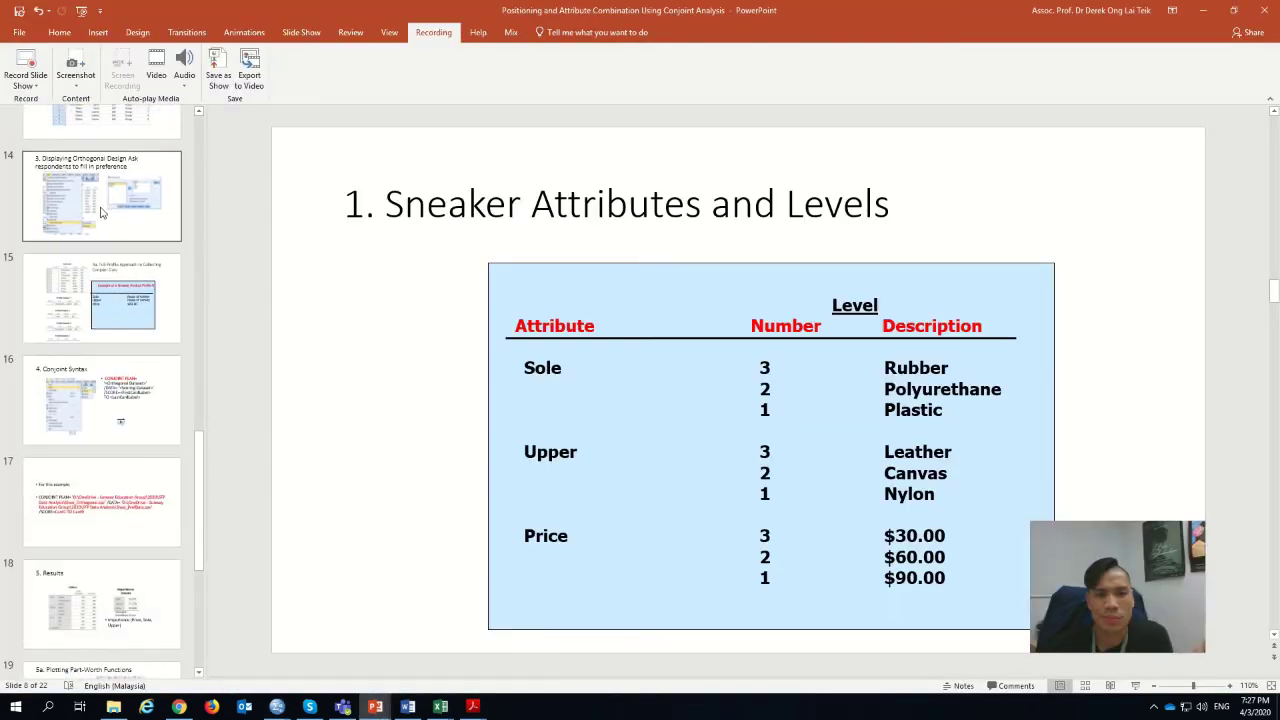
scroll(110, 256, up, 3)
click(110, 320)
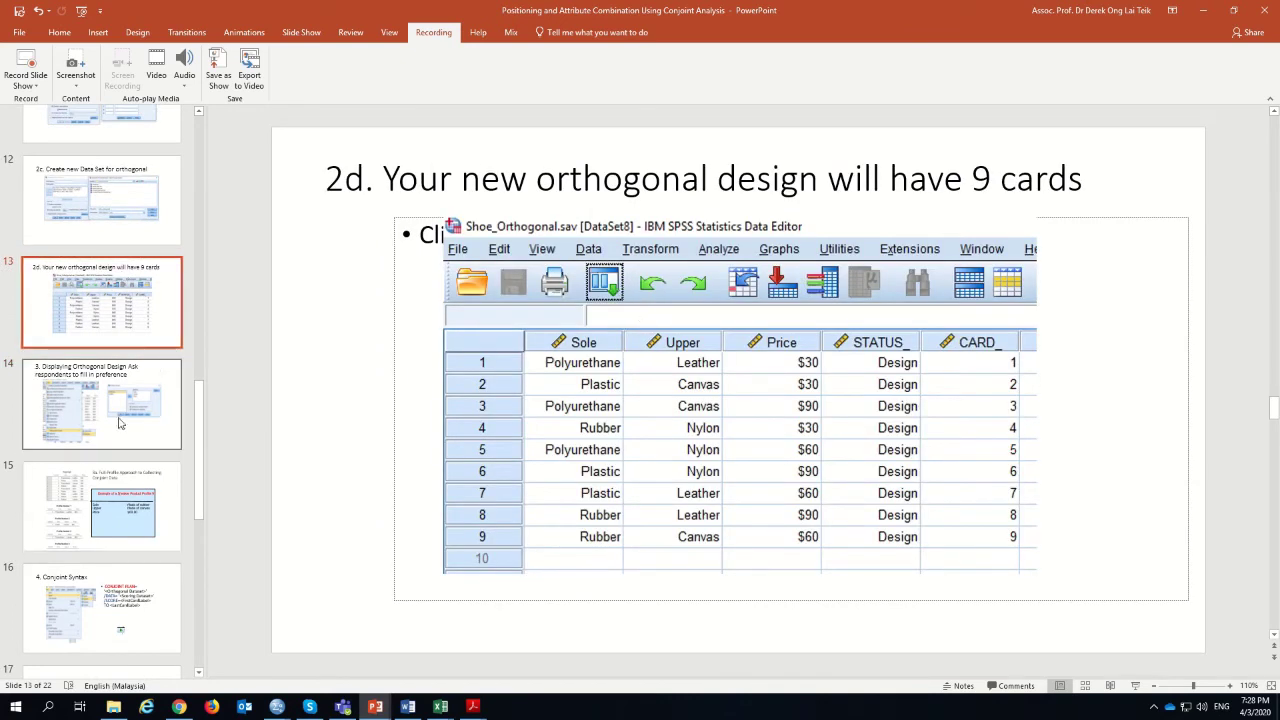
mouse_move(137, 437)
mouse_down()
mouse_move(163, 459)
mouse_move(140, 427)
mouse_up()
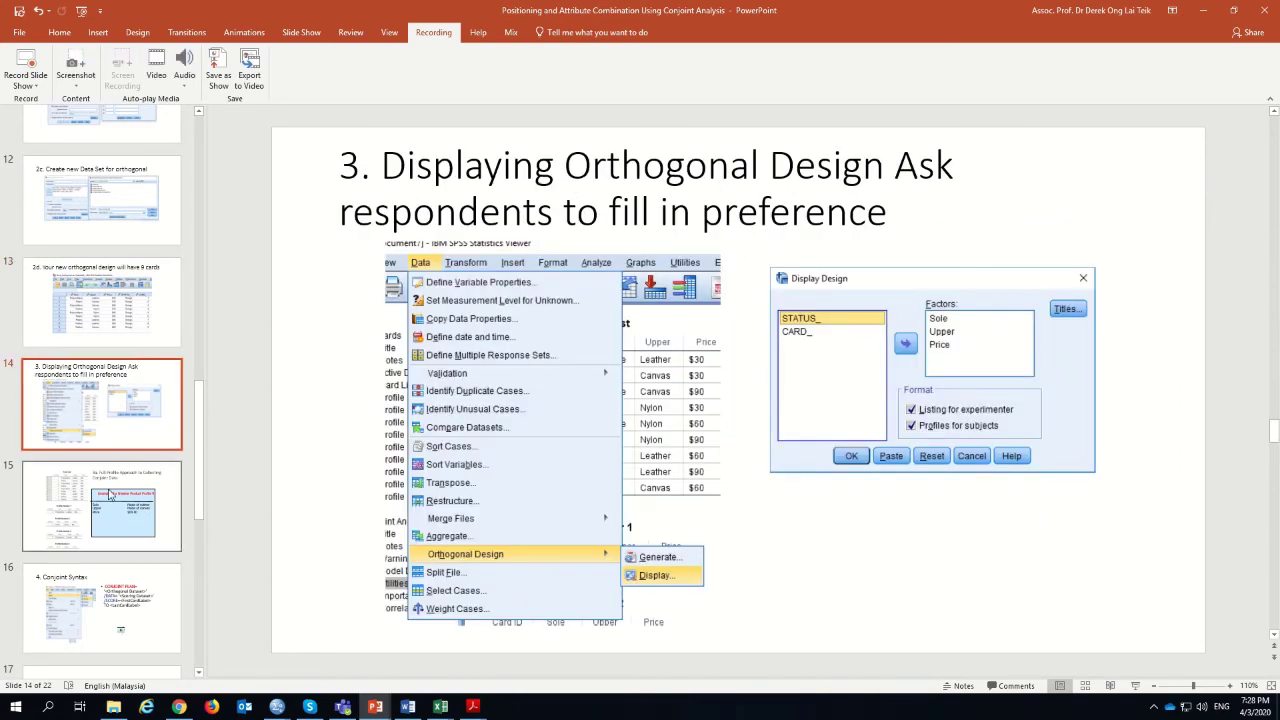
click(112, 528)
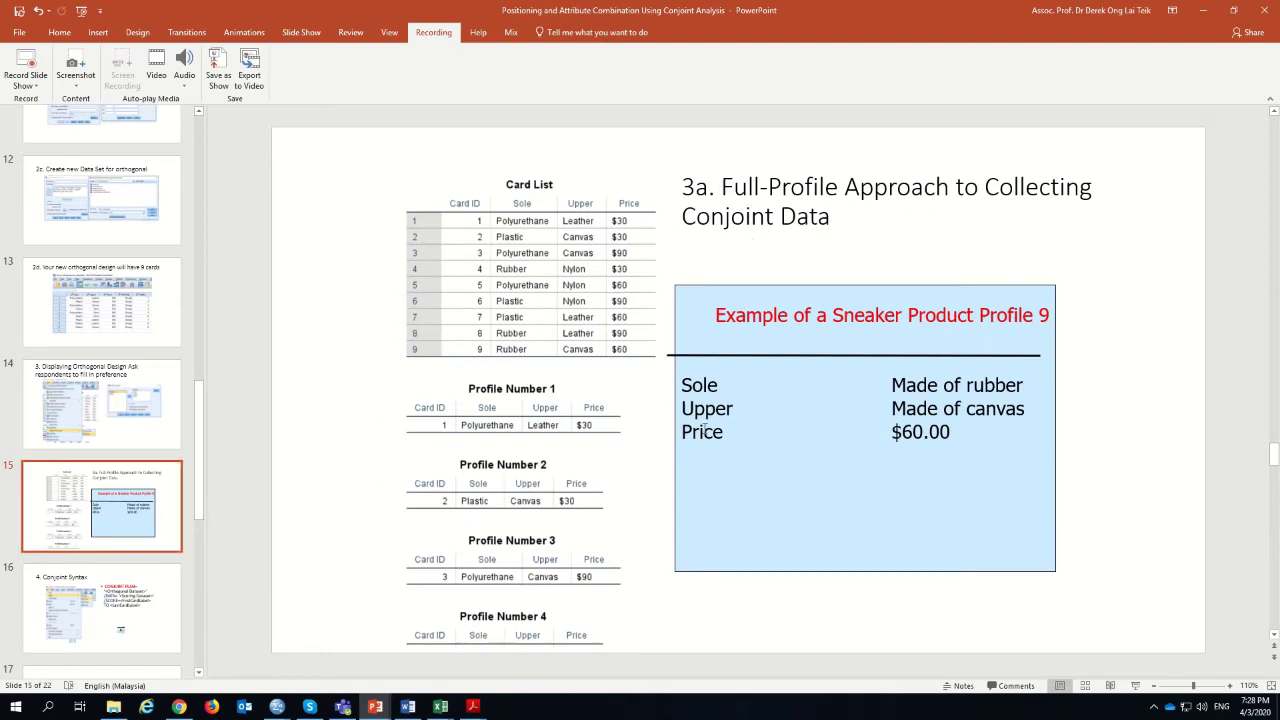
drag(720, 318, 1055, 322)
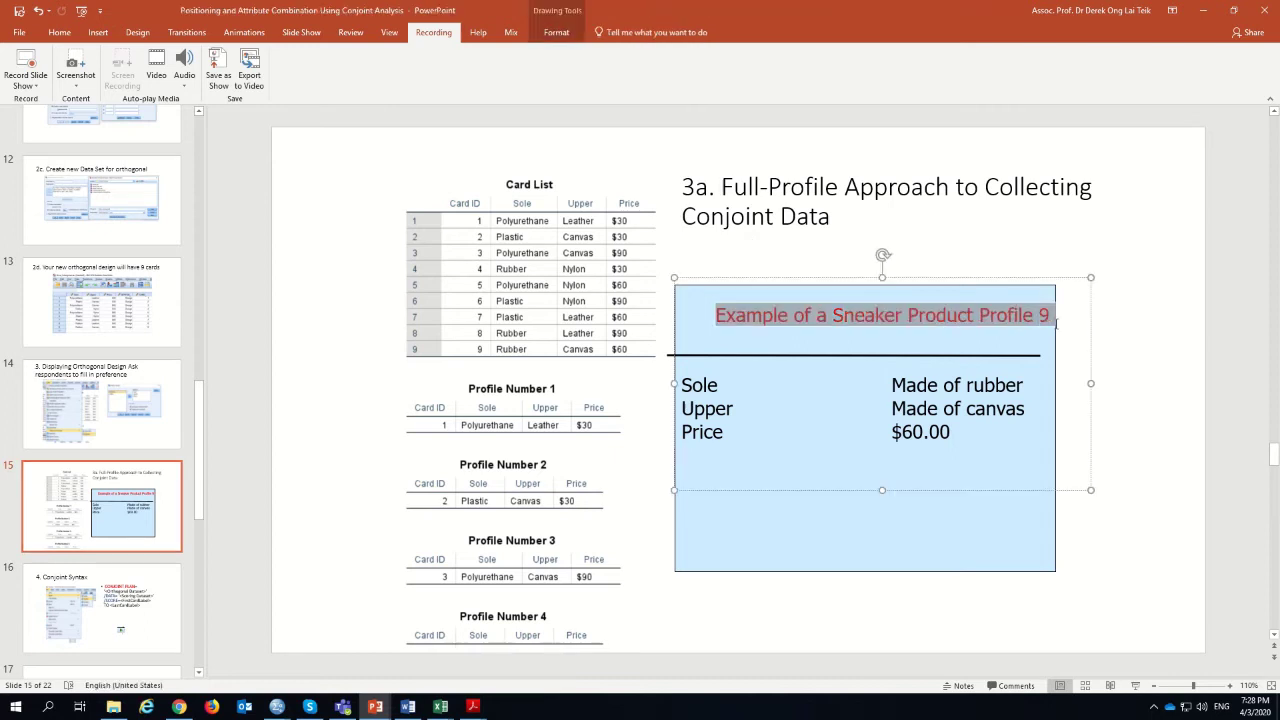
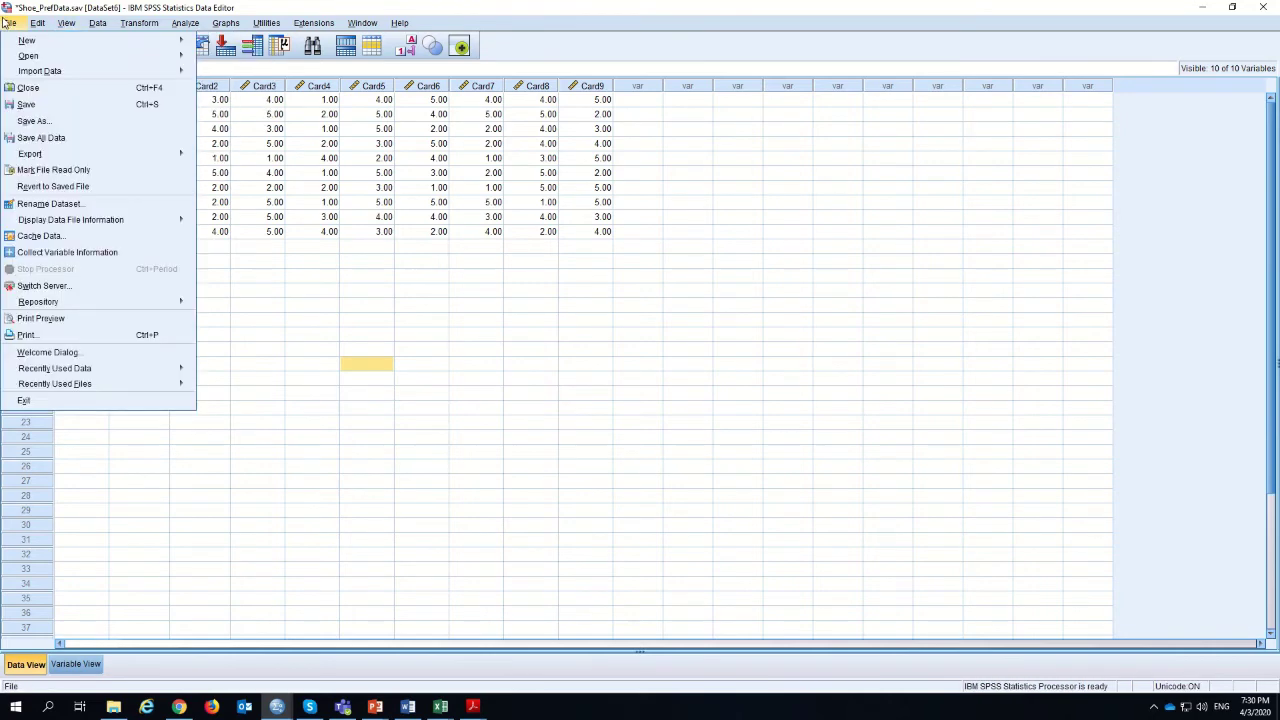
- Create a new SPSS syntax file and paste the CONJOINT command using Shoe_Orthogonal.sav, Shoe_PrefData.sav and the scores Card1 TO Card9
mouse_move(14, 42)
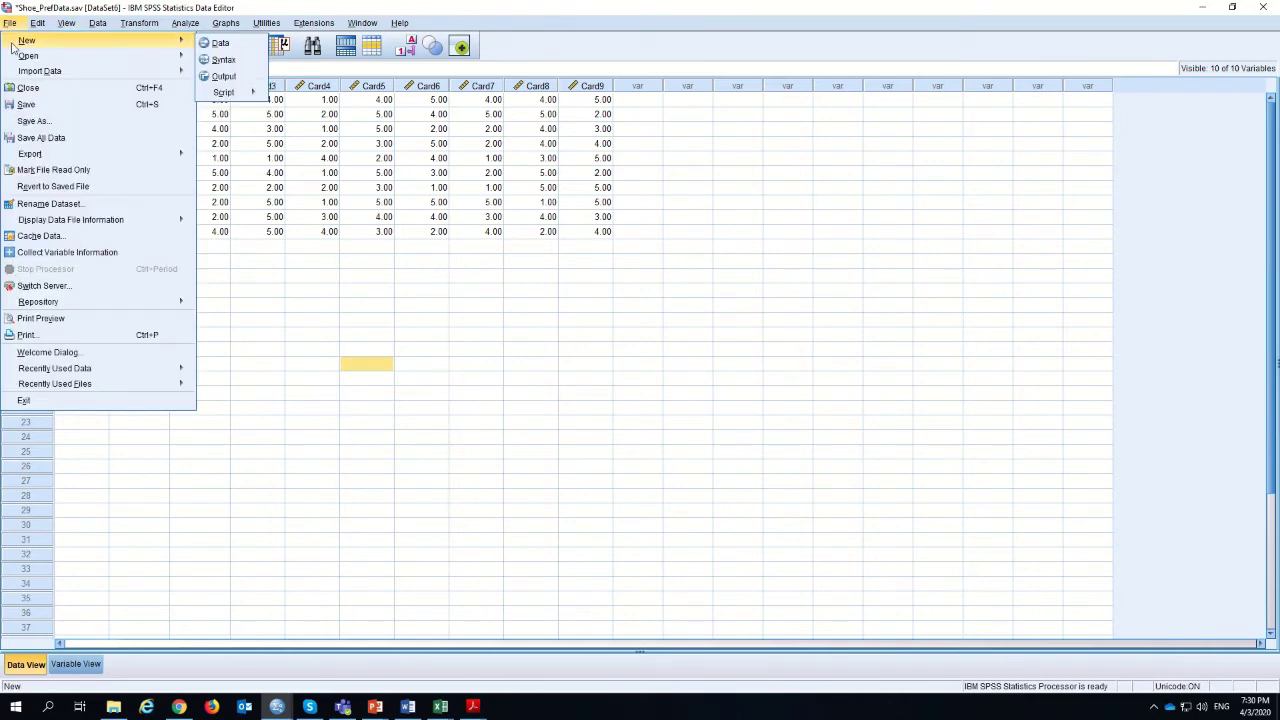
click(223, 60)
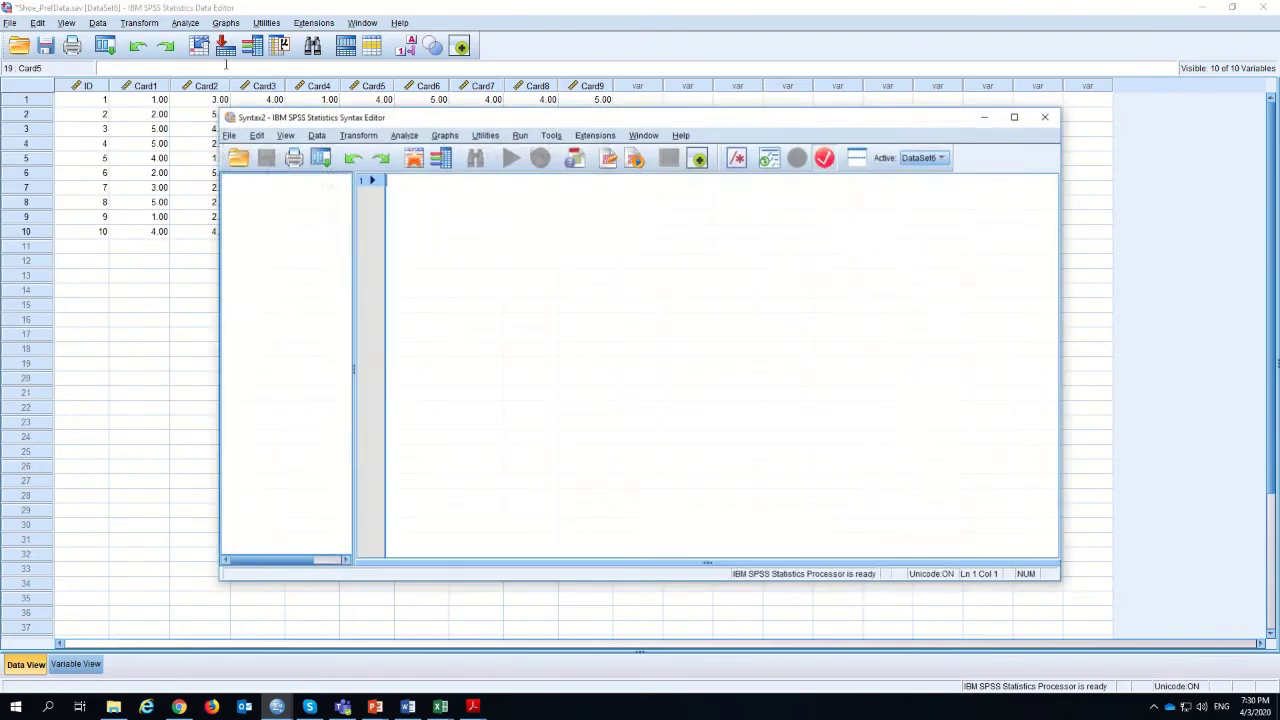
right_click(408, 186)
click(423, 233)
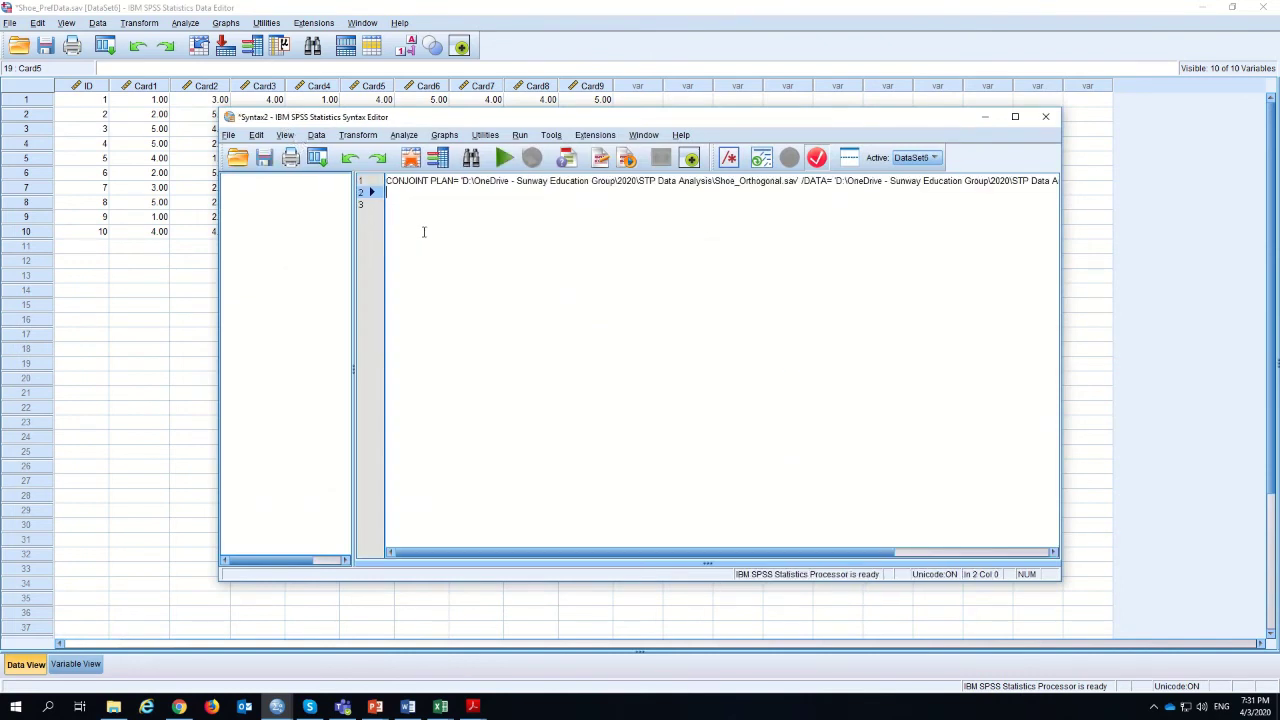
- Break the CONJOINT command so the /DATA subcommand starts on its own second line after the plan file path
click(803, 181)
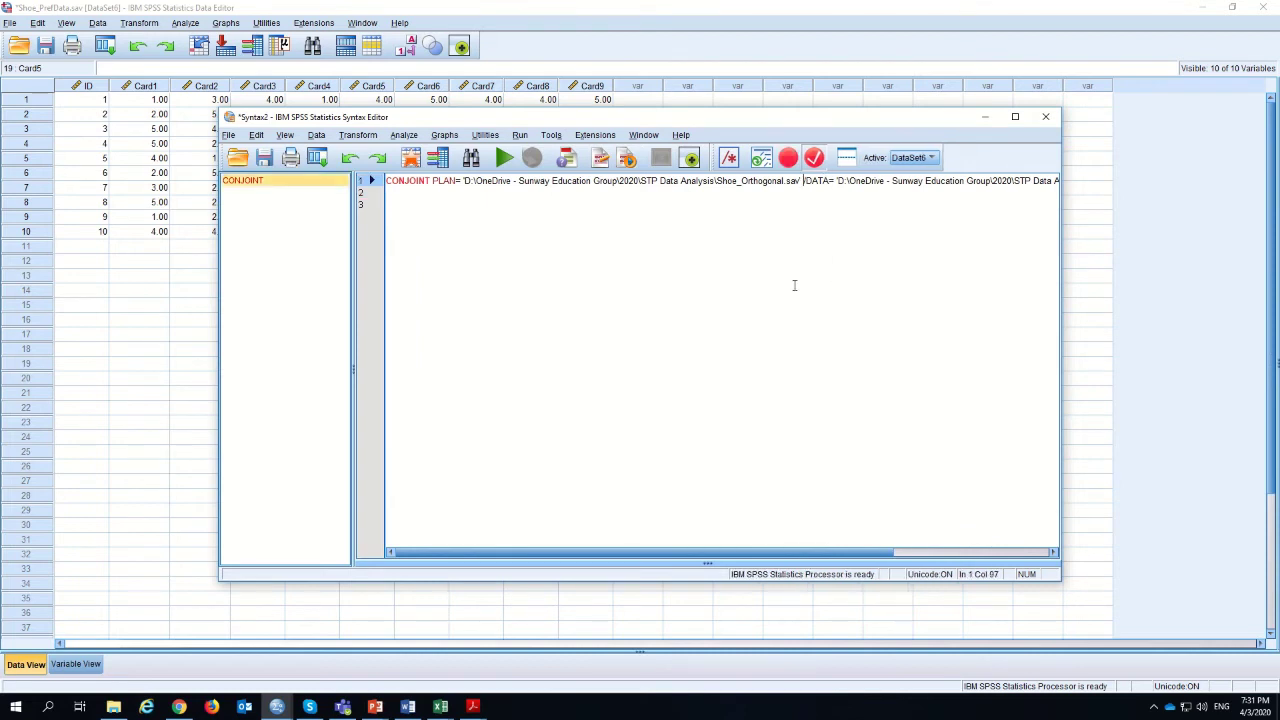
key(Return)
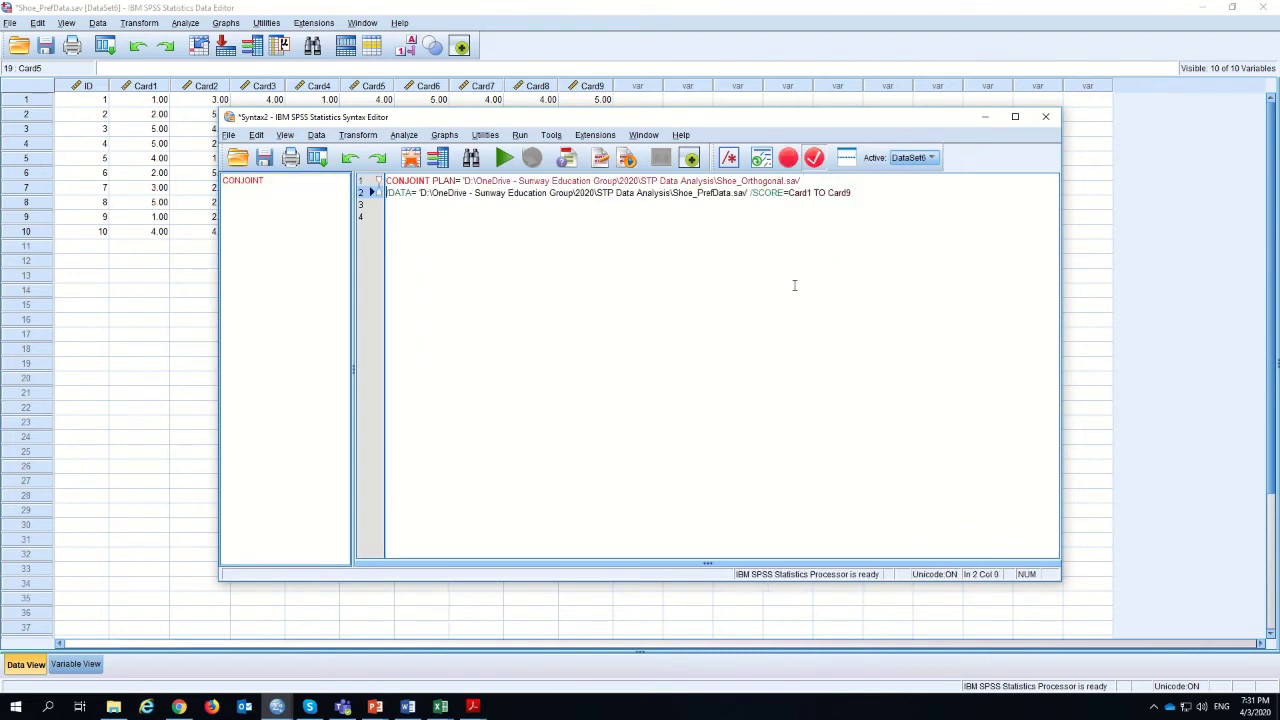
key(Up)
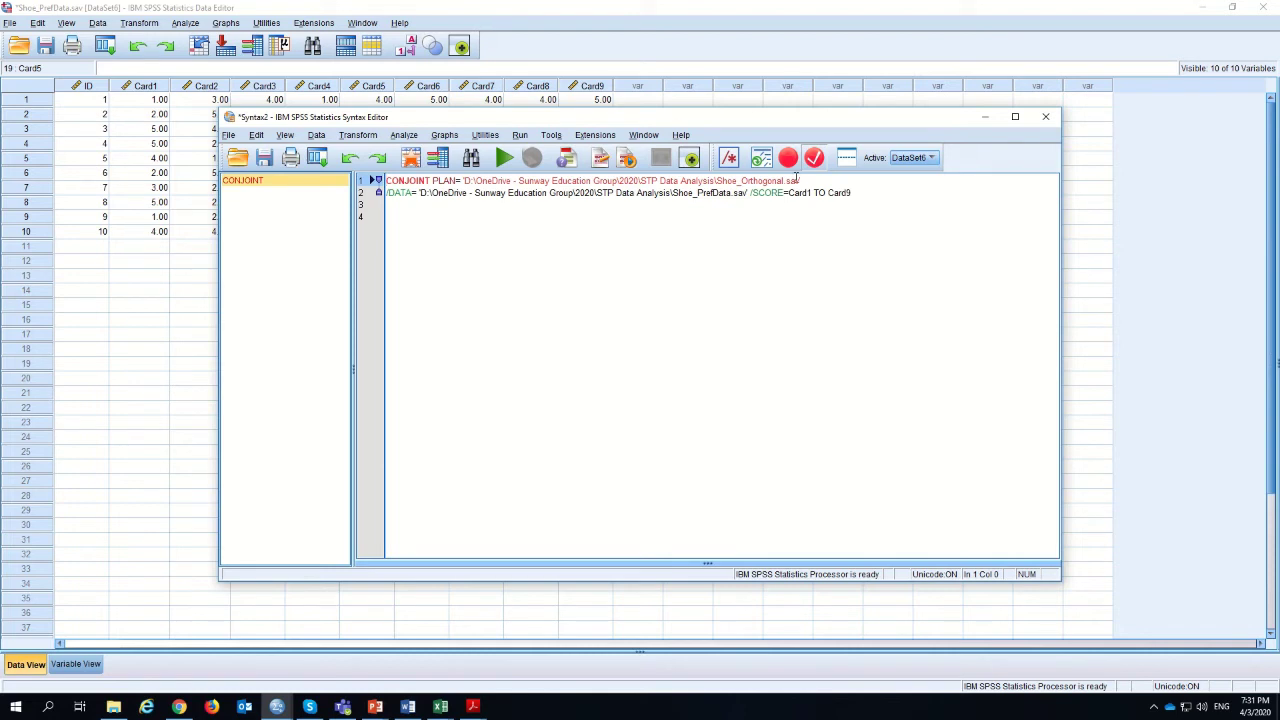
key(End)
text(/)
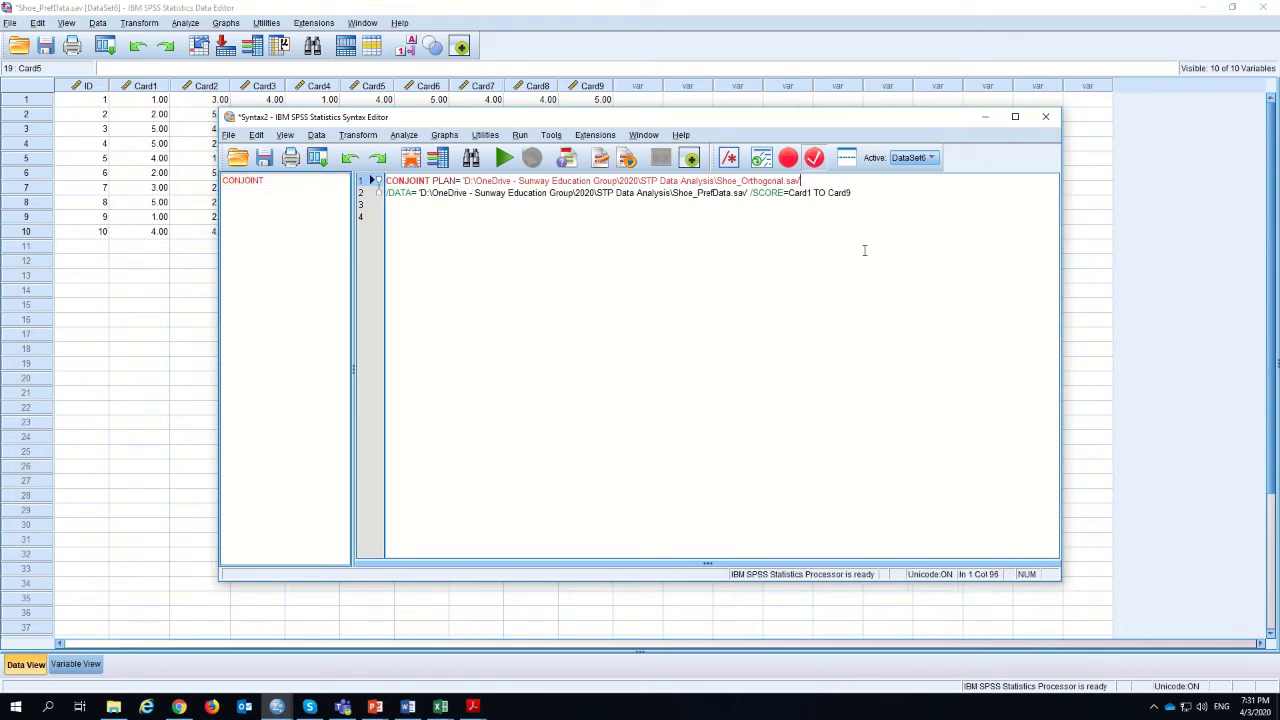
- Run the complete two-line CONJOINT command from the syntax file
click(767, 221)
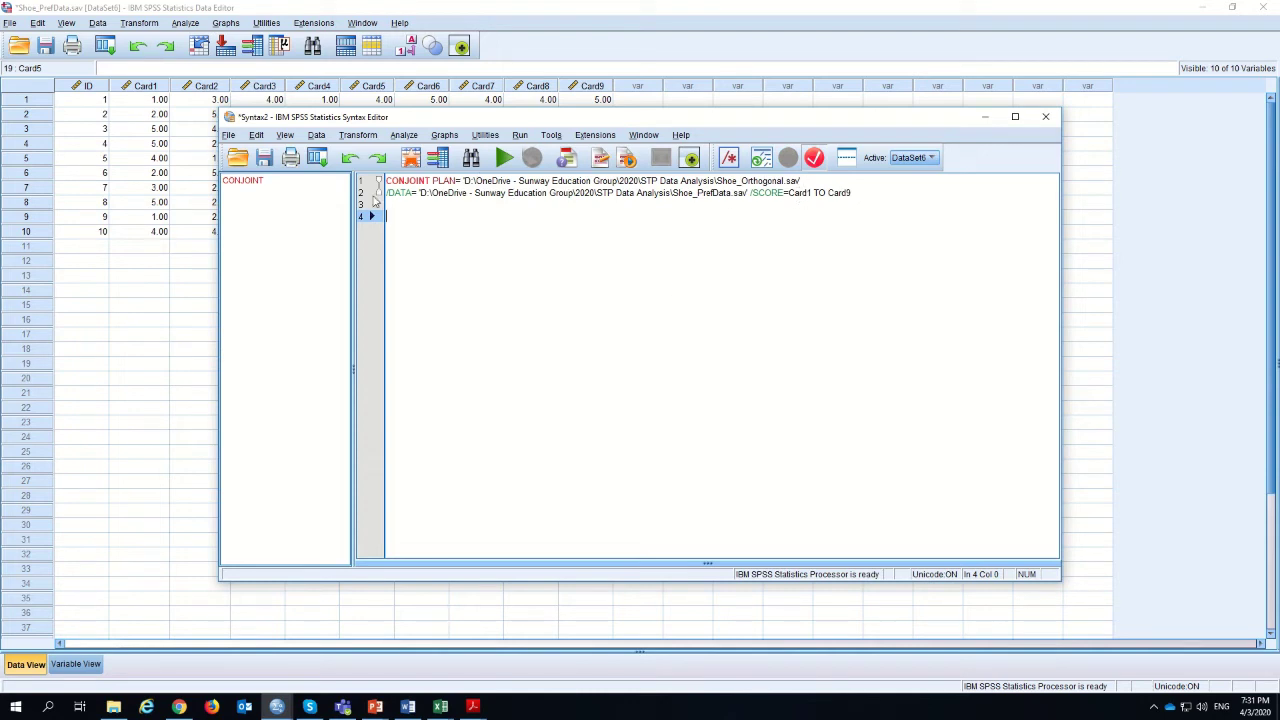
drag(386, 181, 725, 204)
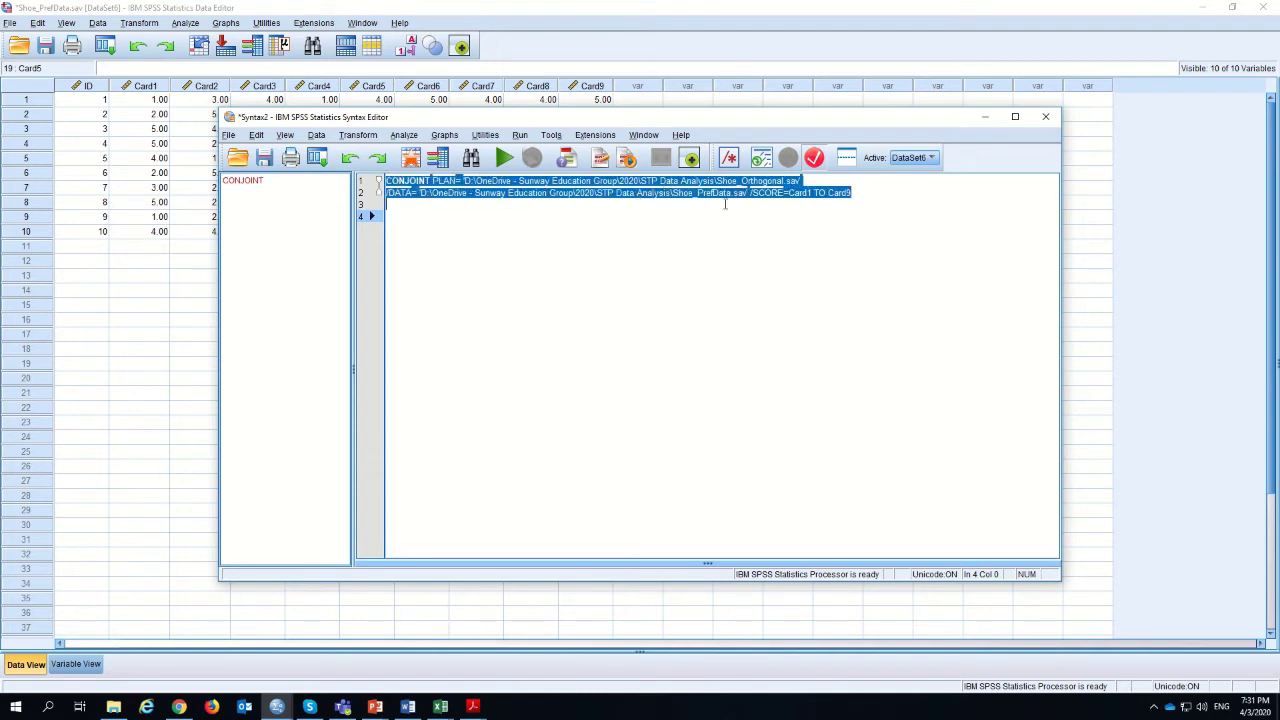
click(504, 162)
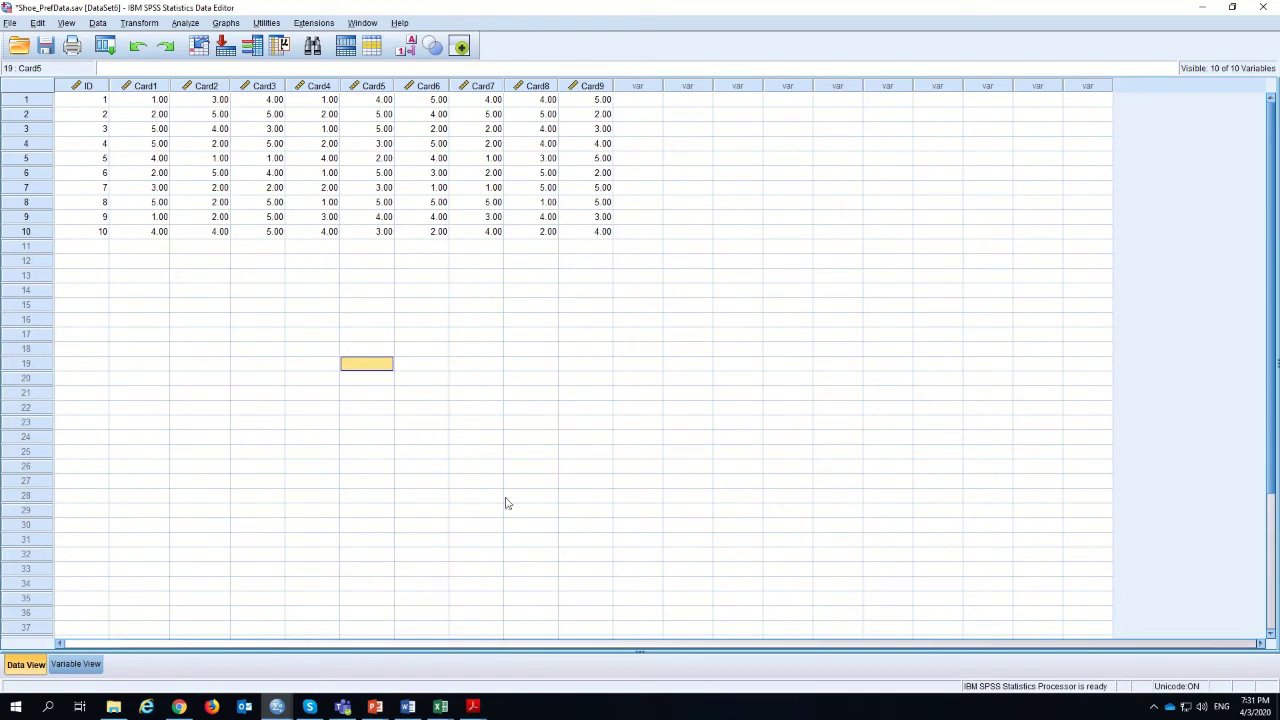
- Examine the new Conjoint Analysis output, covering the Model Description, Utilities, Importance Values and Correlations tables
click(276, 707)
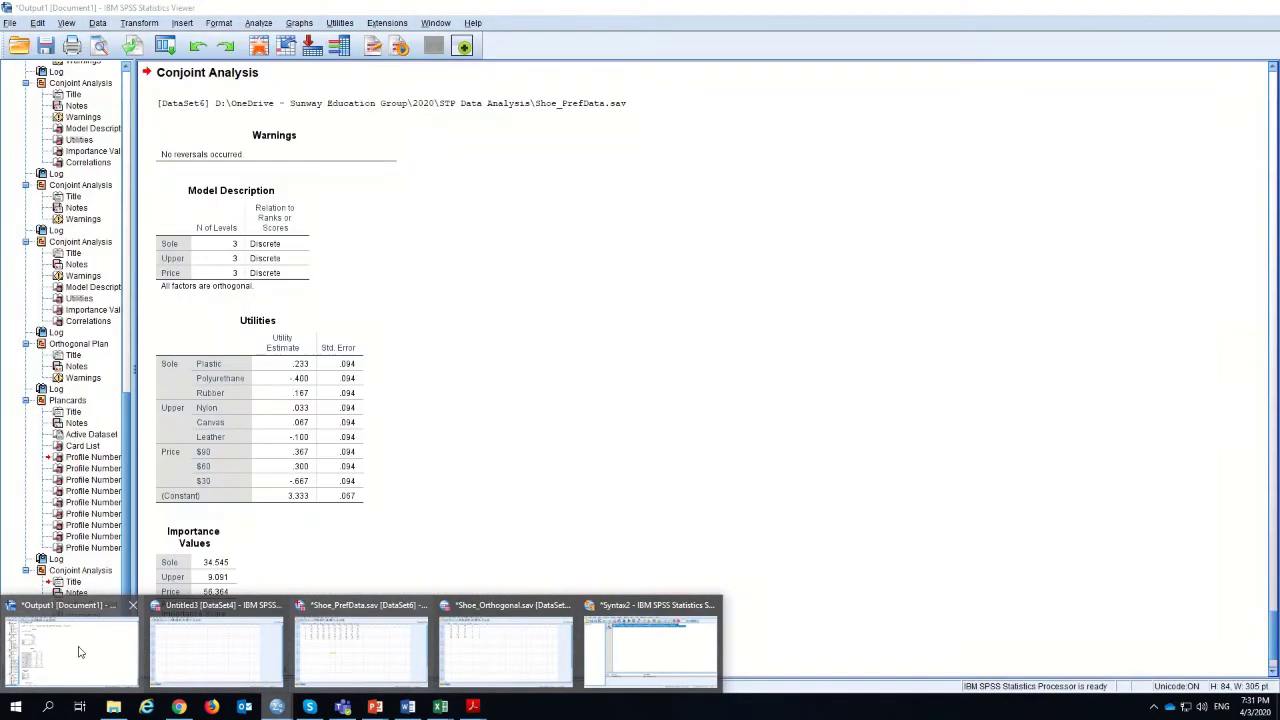
click(77, 651)
scroll(627, 296, down, 2)
scroll(624, 307, up, 2)
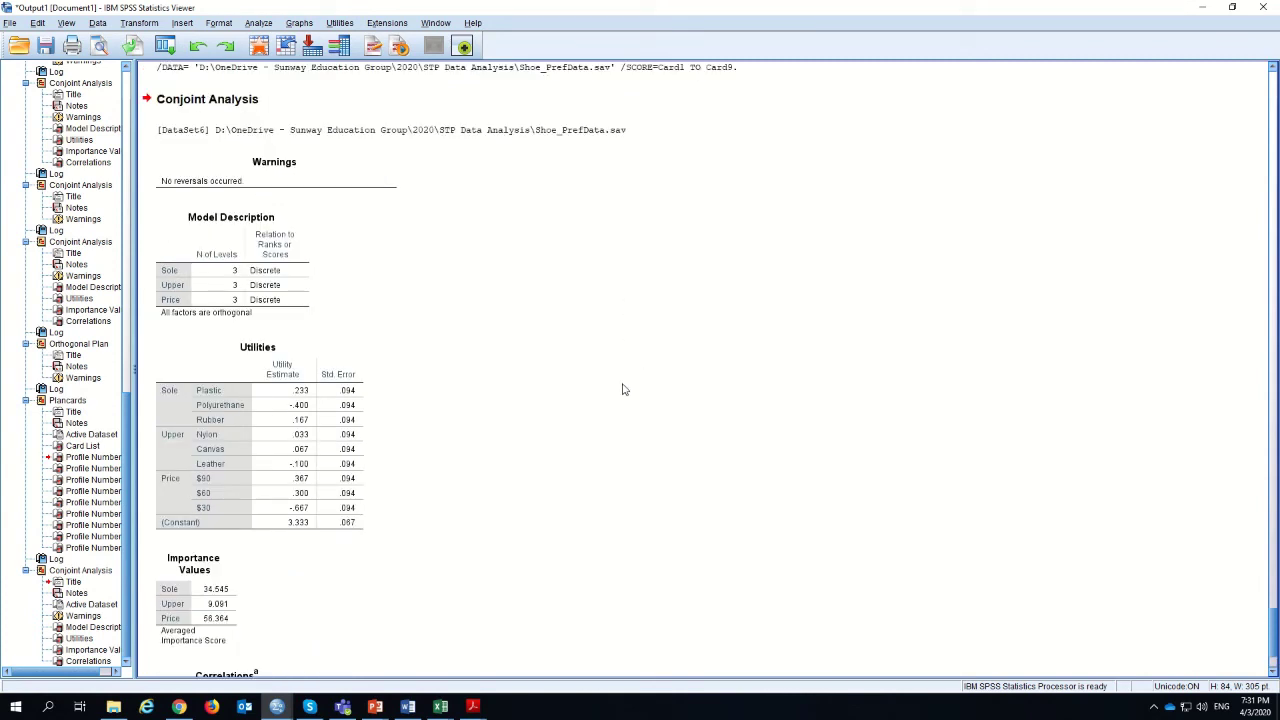
scroll(610, 385, down, 2)
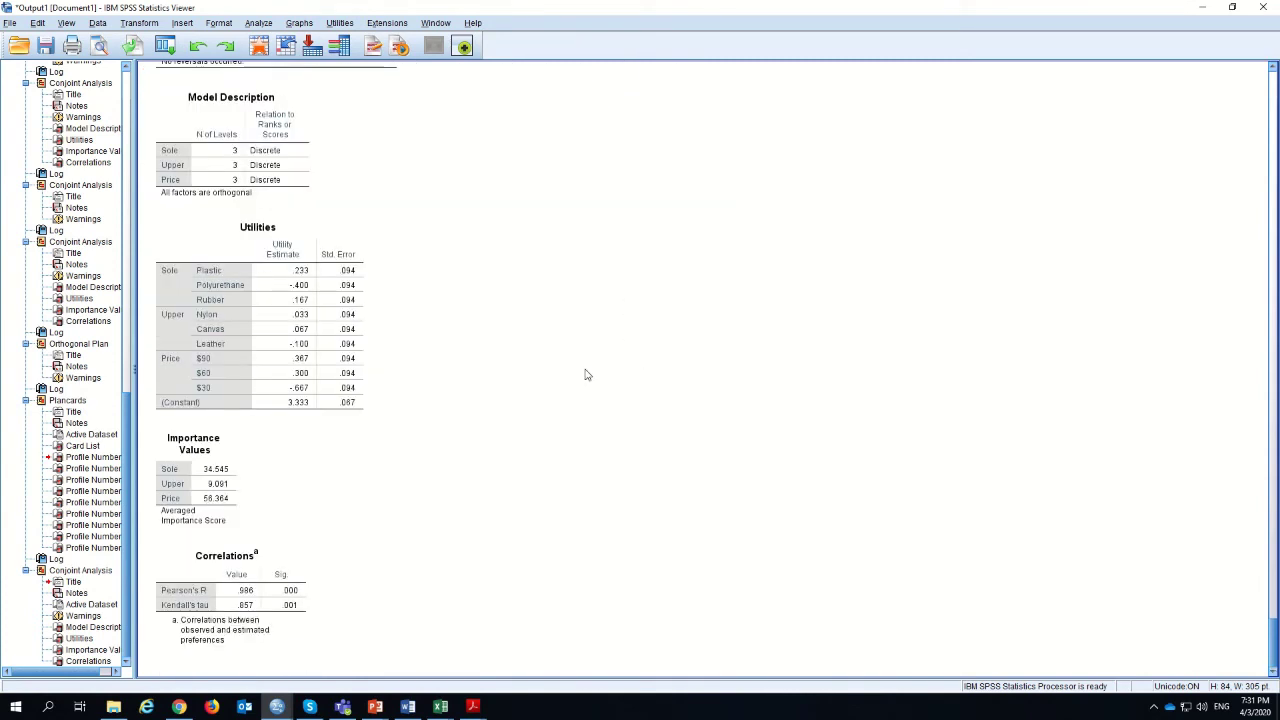
scroll(587, 374, up, 1)
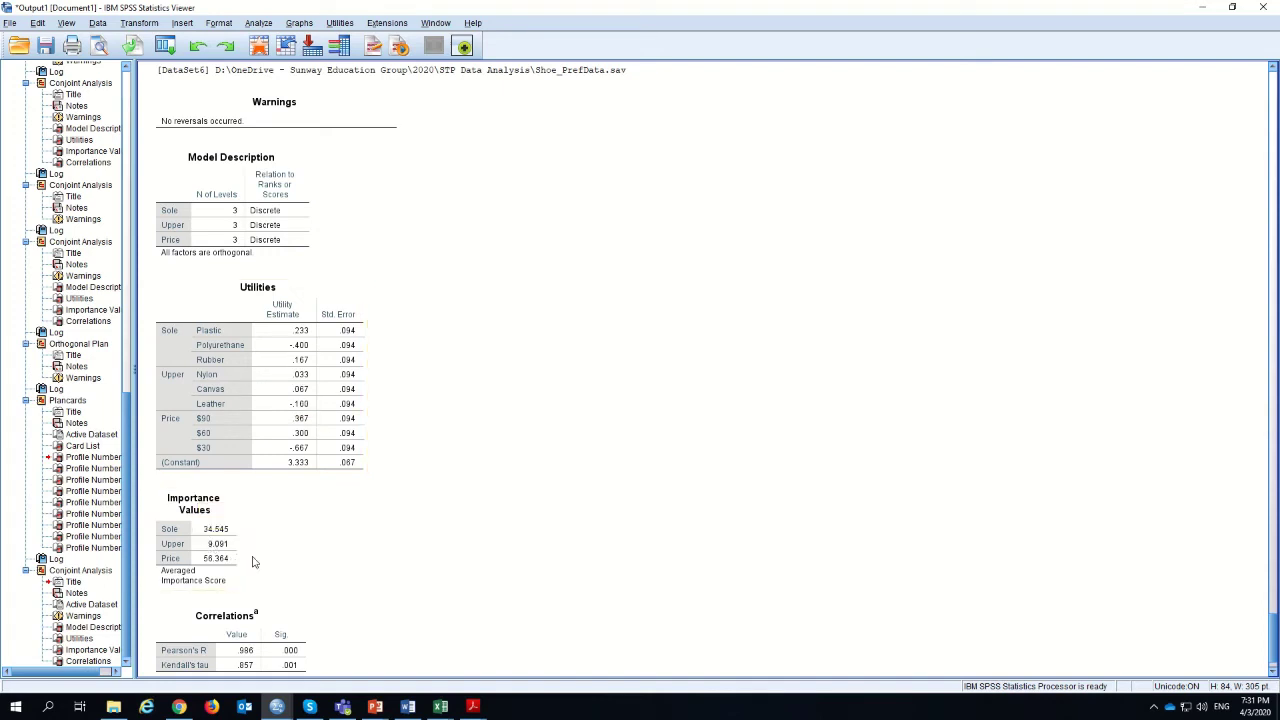
scroll(262, 572, down, 1)
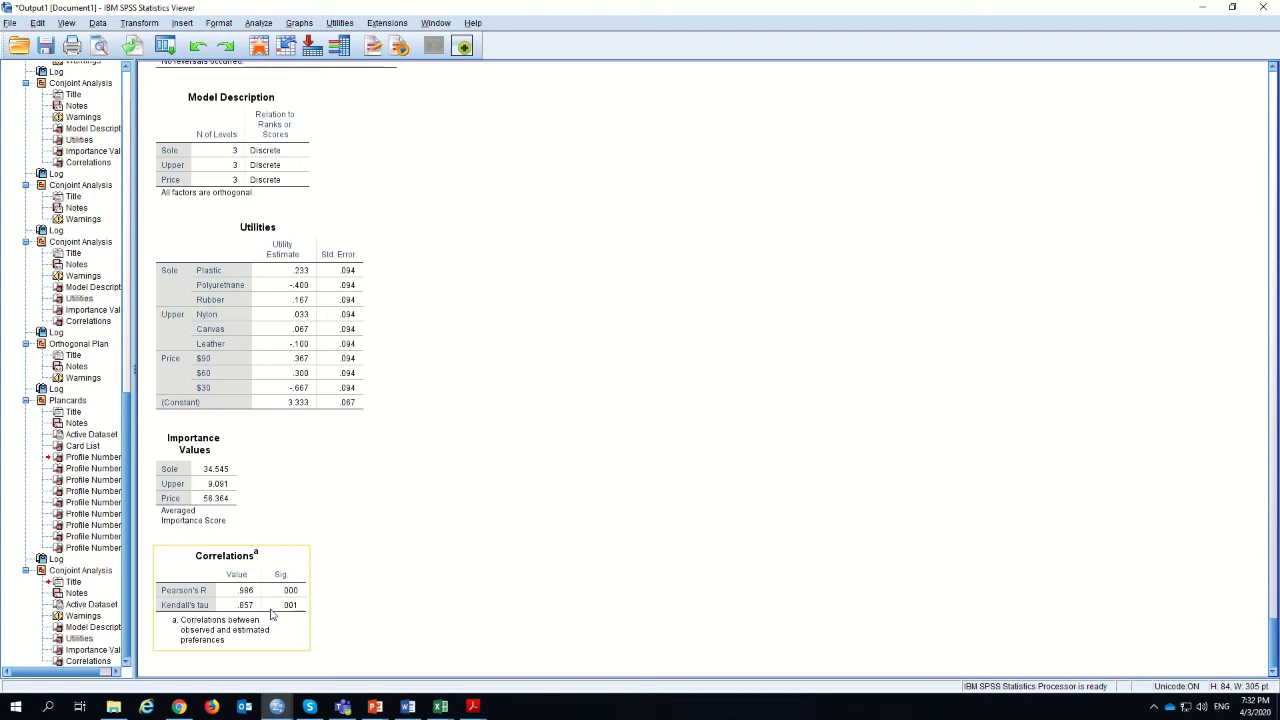
- Copy the Utilities table from the output and paste it at cell A2 of Sheet1 in the Conjoint_Analysis Excel workbook
right_click(282, 384)
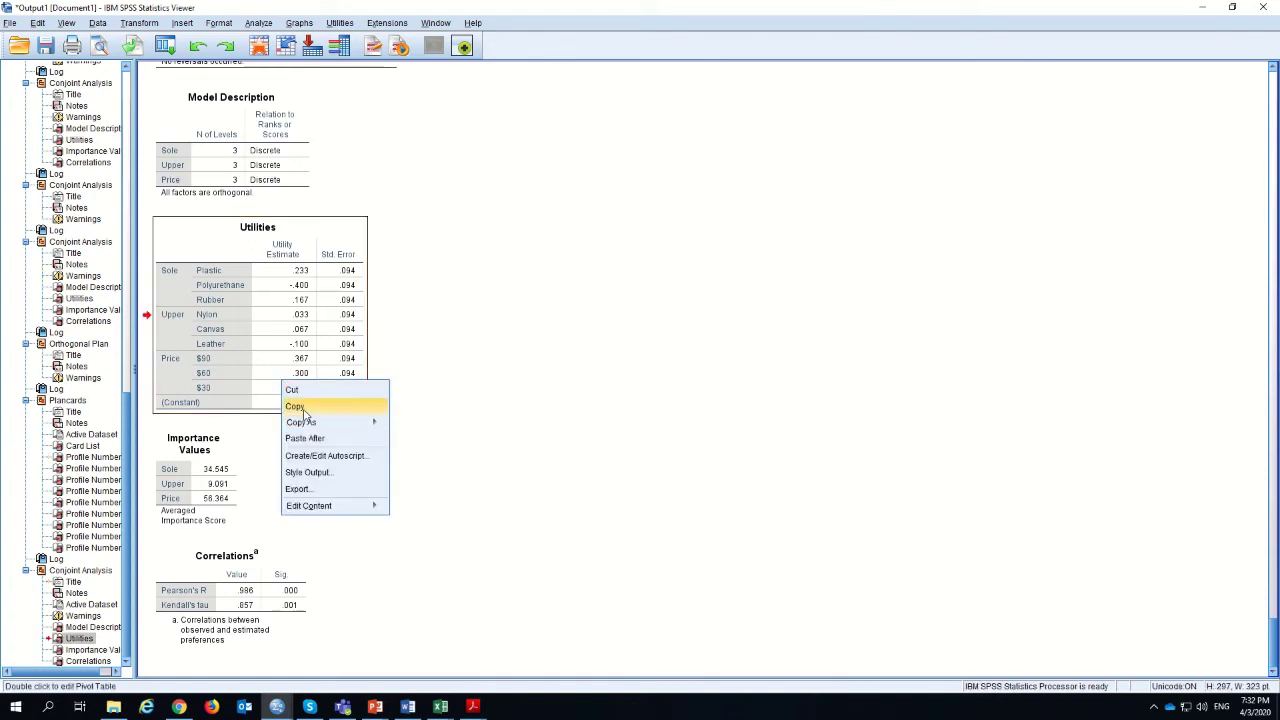
click(295, 406)
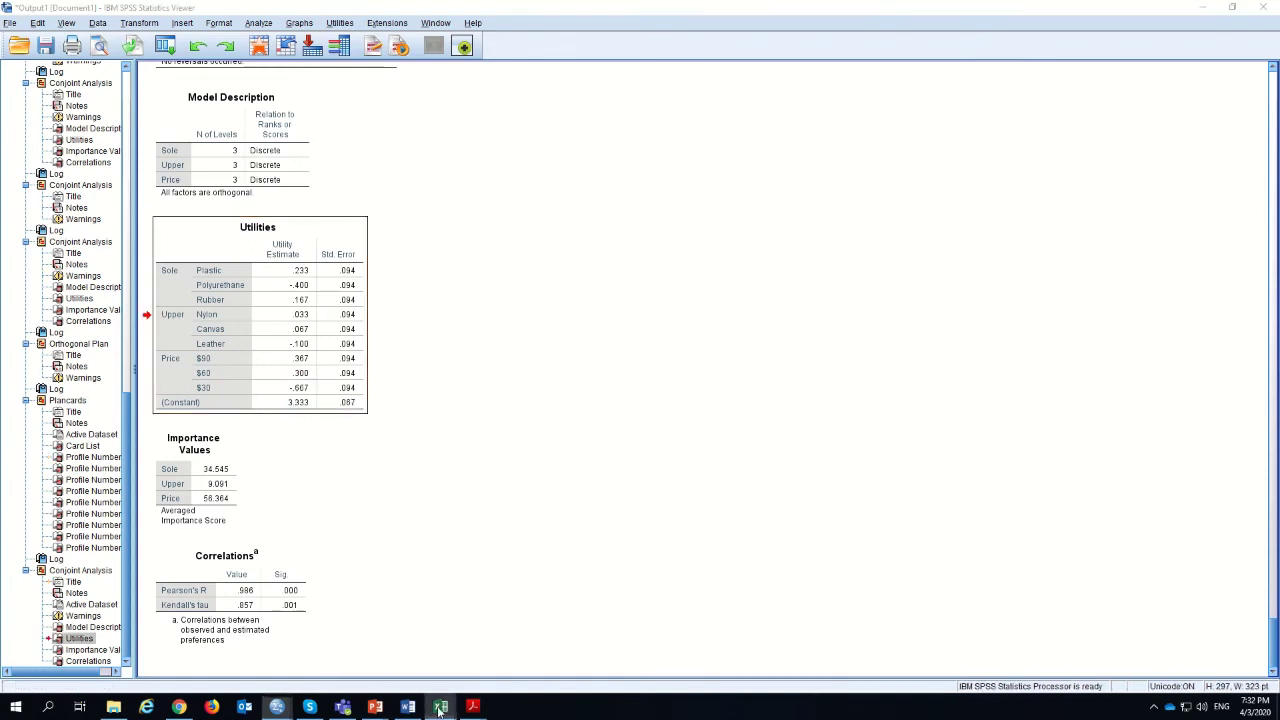
click(441, 706)
click(460, 663)
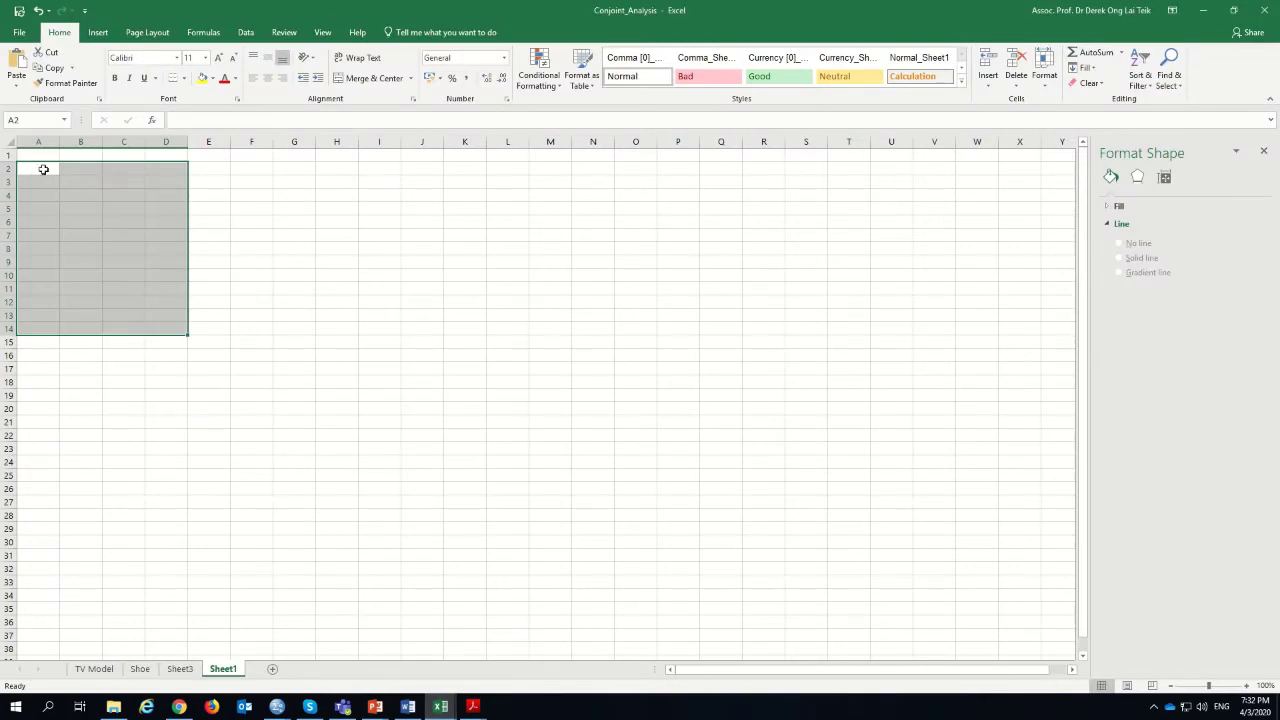
right_click(43, 170)
click(88, 231)
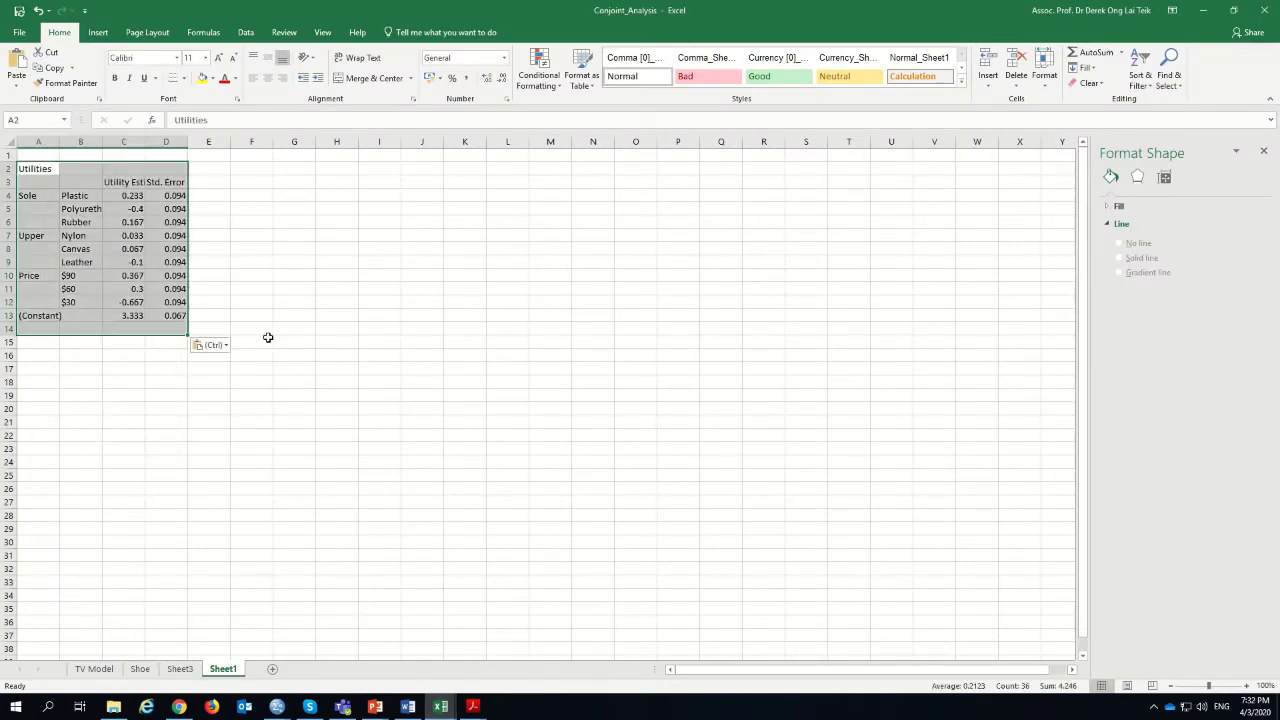
- Select the Sole level names together with their utility estimates, cells B4:C6
click(78, 222)
drag(70, 196, 126, 221)
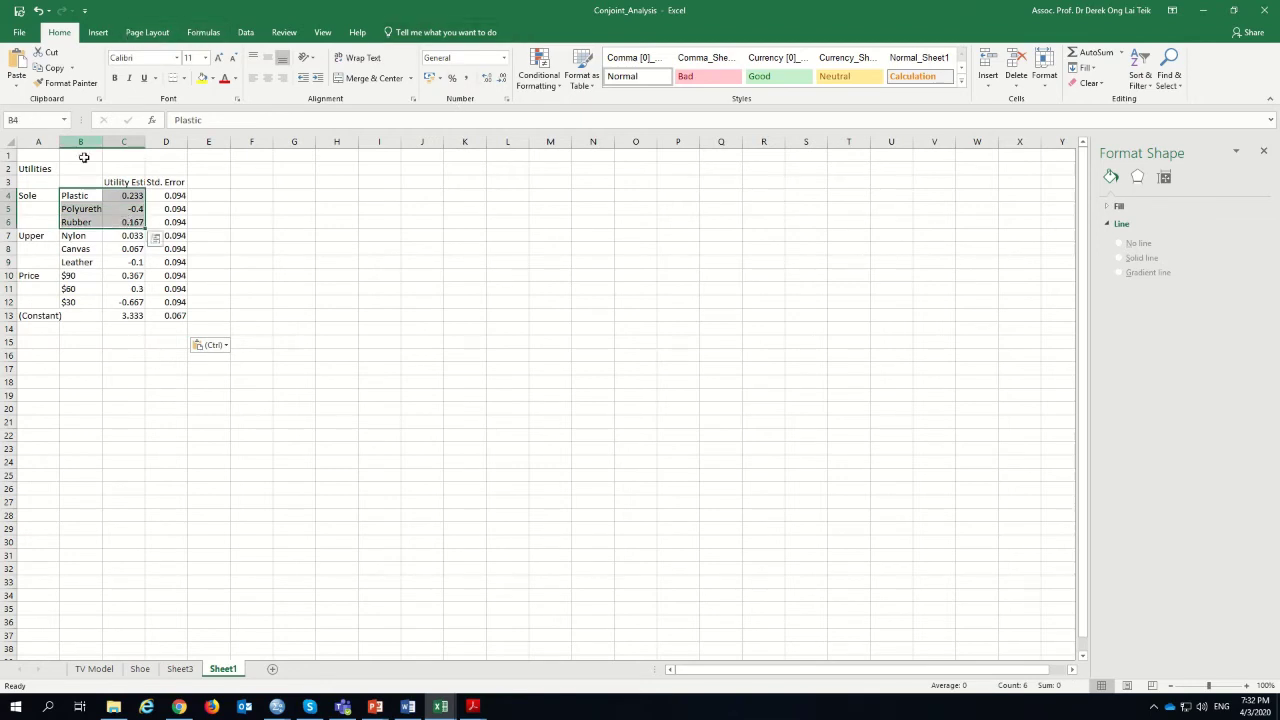
click(147, 32)
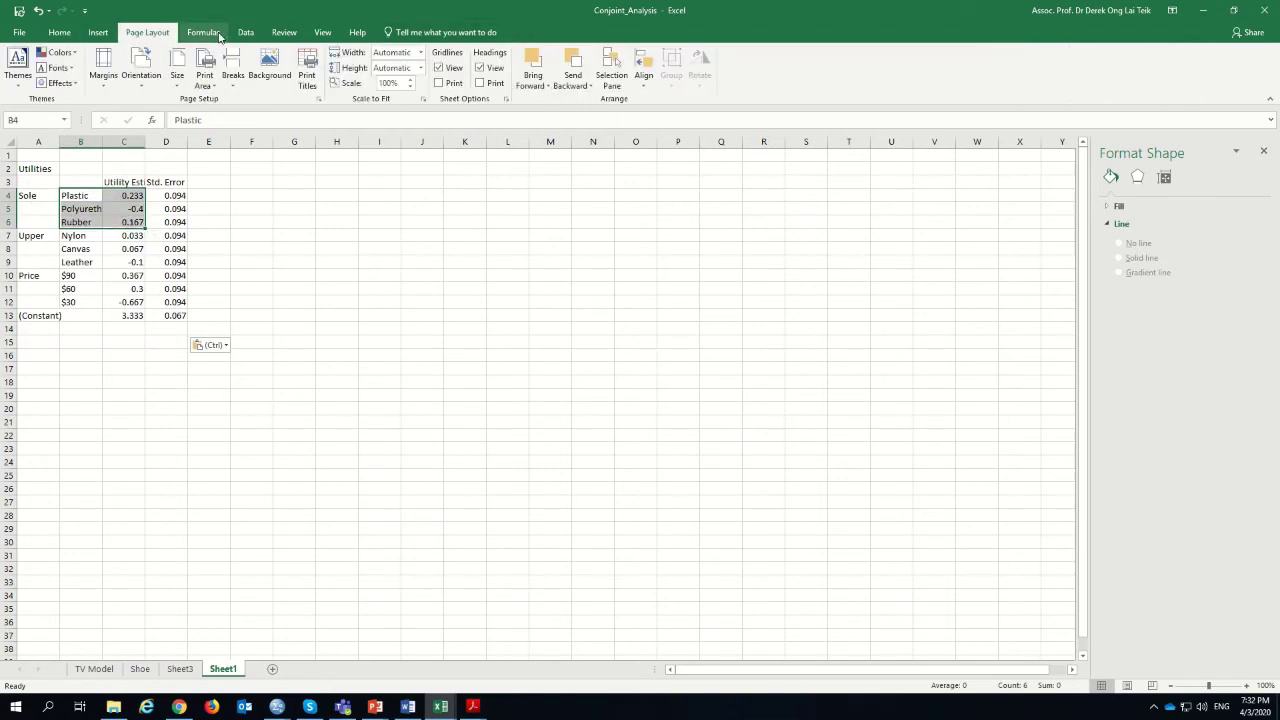
click(98, 32)
click(471, 70)
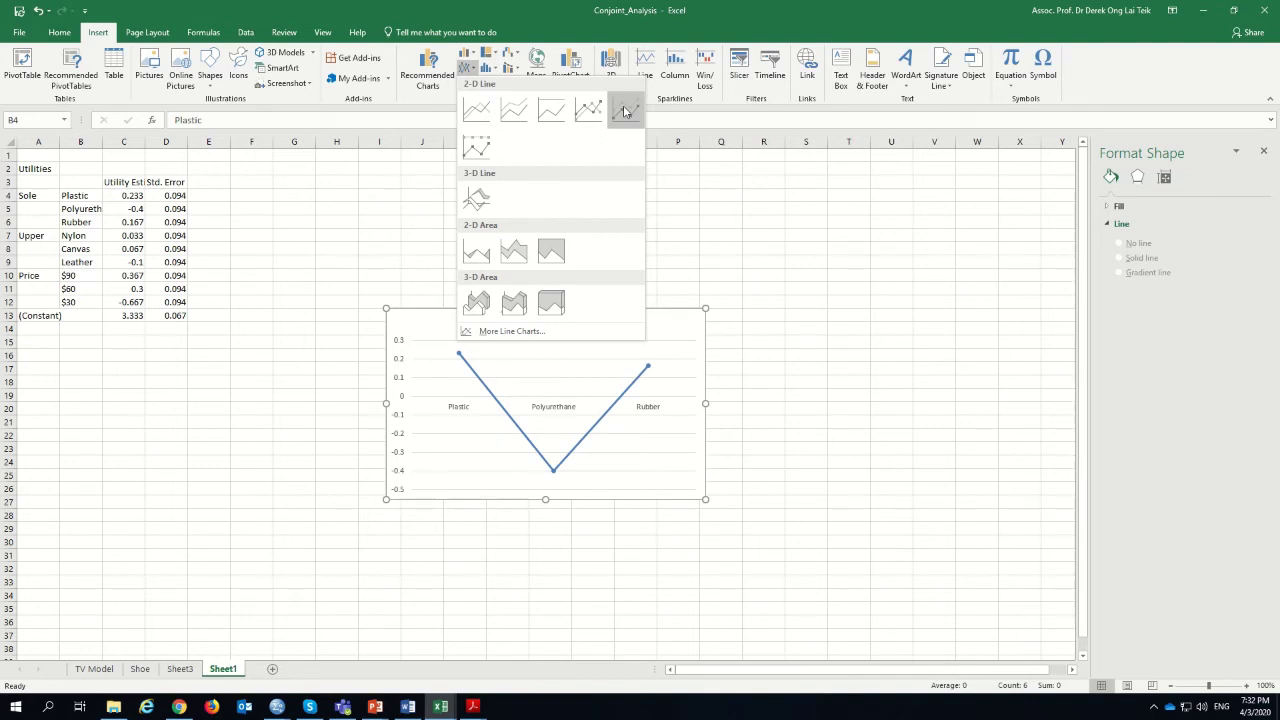
click(624, 111)
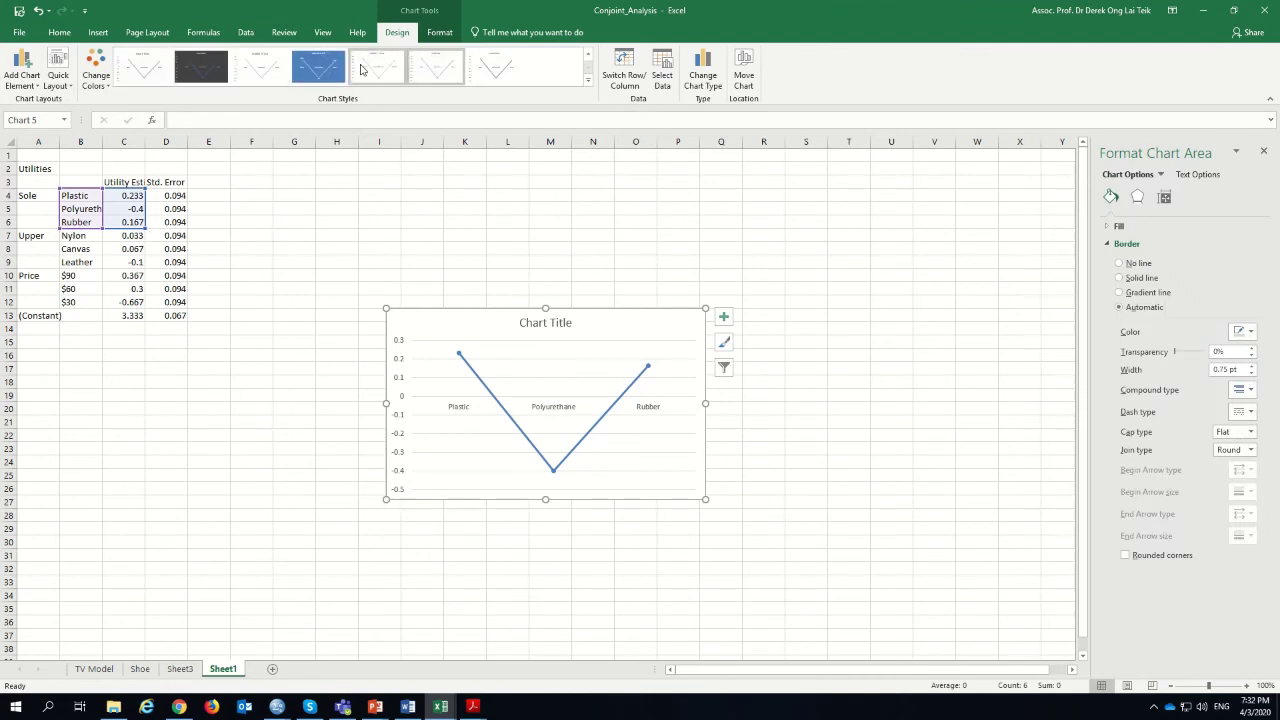
click(588, 79)
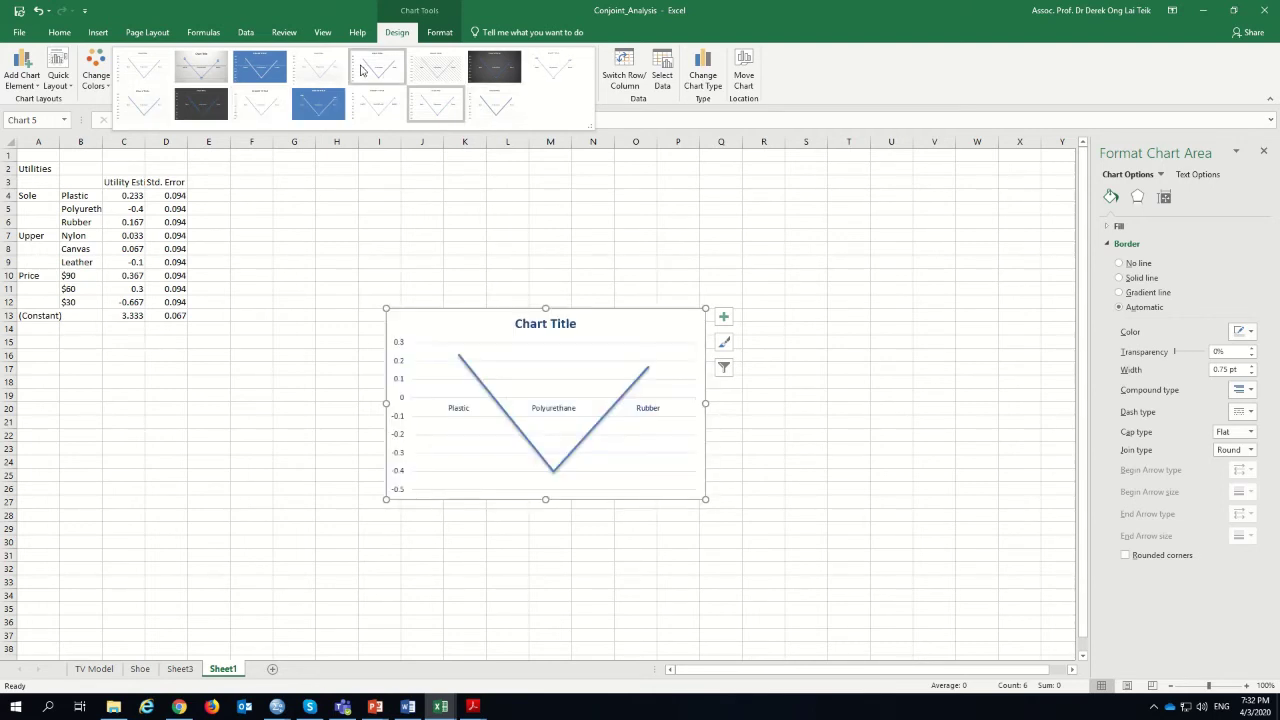
click(447, 400)
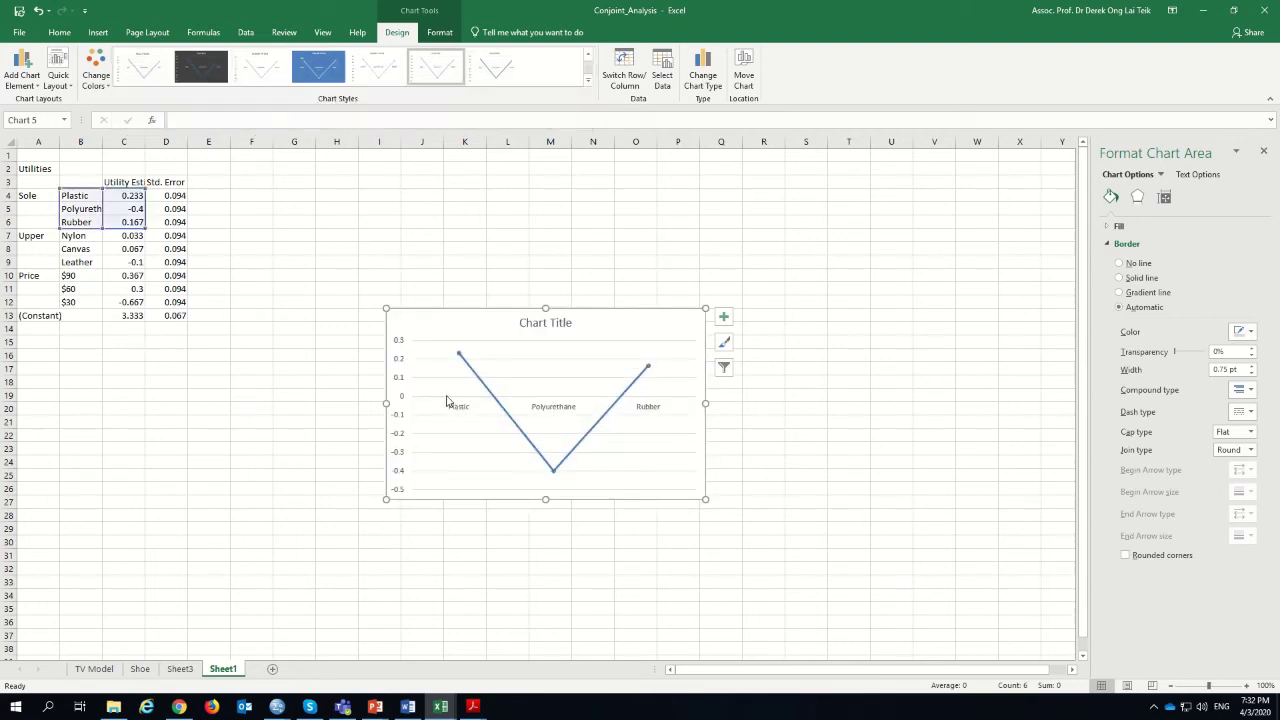
key(Delete)
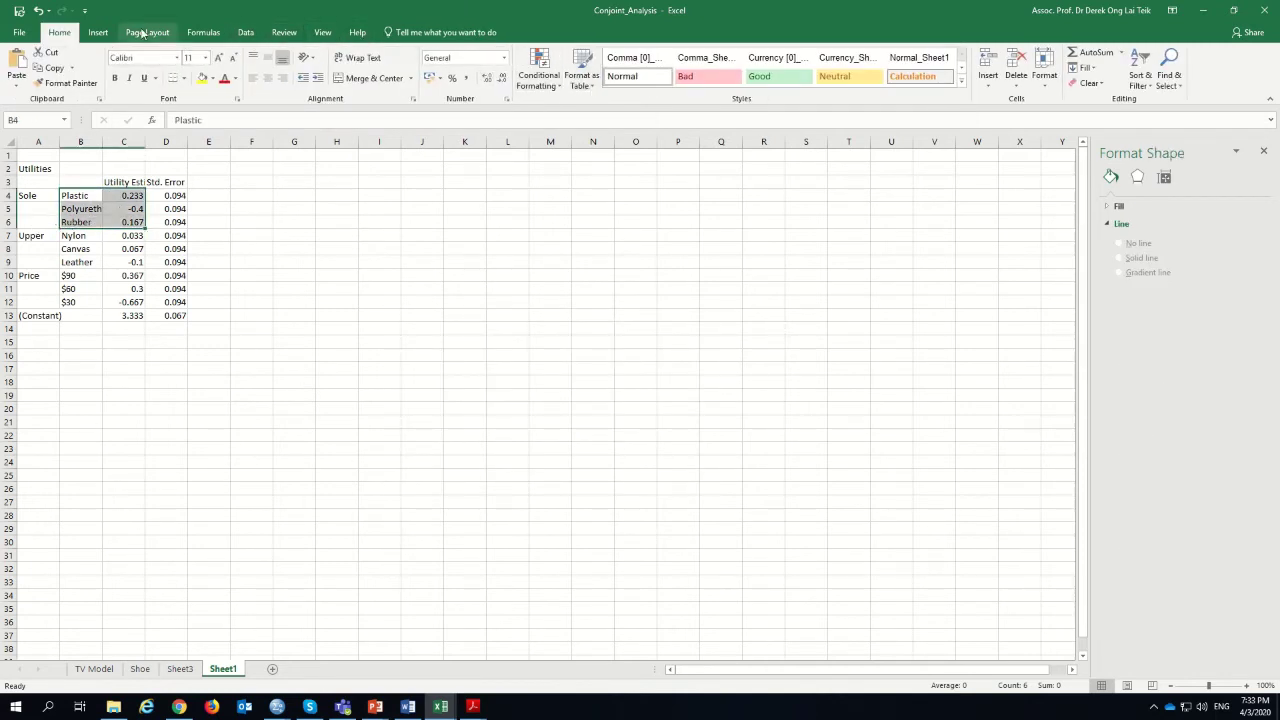
- Insert a stacked line chart with markers for the Sole utilities and apply the chart style with data labels and no value axis
click(98, 32)
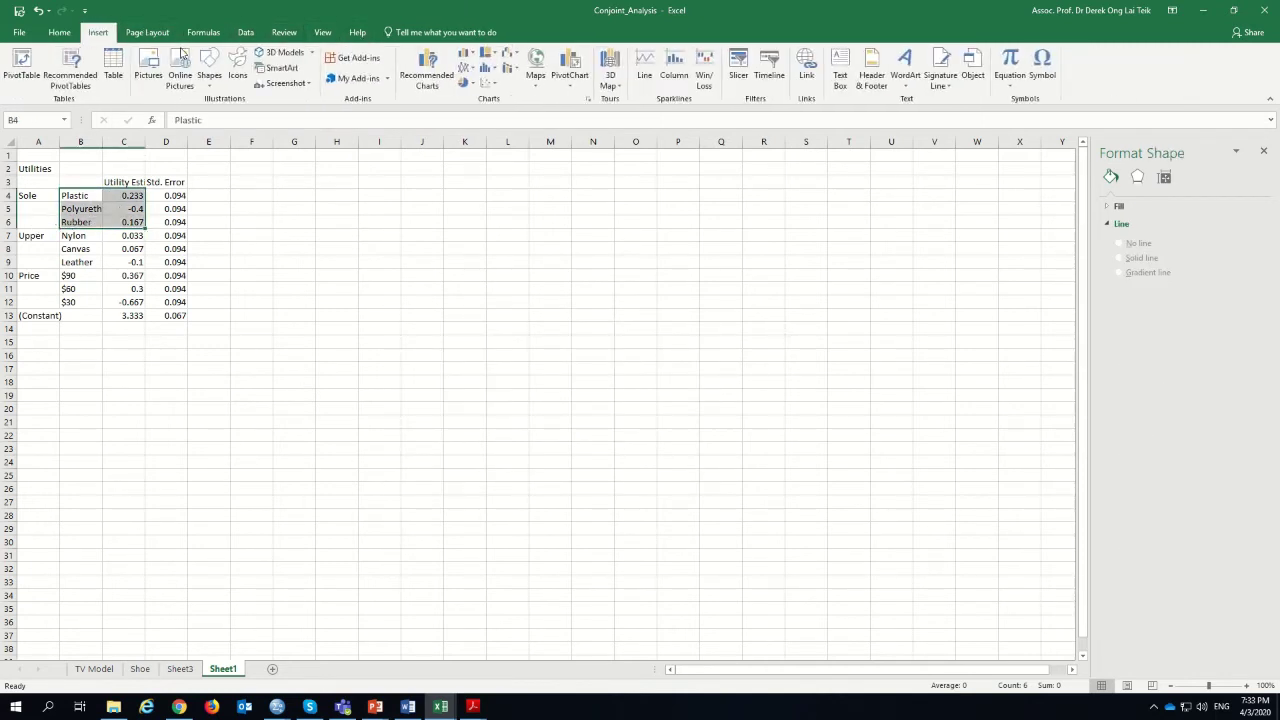
click(466, 68)
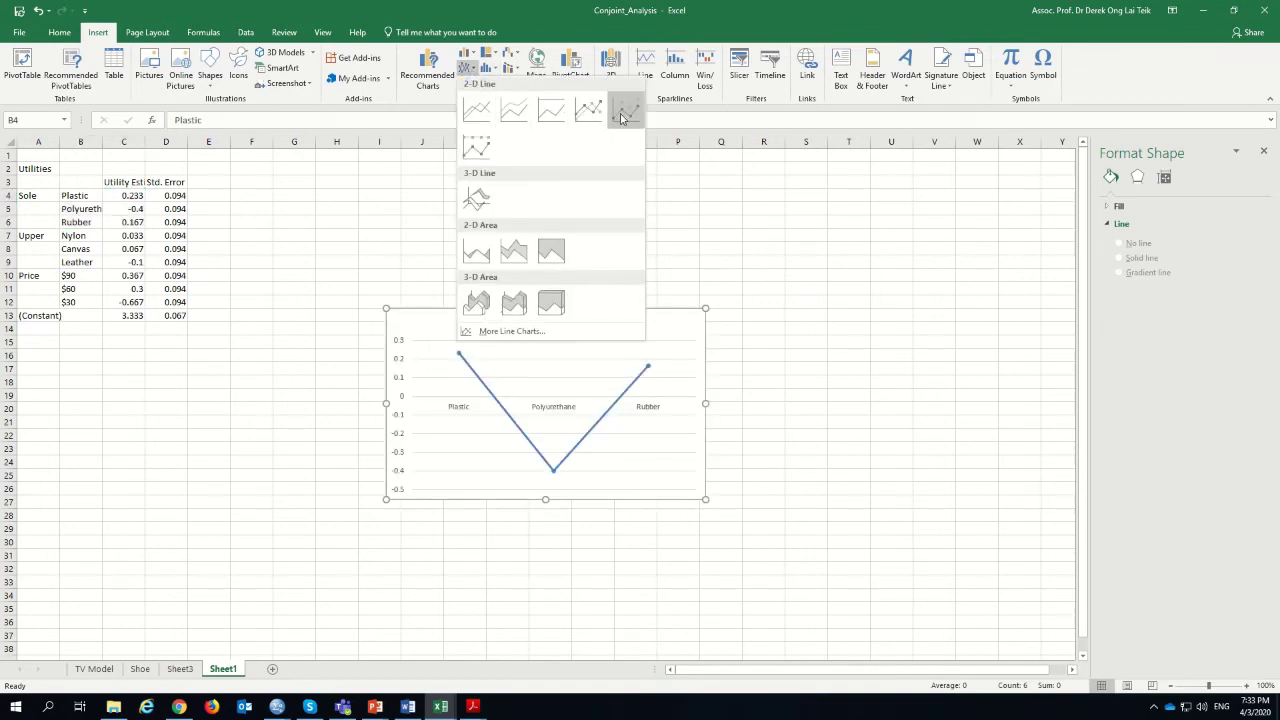
click(620, 120)
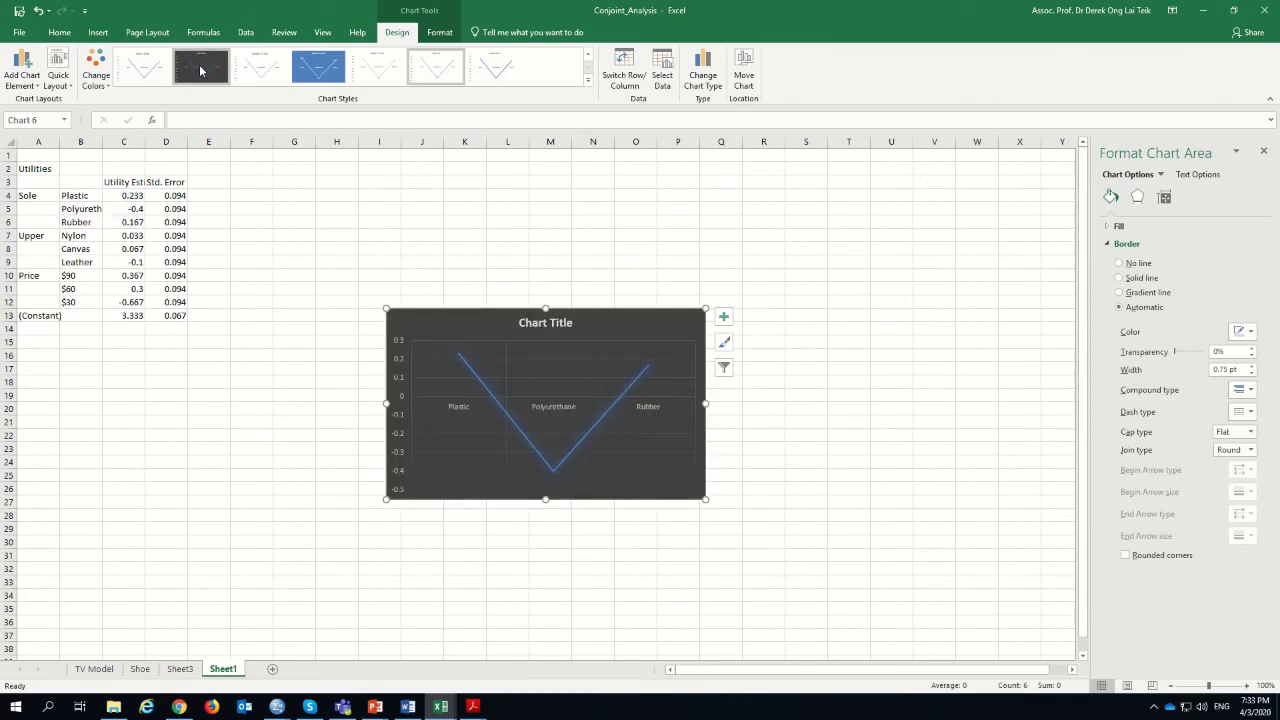
click(588, 80)
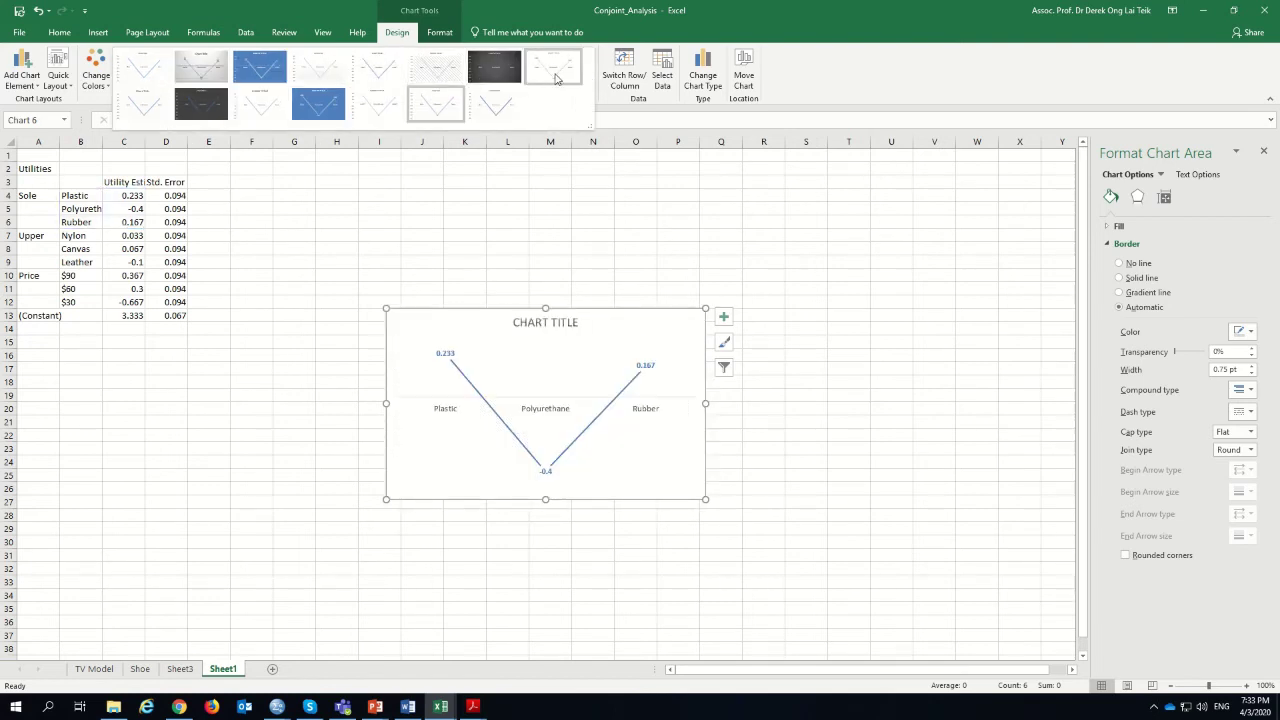
click(566, 79)
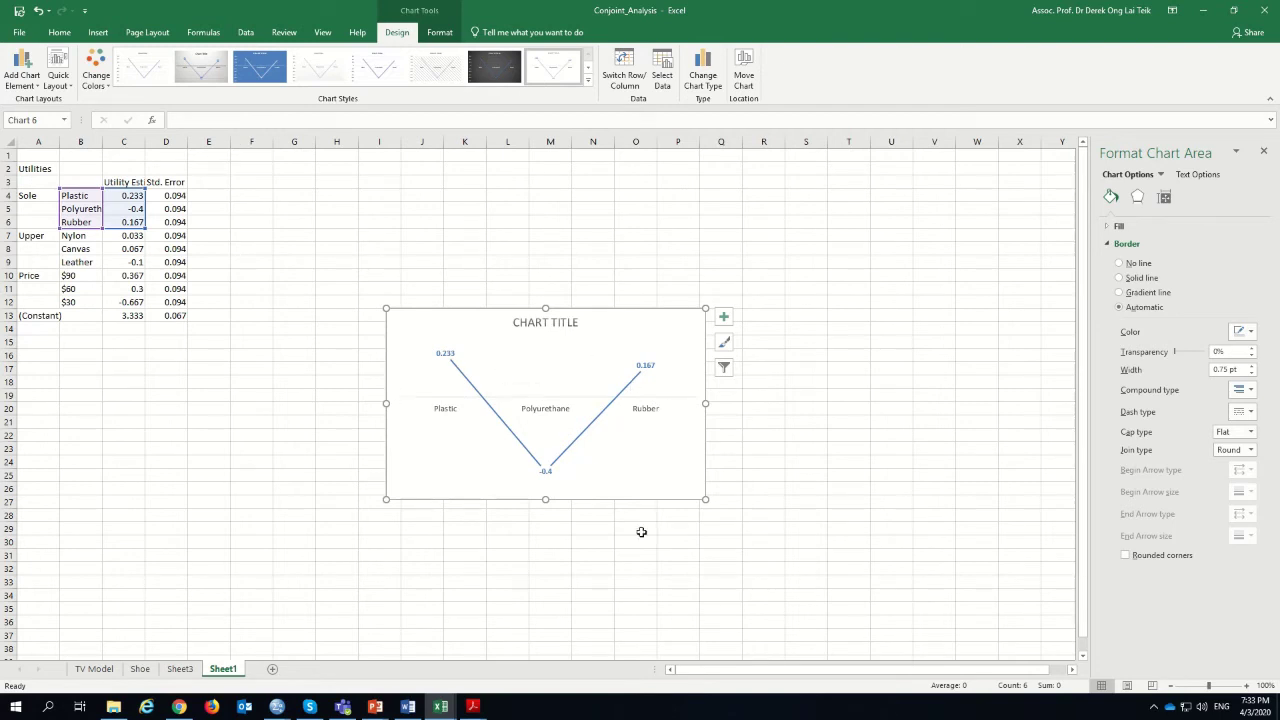
- Replace the placeholder title of the Sole utilities chart with SOLE
click(553, 322)
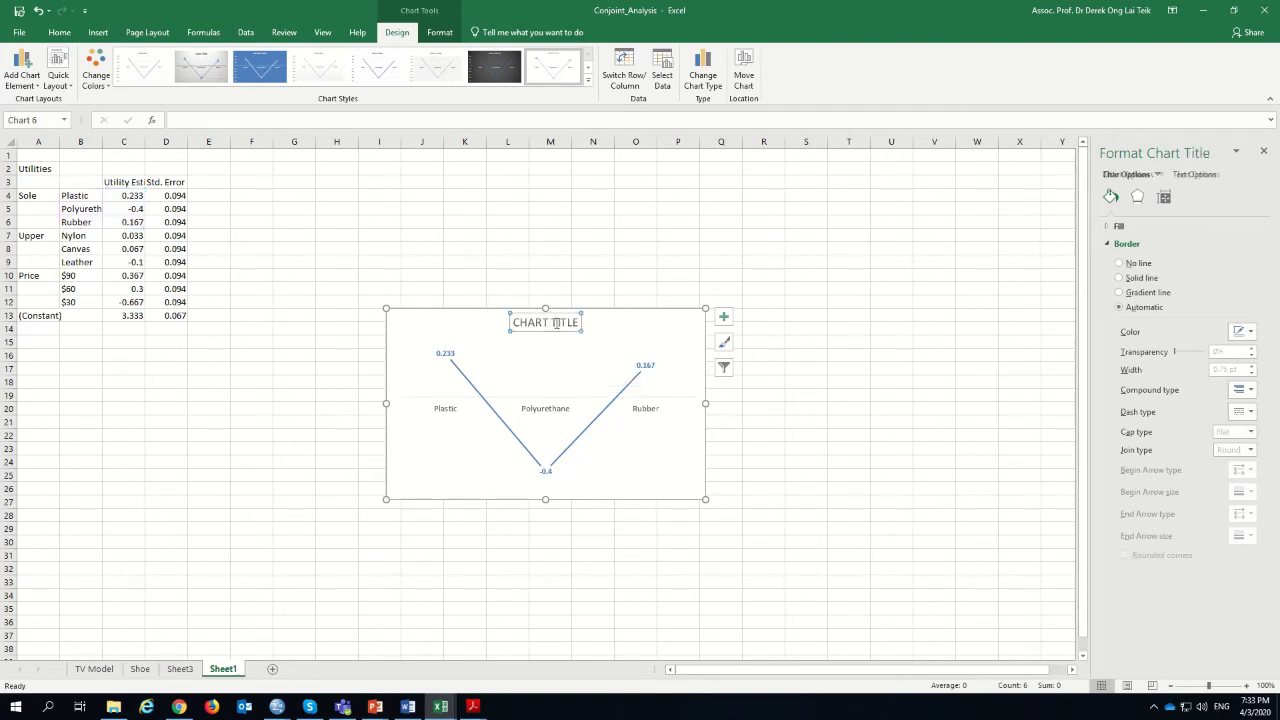
drag(515, 322, 580, 322)
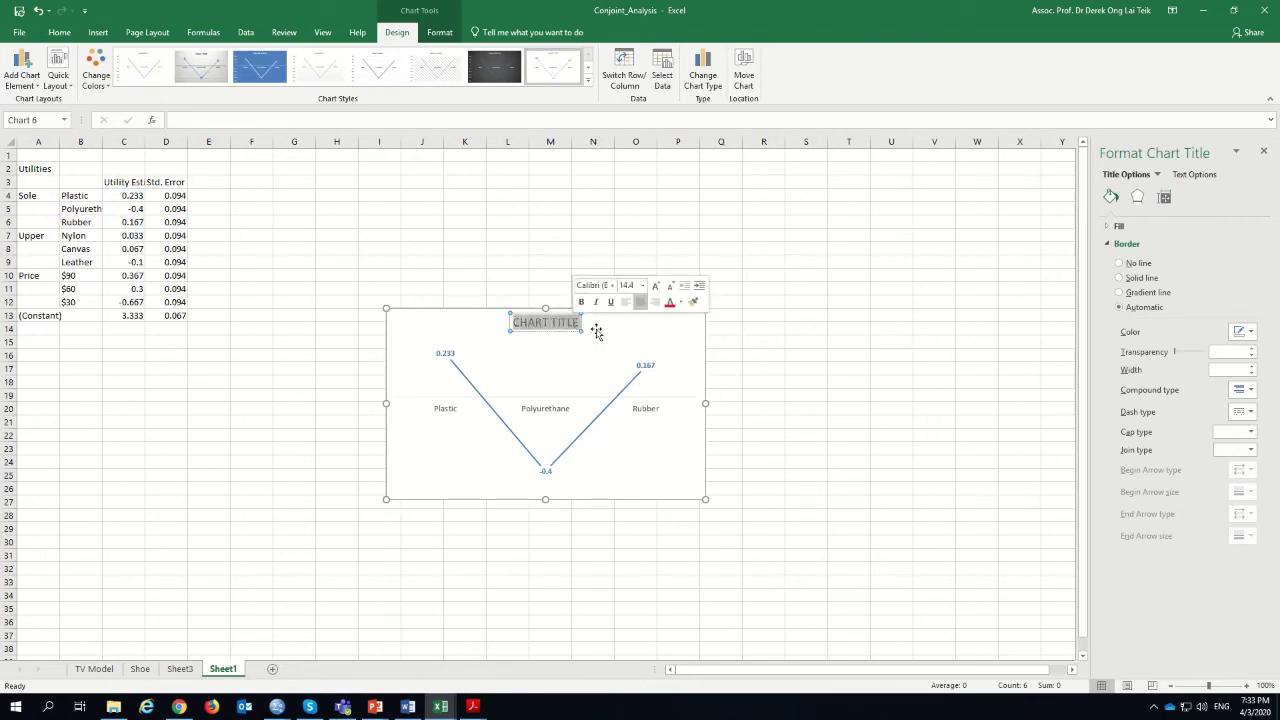
text(SoLE)
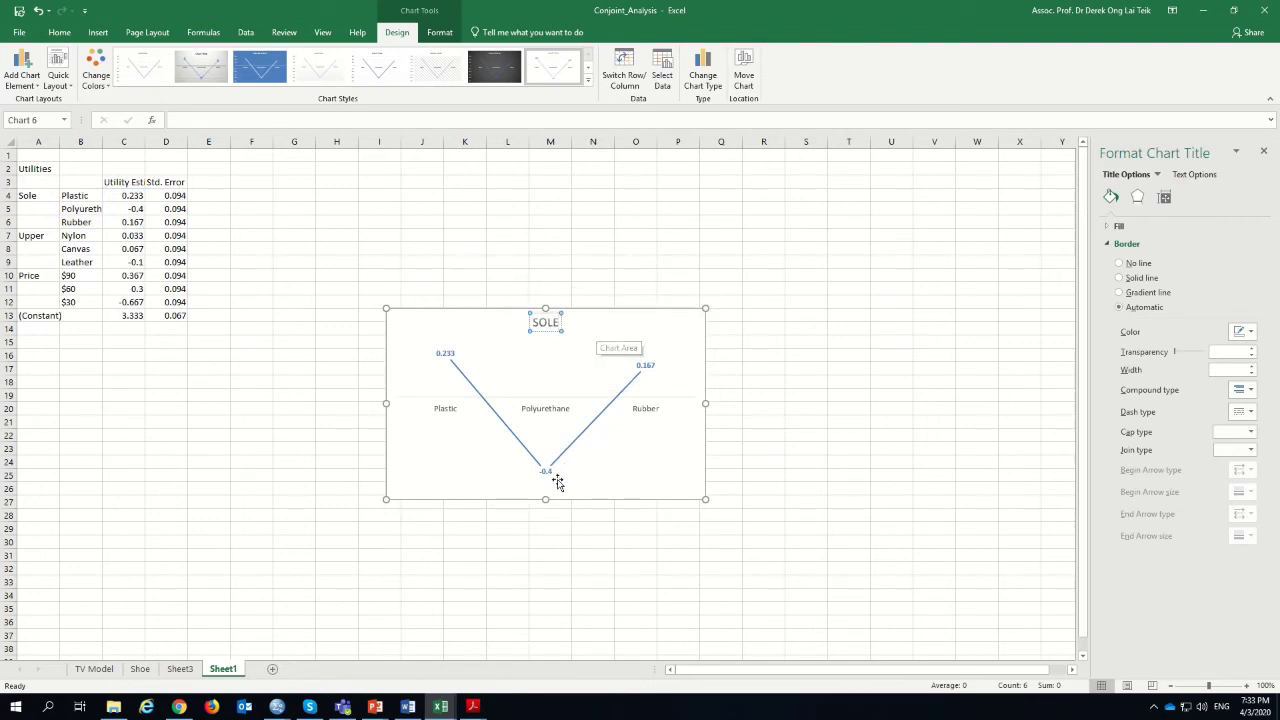
- Insert a stacked line chart with markers from the Upper levels and their utility estimates in B7:C9
click(76, 246)
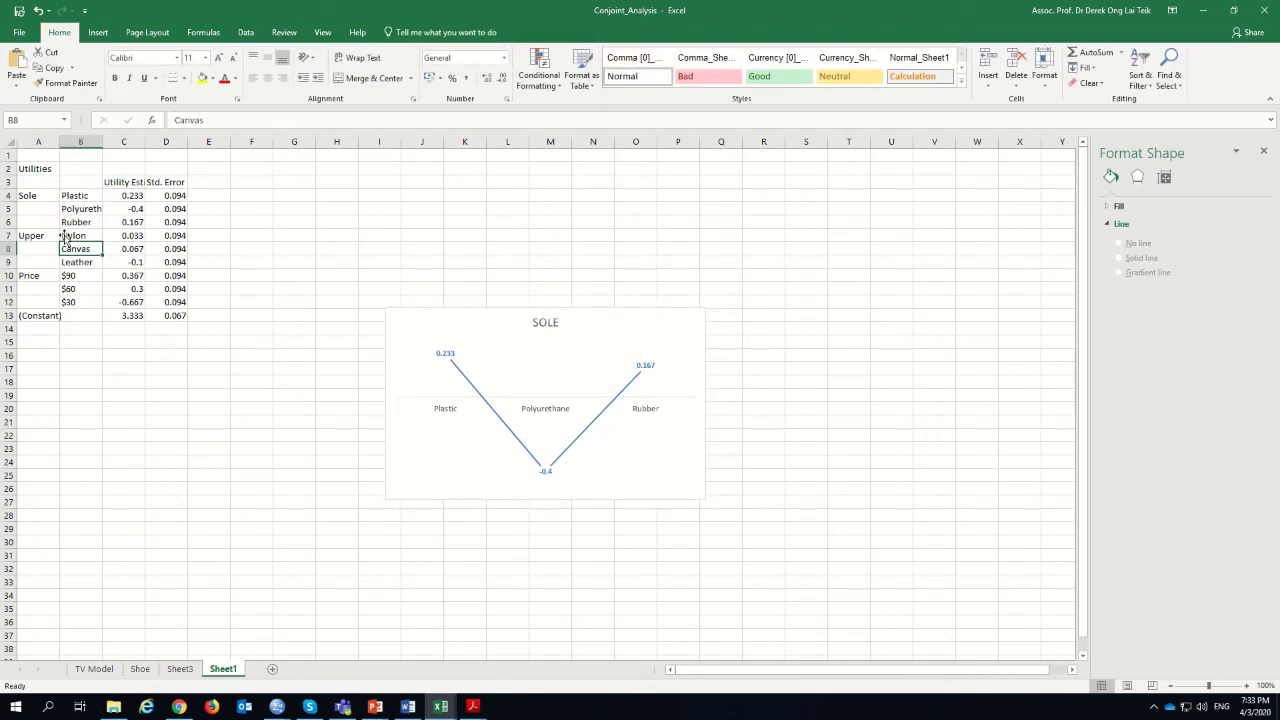
drag(76, 238, 120, 264)
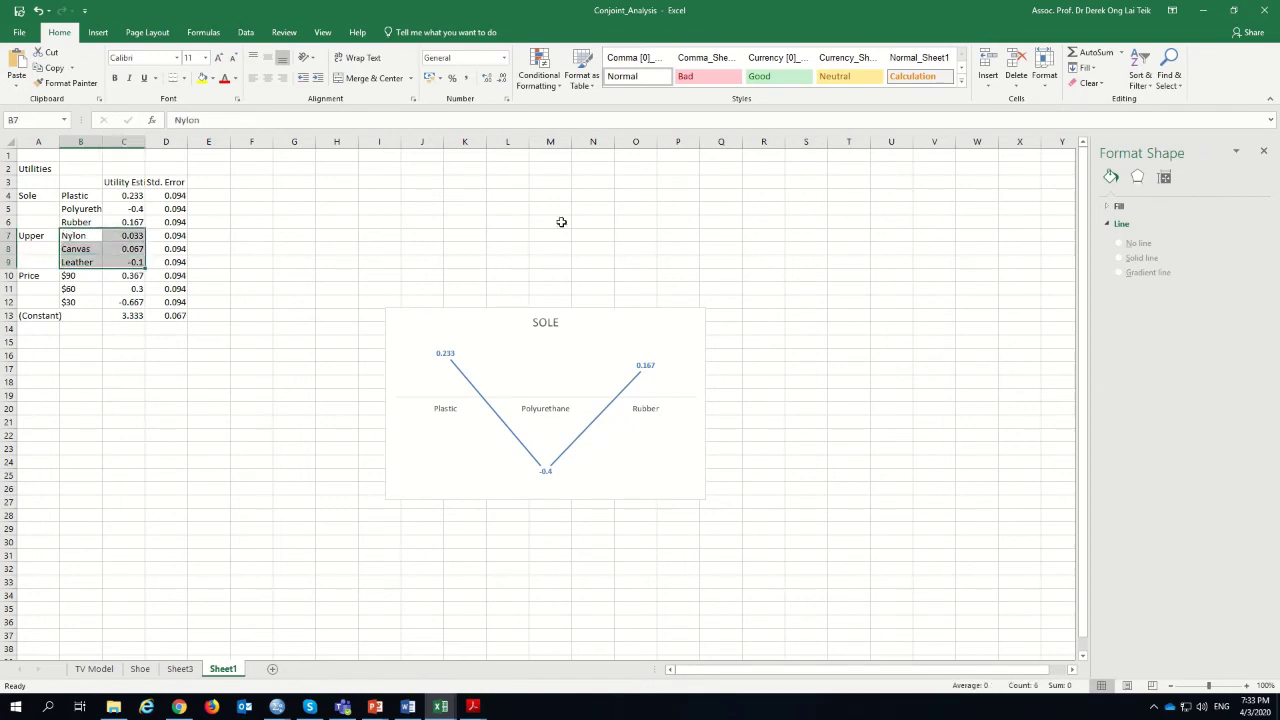
click(147, 32)
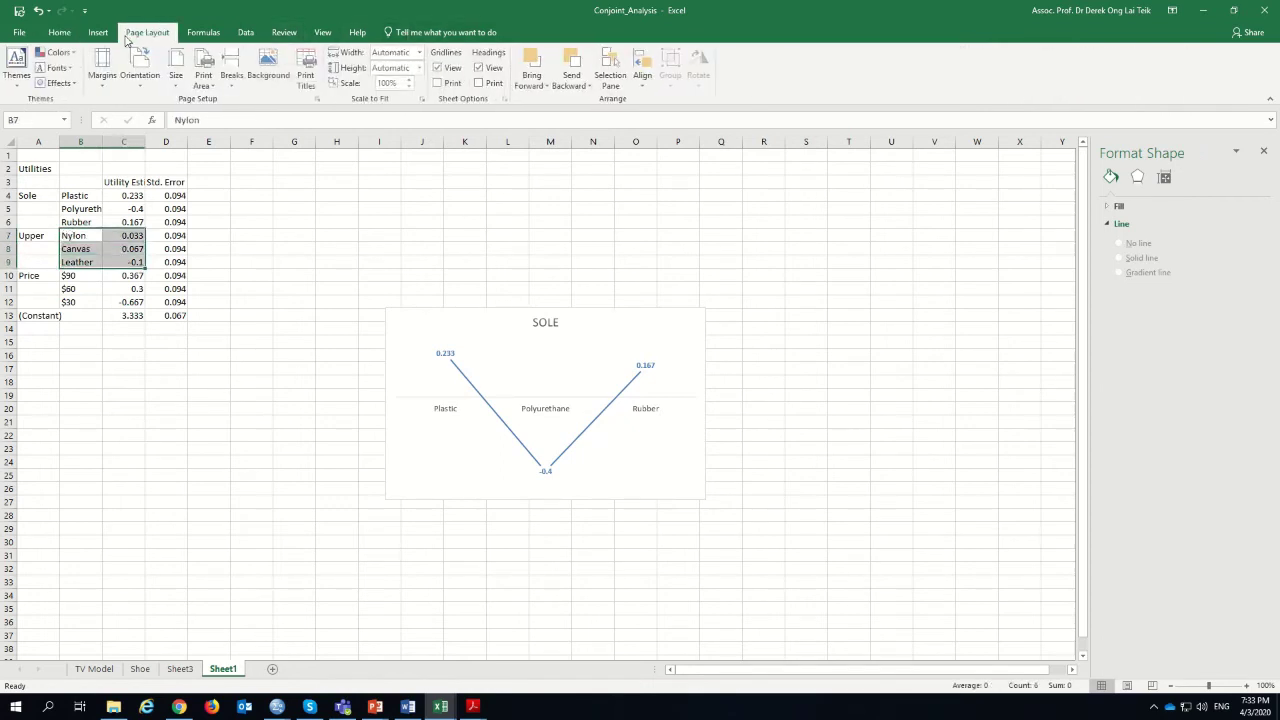
click(108, 32)
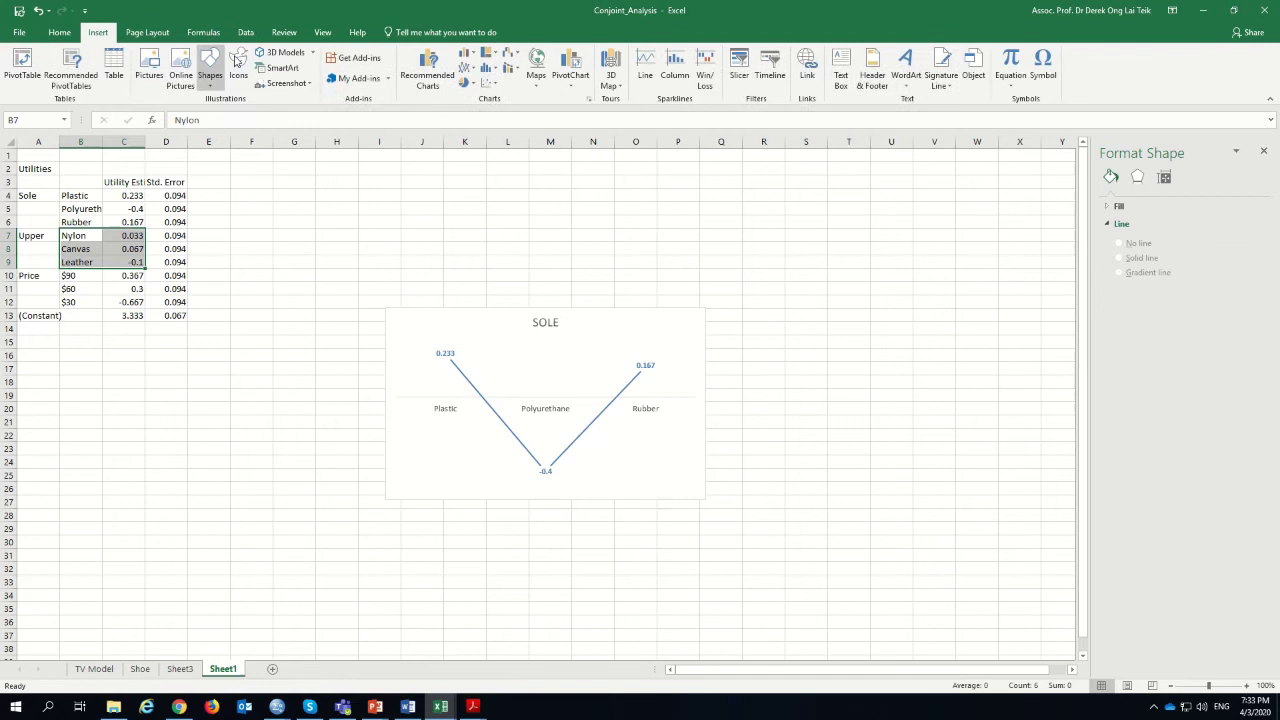
click(467, 68)
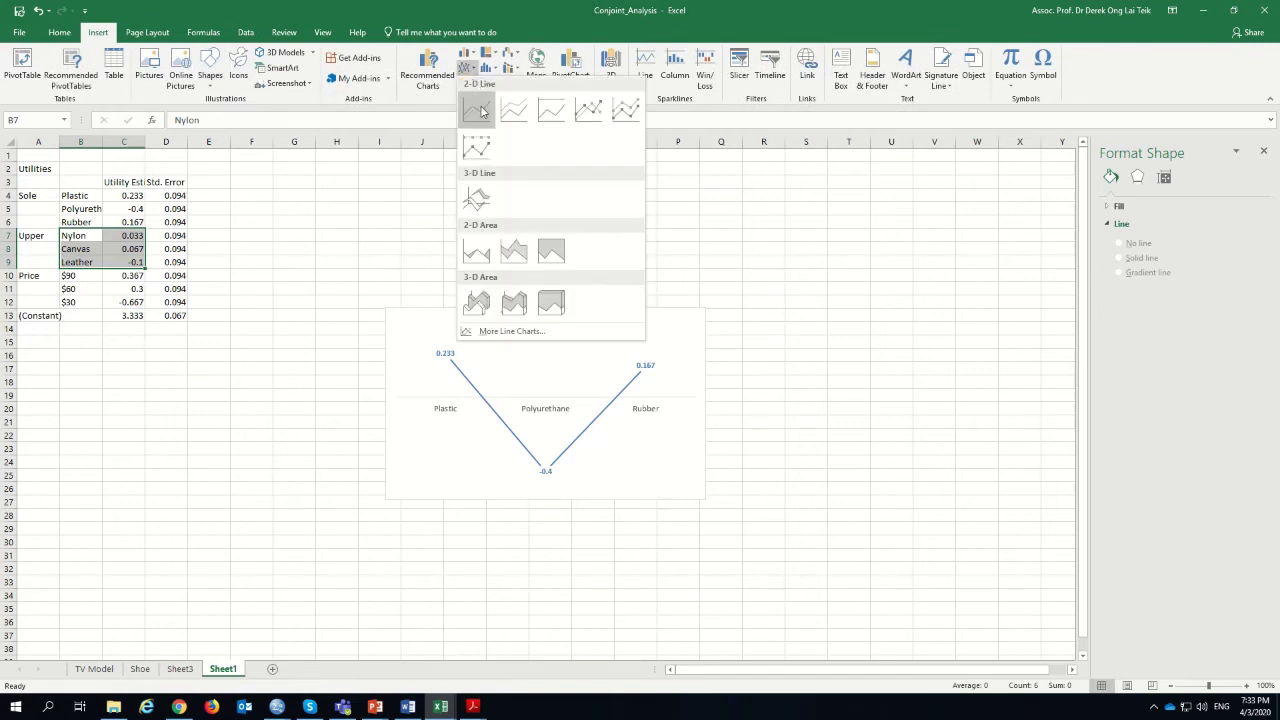
click(623, 112)
- Replace the placeholder title of the Nylon, Canvas and Leather chart with Upper
click(555, 322)
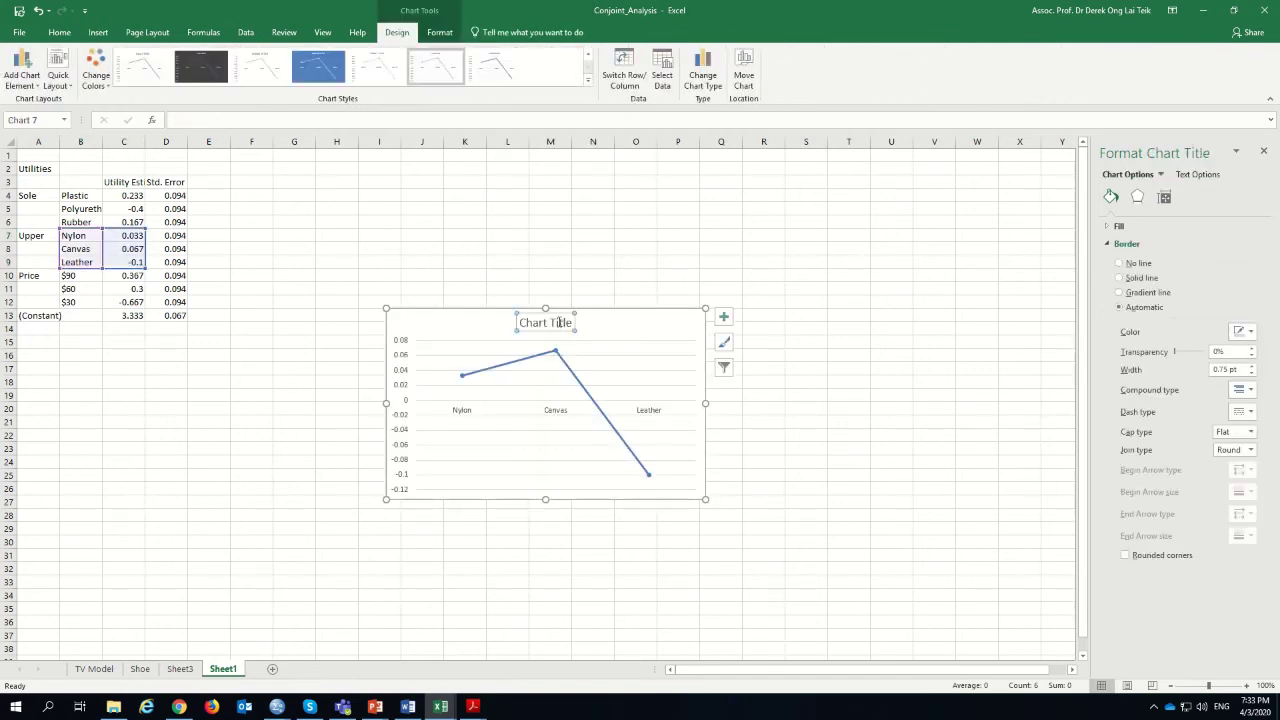
triple_click(559, 322)
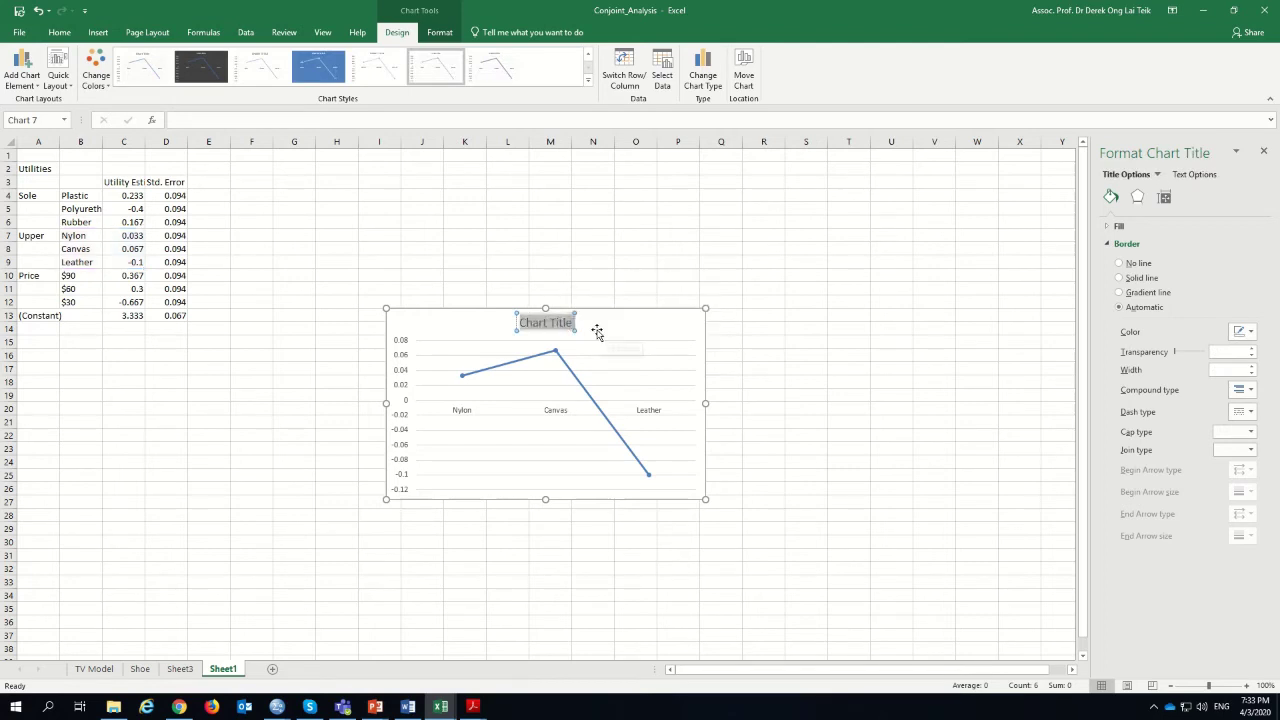
text(Upper)
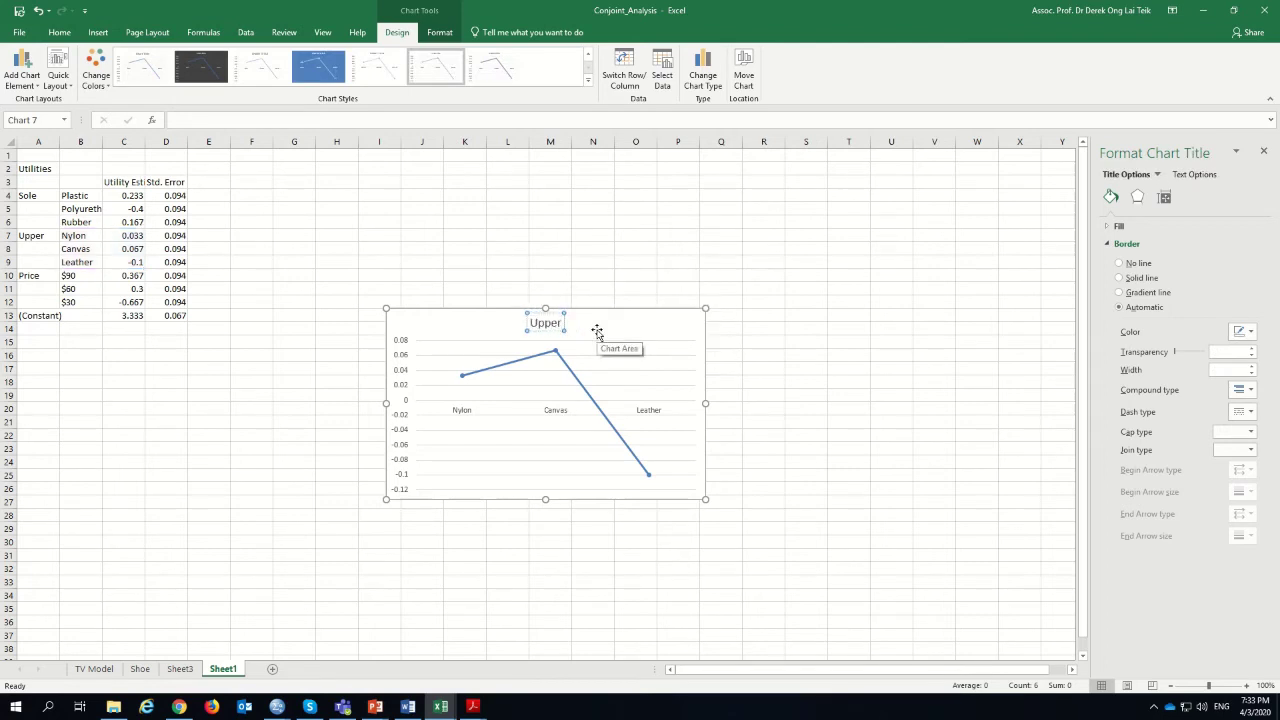
click(580, 451)
drag(527, 449, 523, 421)
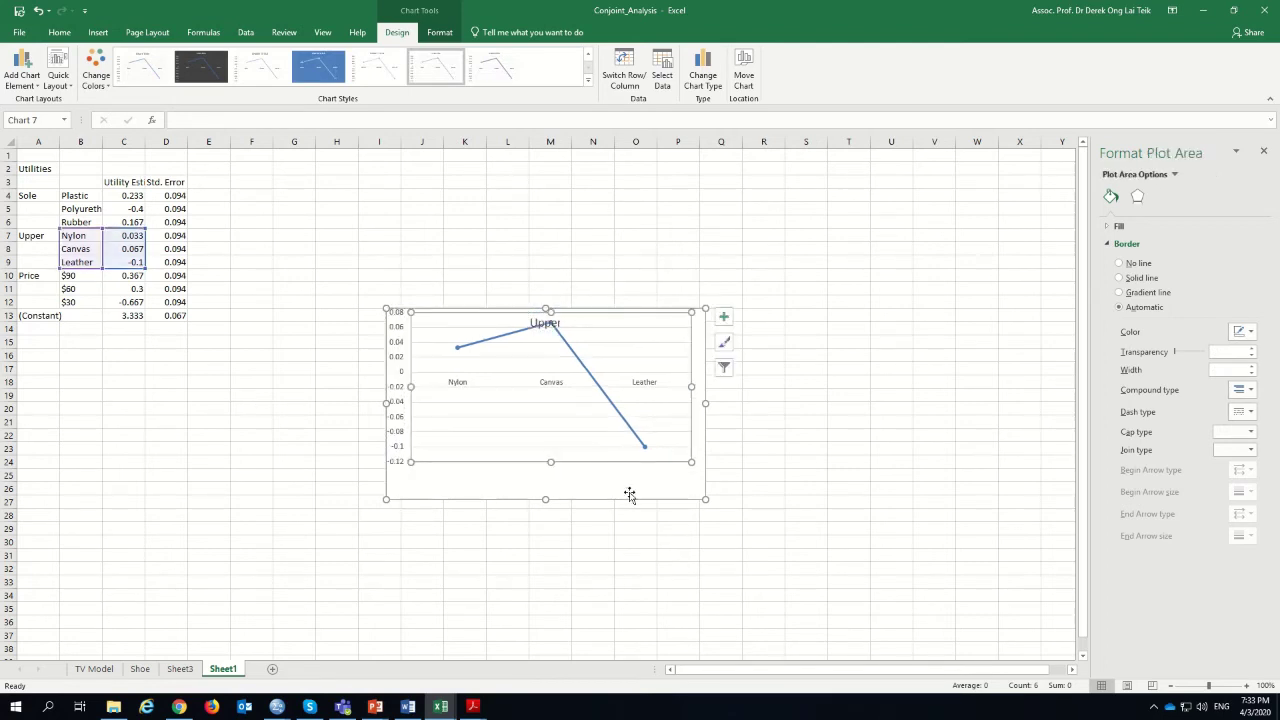
click(37, 13)
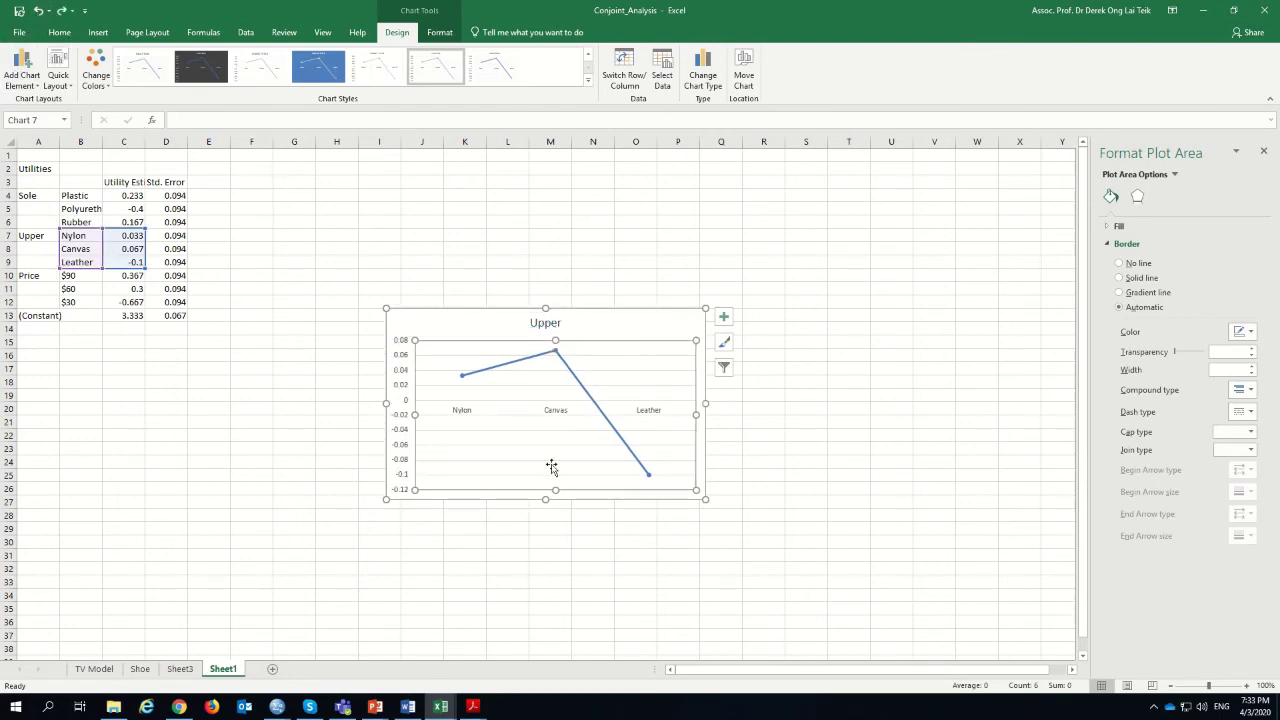
- Move the Upper chart next to the utilities table and place the SOLE chart directly below it
click(641, 326)
drag(604, 292, 489, 174)
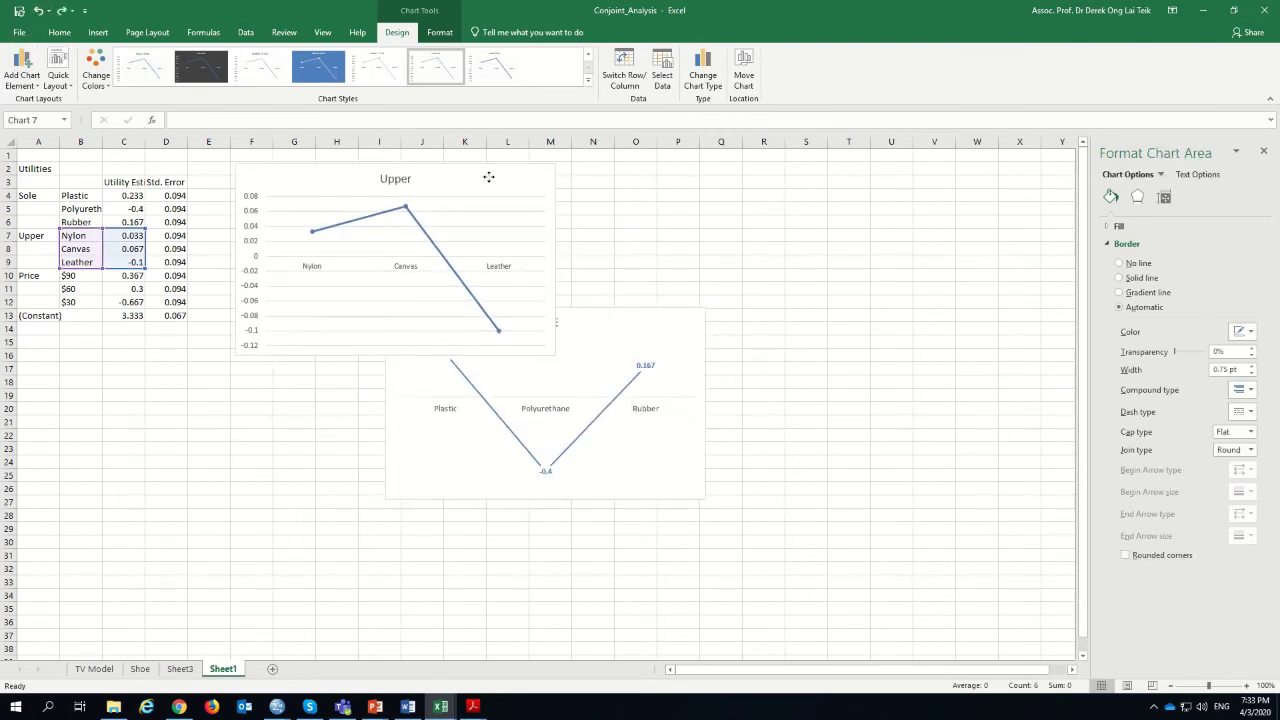
drag(642, 333, 499, 415)
- Apply the same chart style with data labels and no value axis to the Upper chart
click(500, 188)
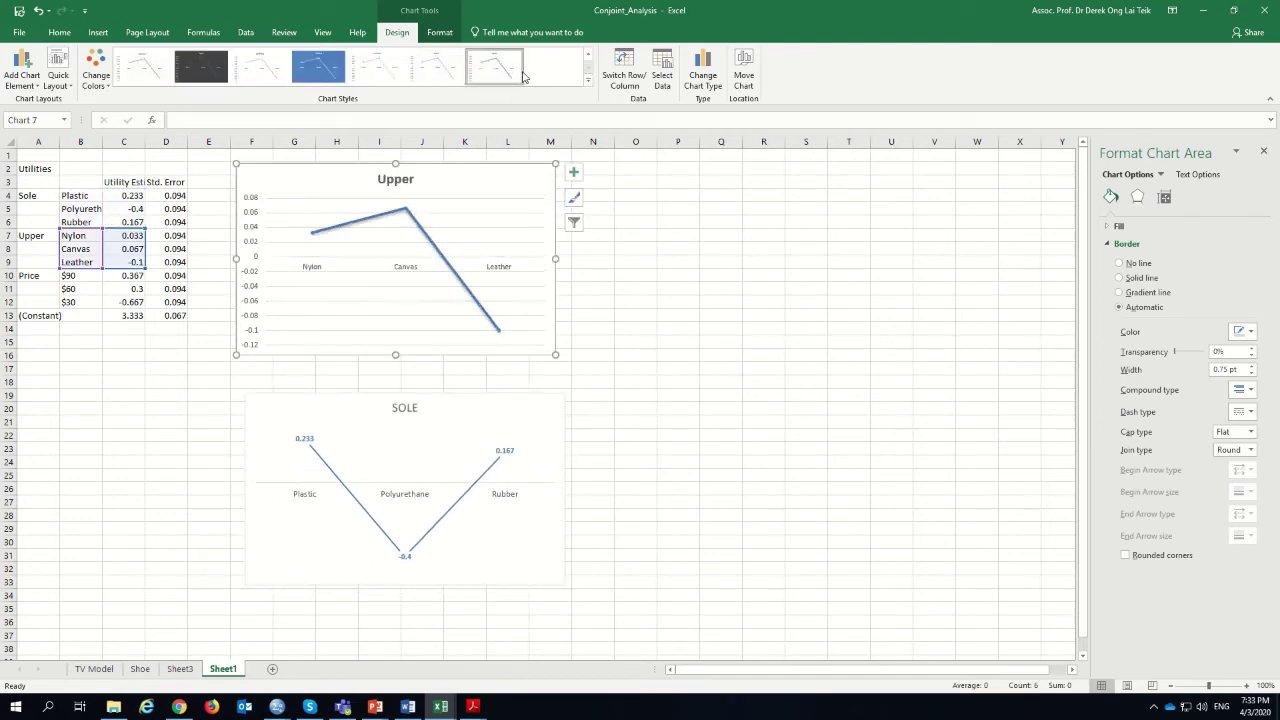
click(589, 80)
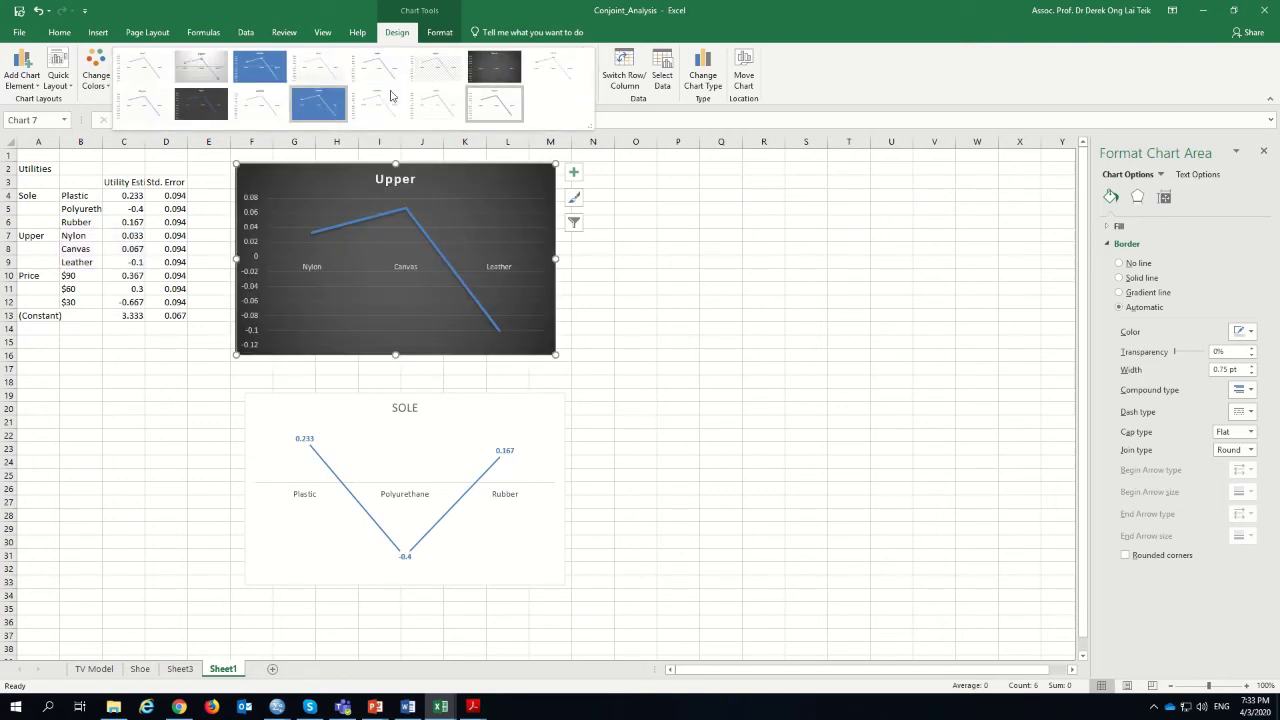
click(545, 80)
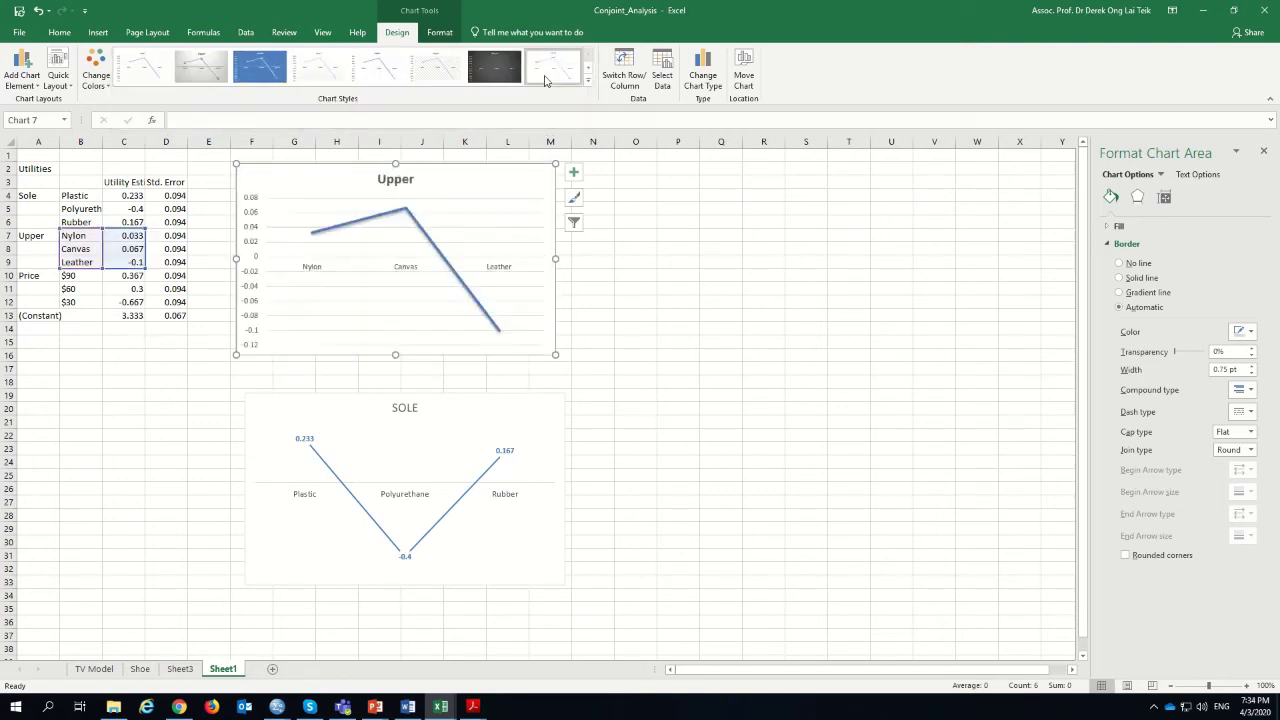
- Insert a line chart with markers from the Price levels and their utility estimates in B10:C12
click(67, 288)
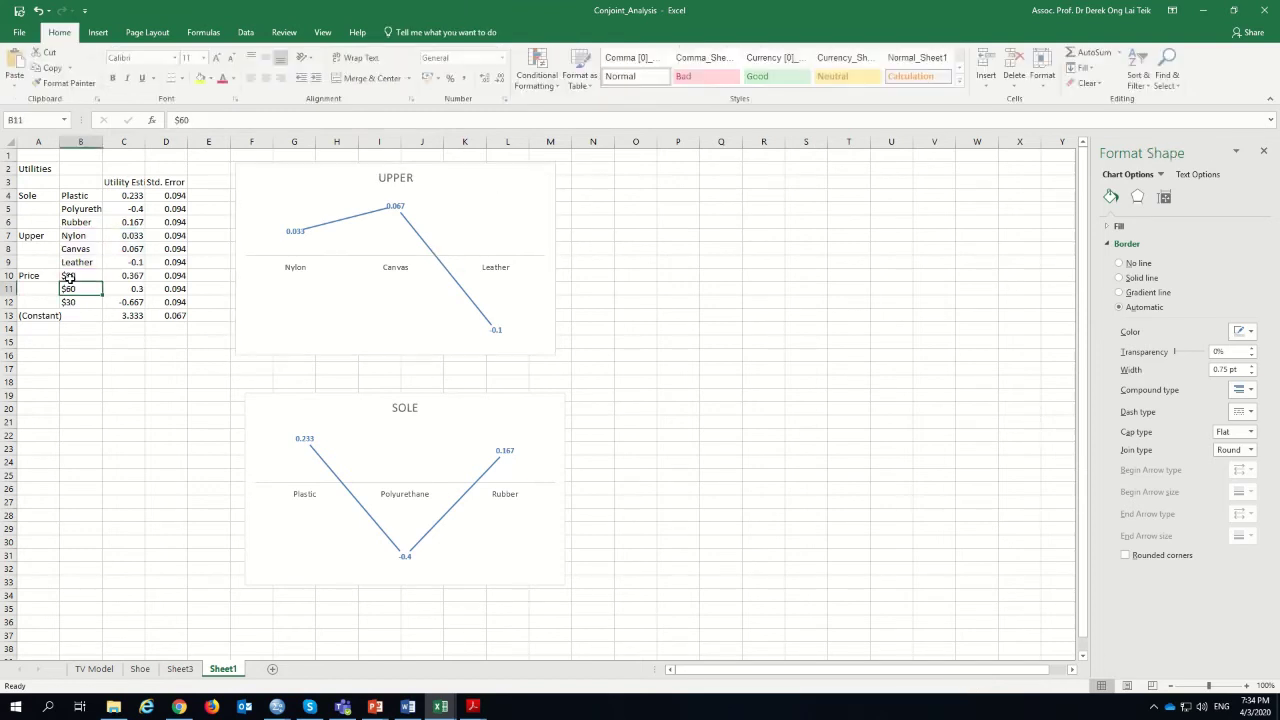
drag(70, 276, 131, 301)
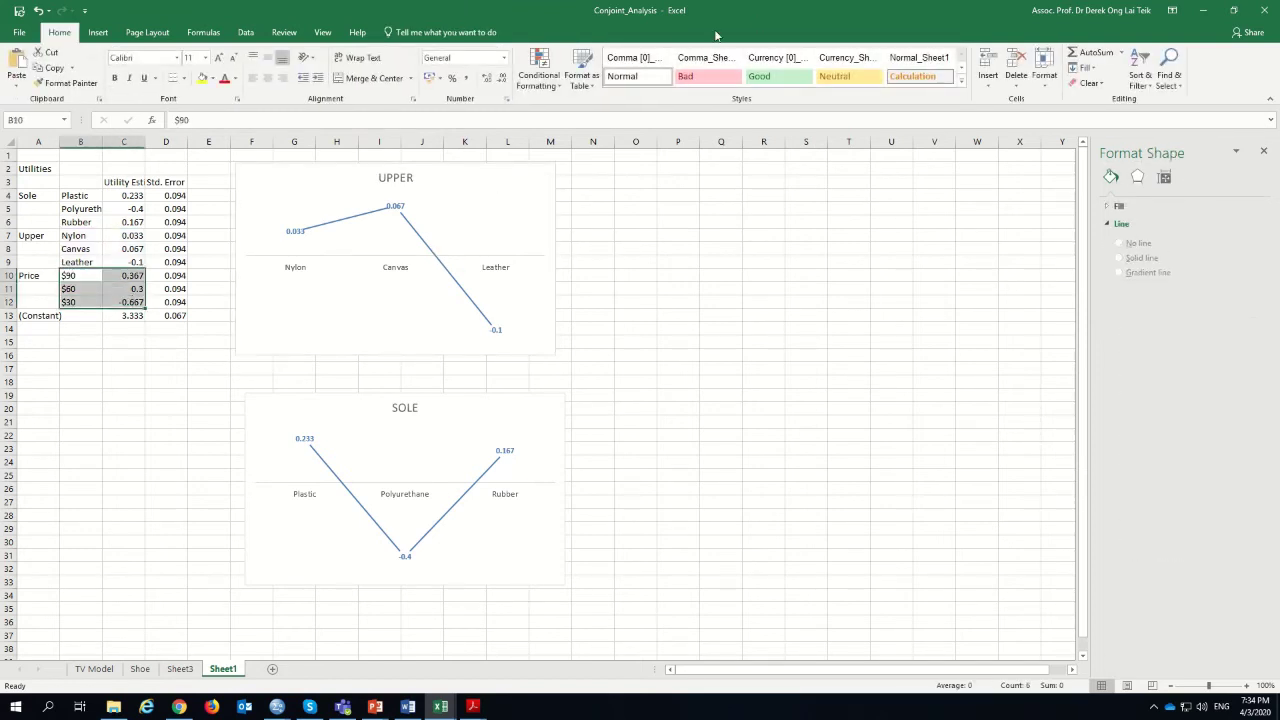
click(100, 32)
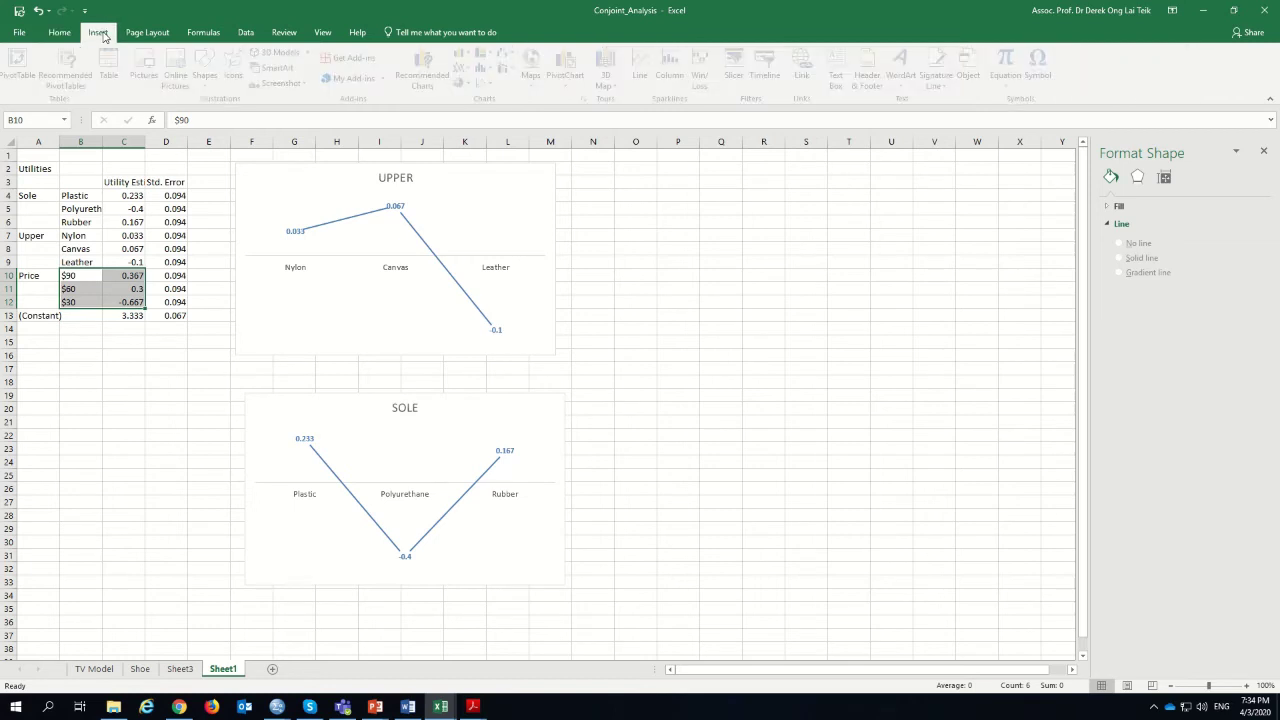
click(468, 68)
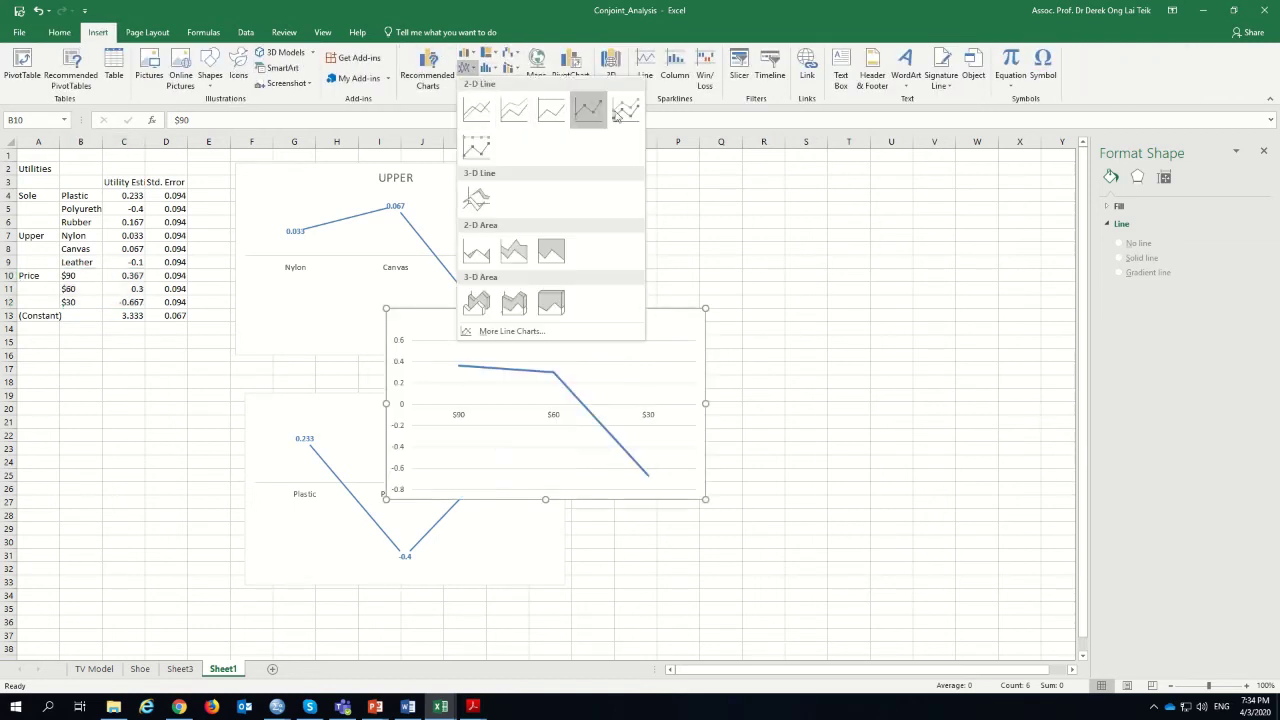
click(588, 110)
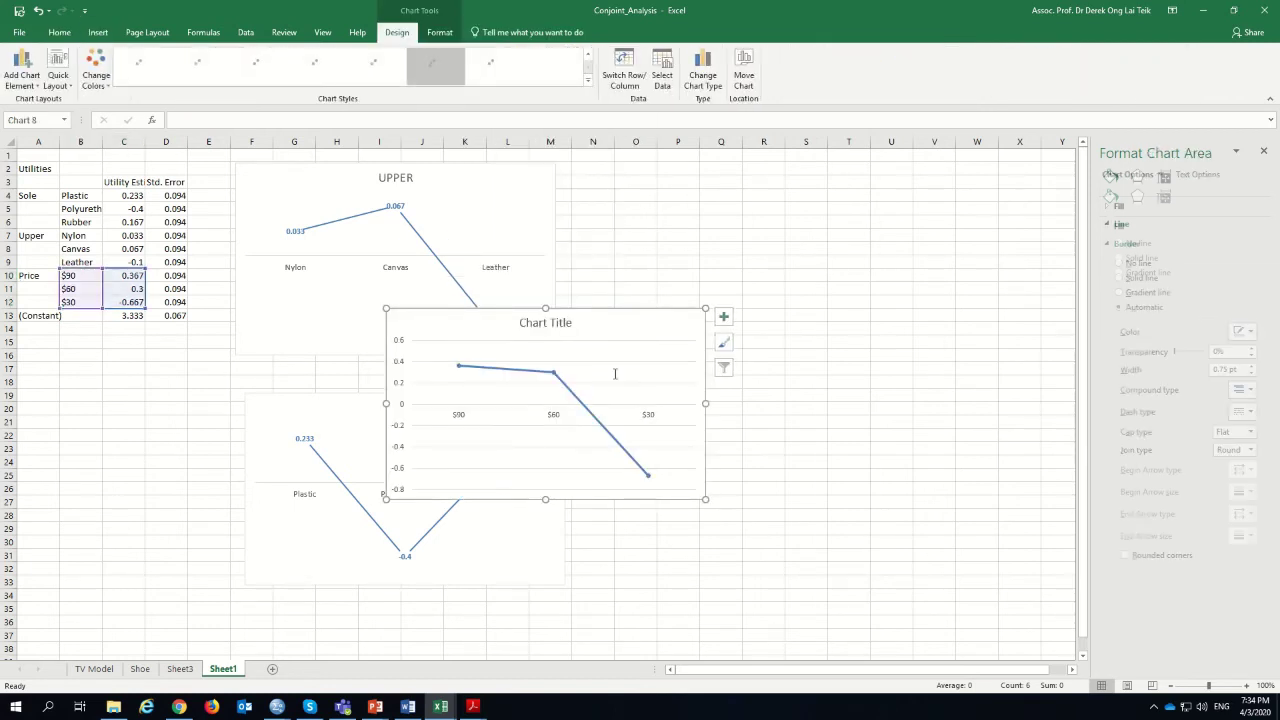
- Replace the placeholder title of the $90, $60 and $30 chart with Price
click(533, 322)
drag(562, 322, 574, 322)
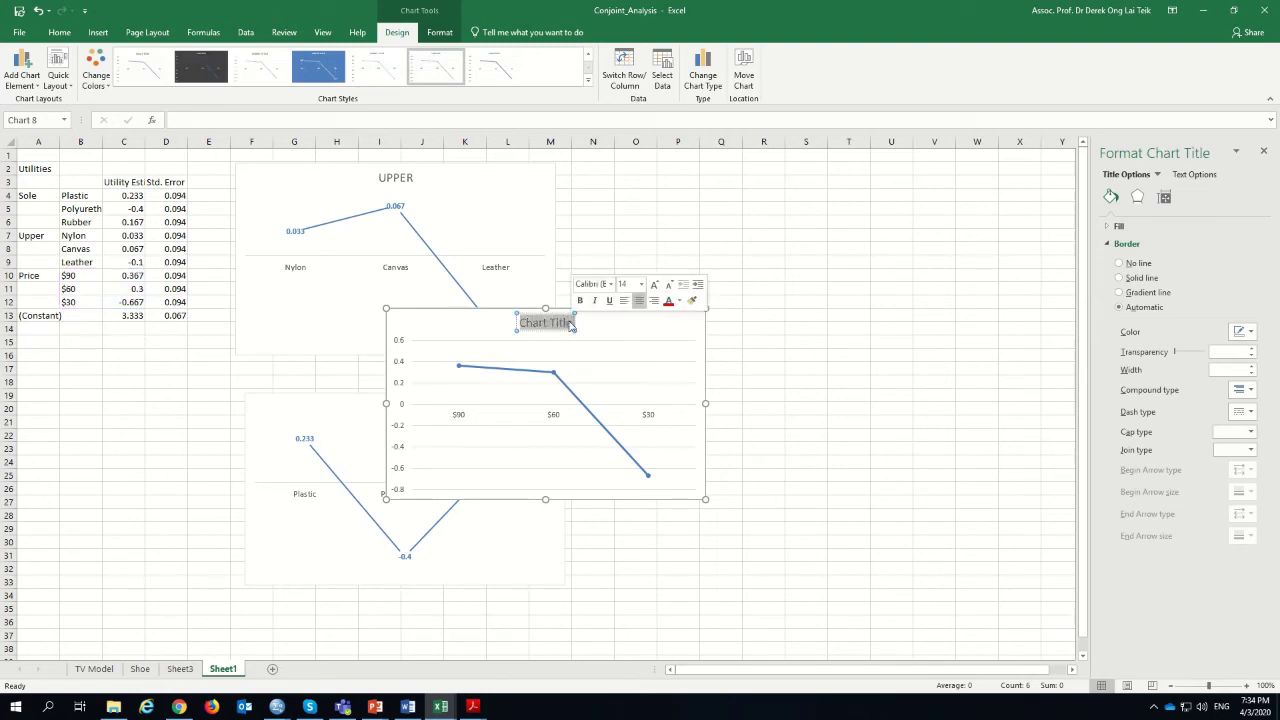
text(Price)
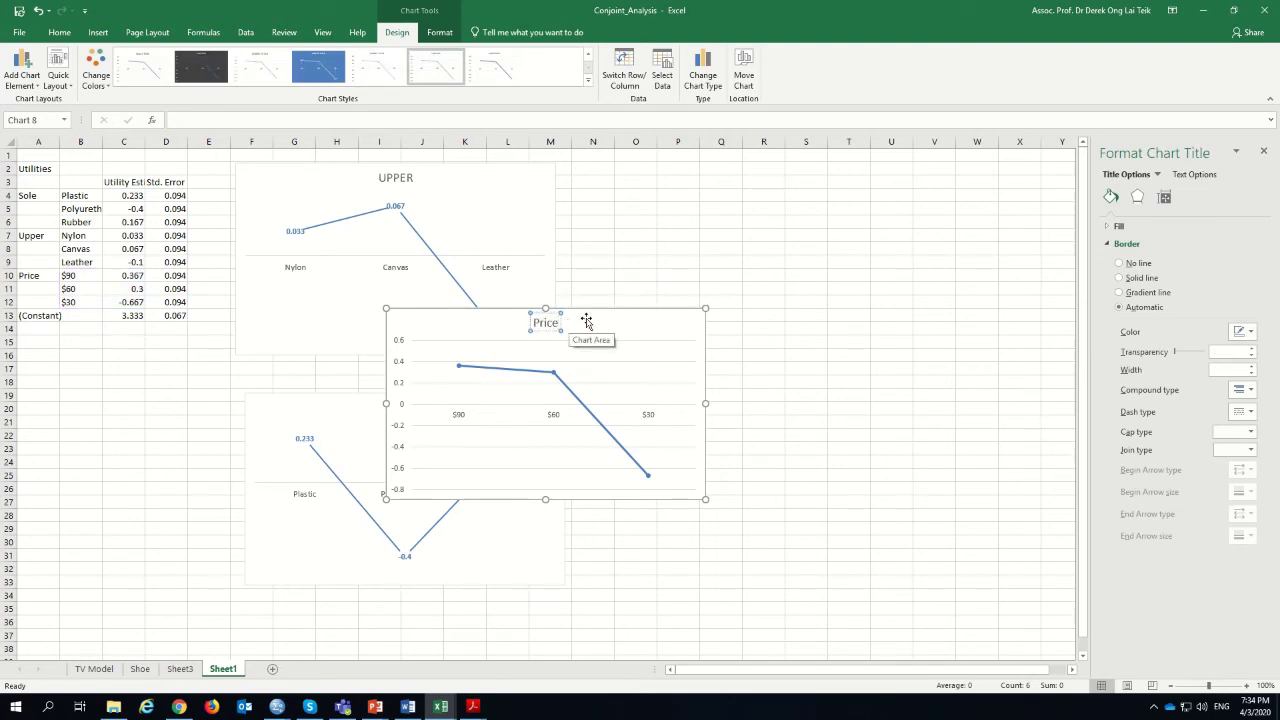
- Move the Price chart directly beside the Upper chart and apply the same chart style with data labels and no value axis
drag(640, 326, 815, 178)
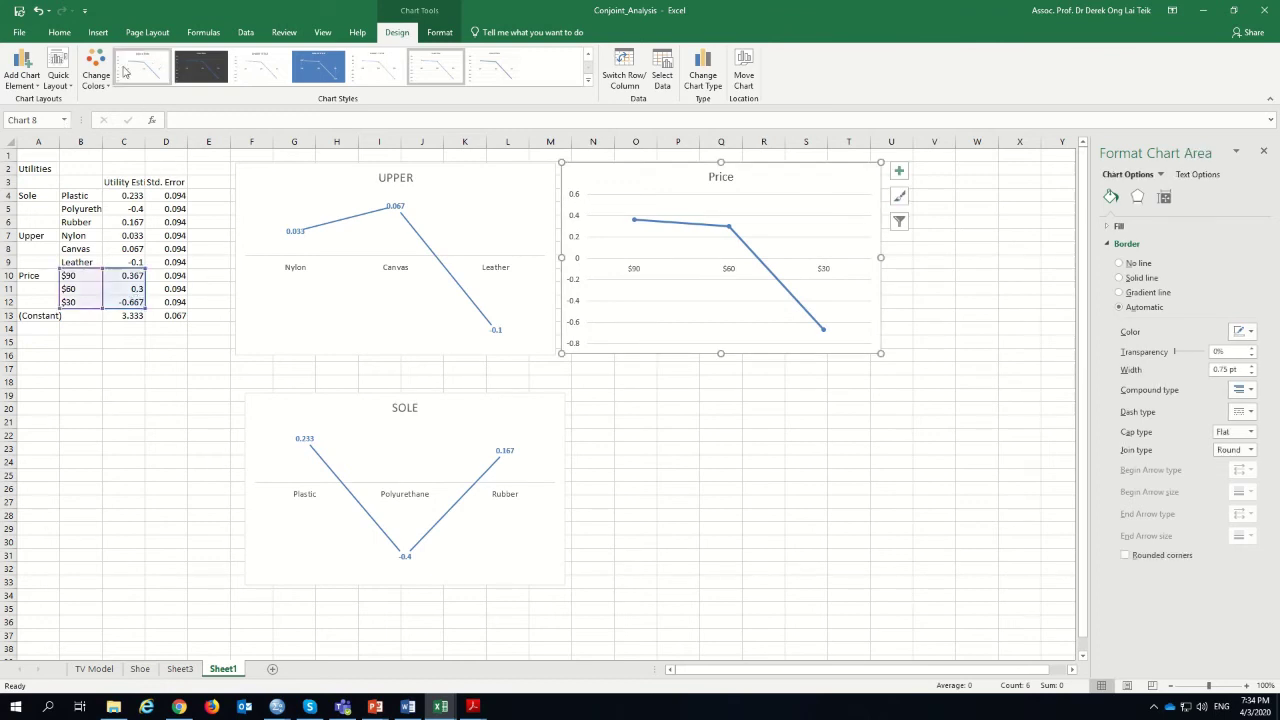
click(589, 80)
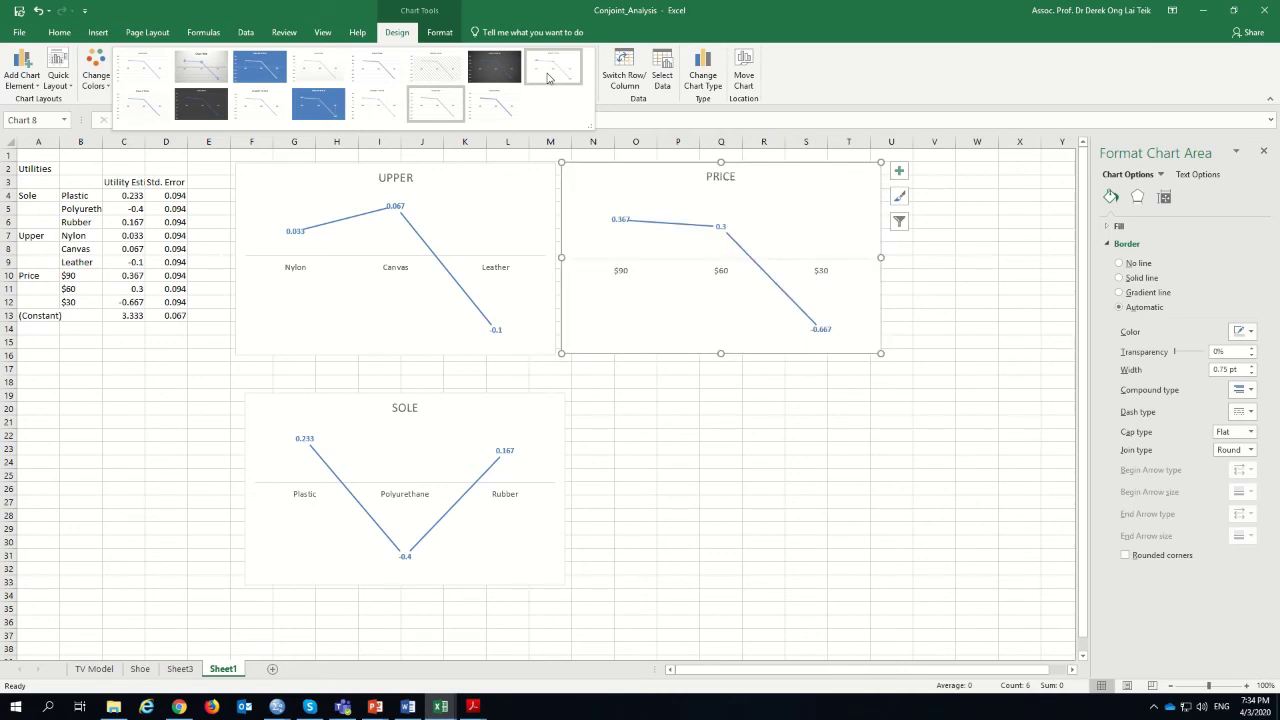
click(548, 78)
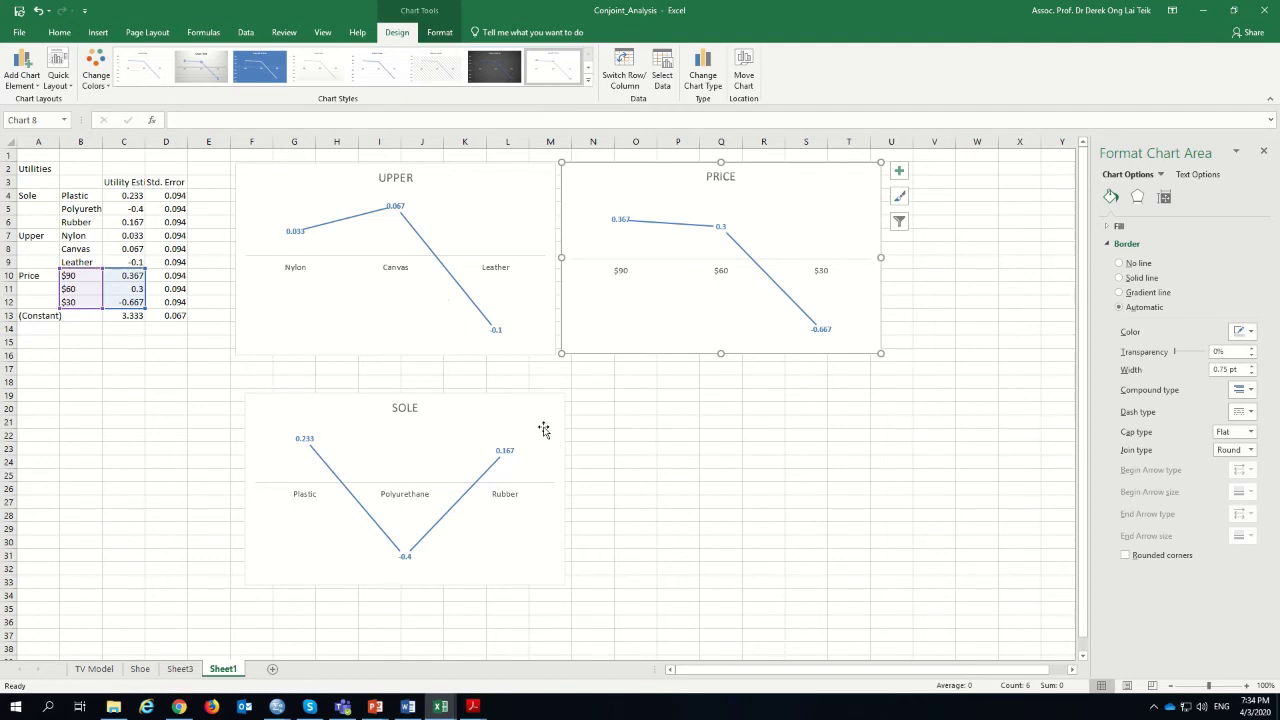
- Examine the Upper, Price and Sole charts to compare the utilities of each attribute's levels
click(486, 205)
click(666, 180)
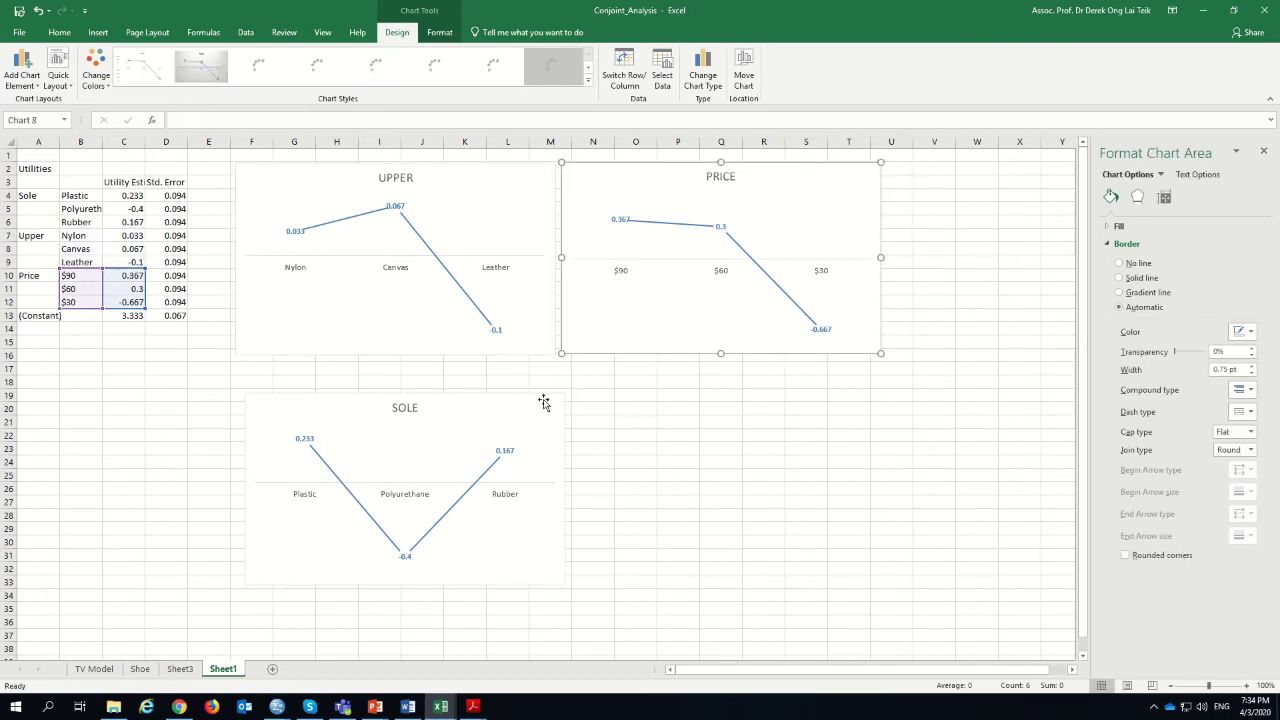
click(547, 412)
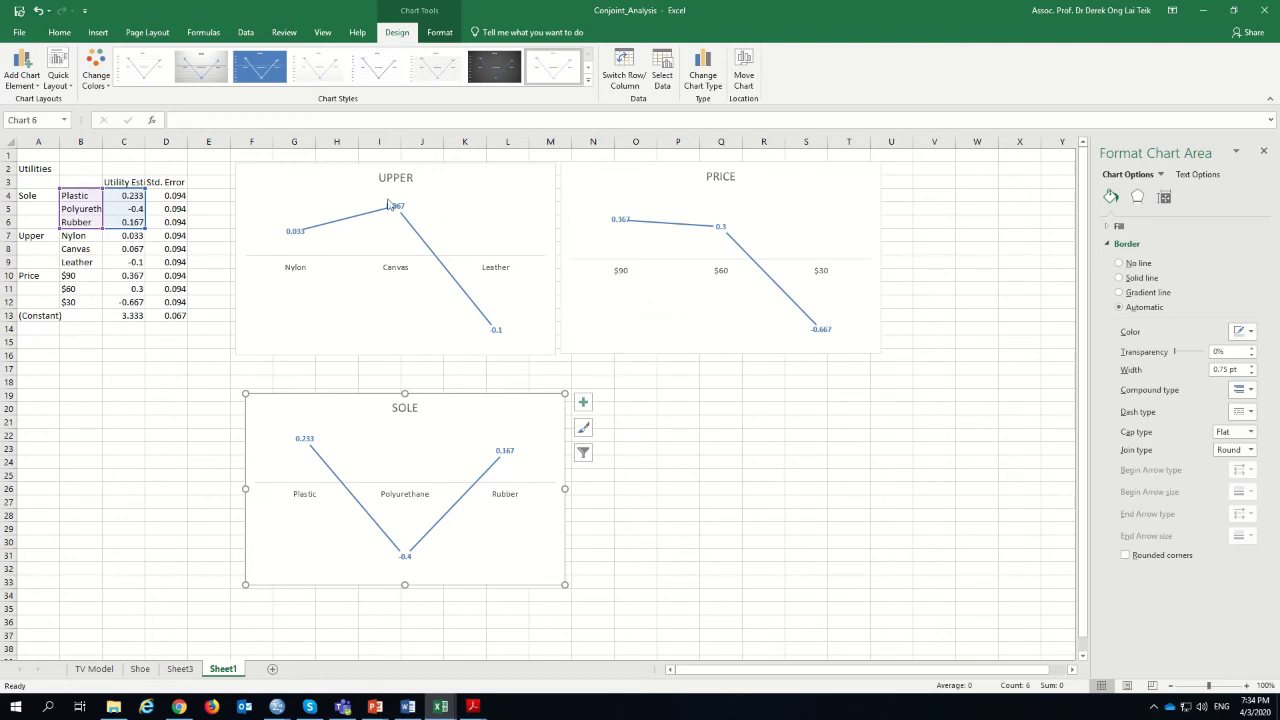
click(508, 195)
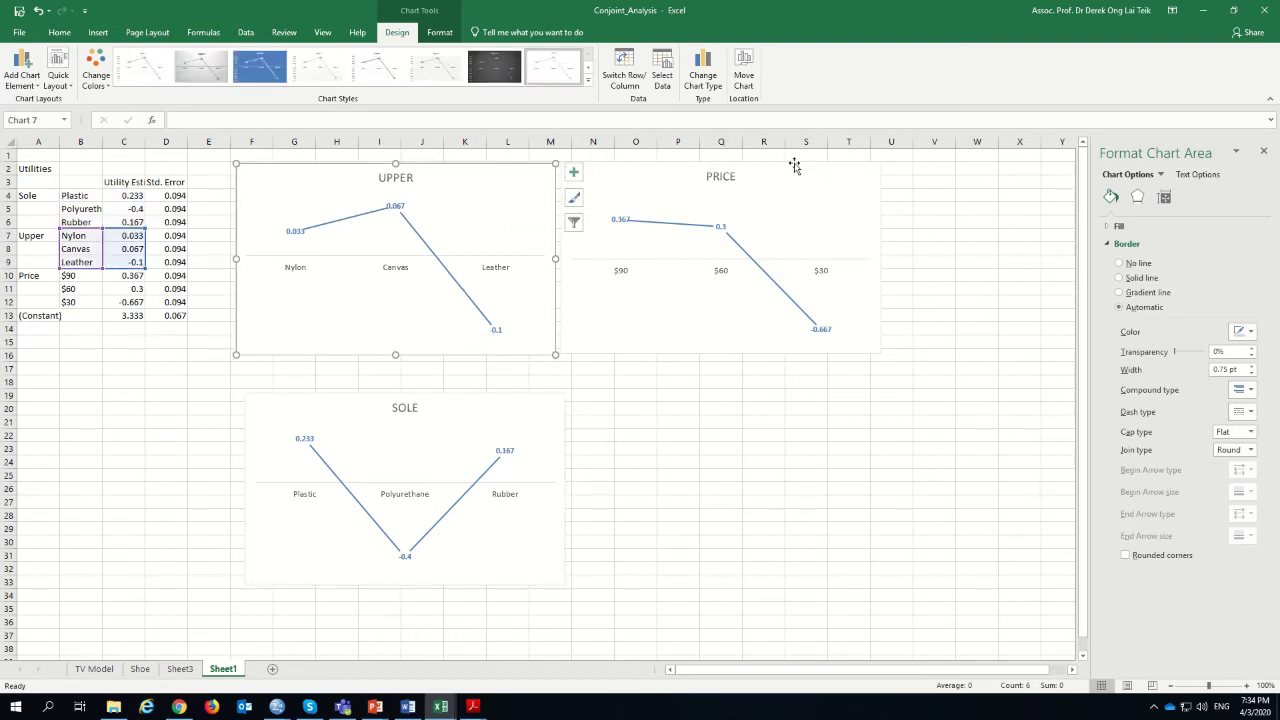
click(477, 422)
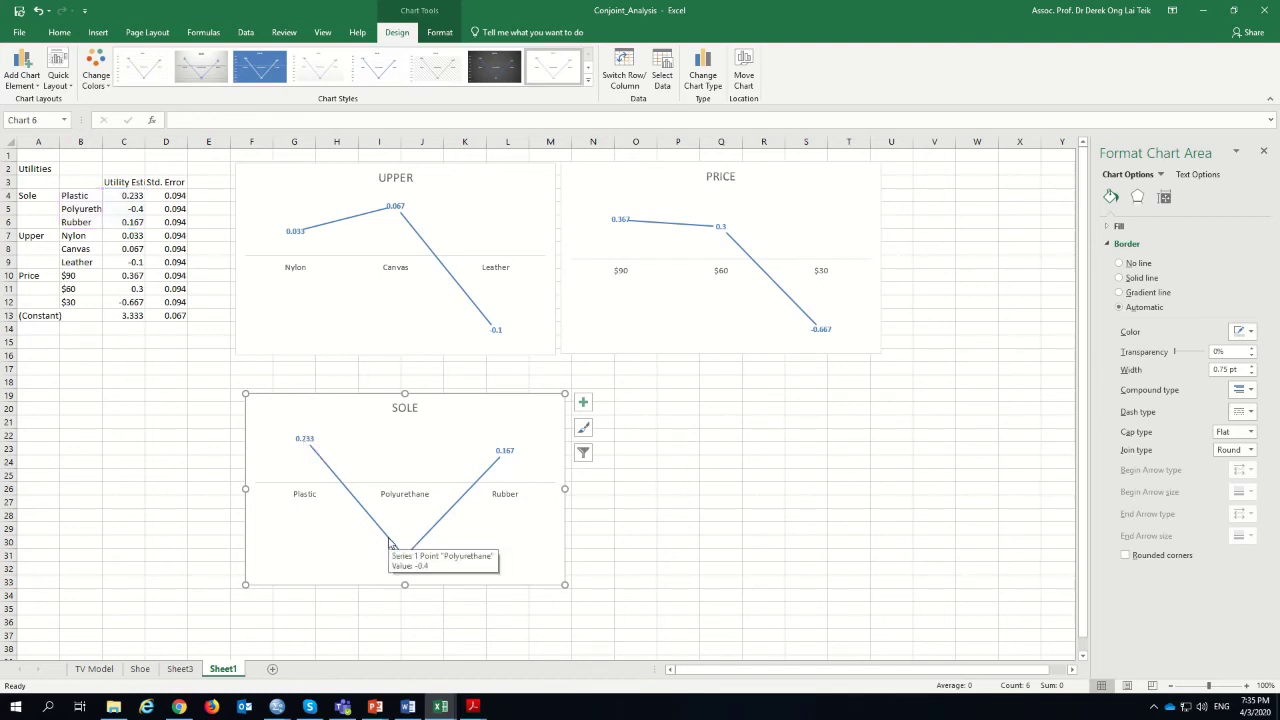
click(797, 195)
click(799, 197)
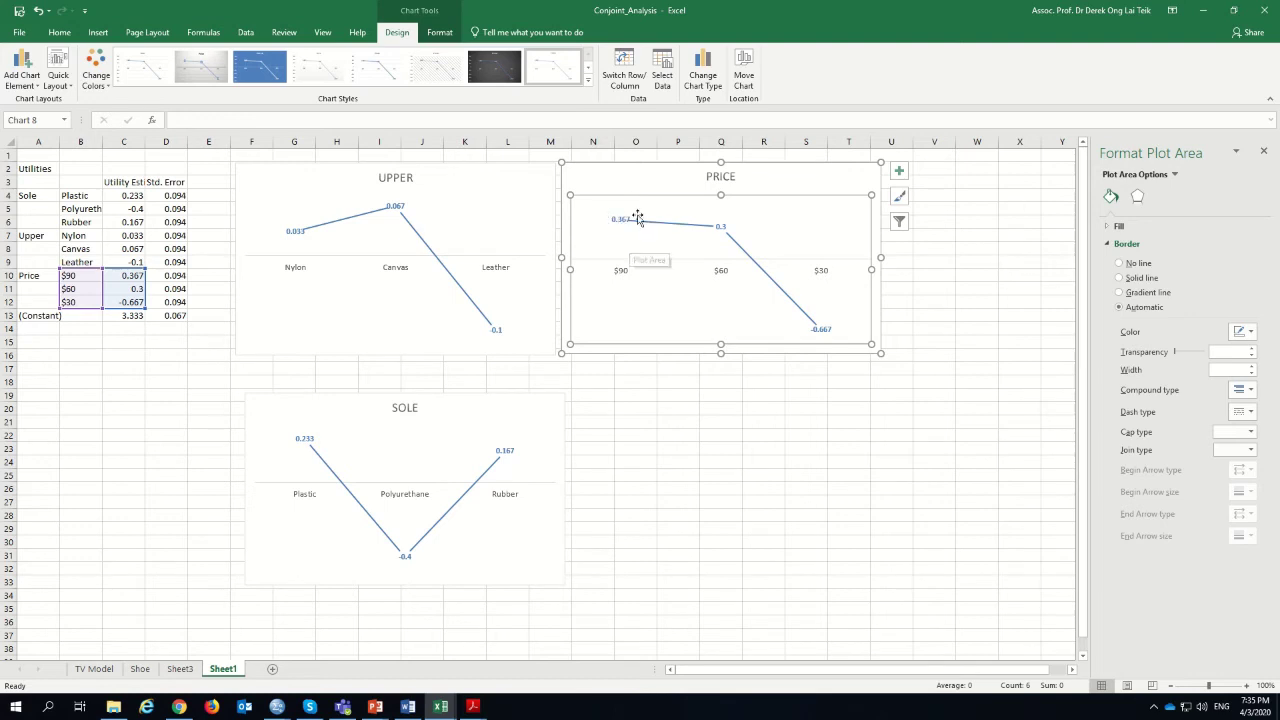
click(498, 189)
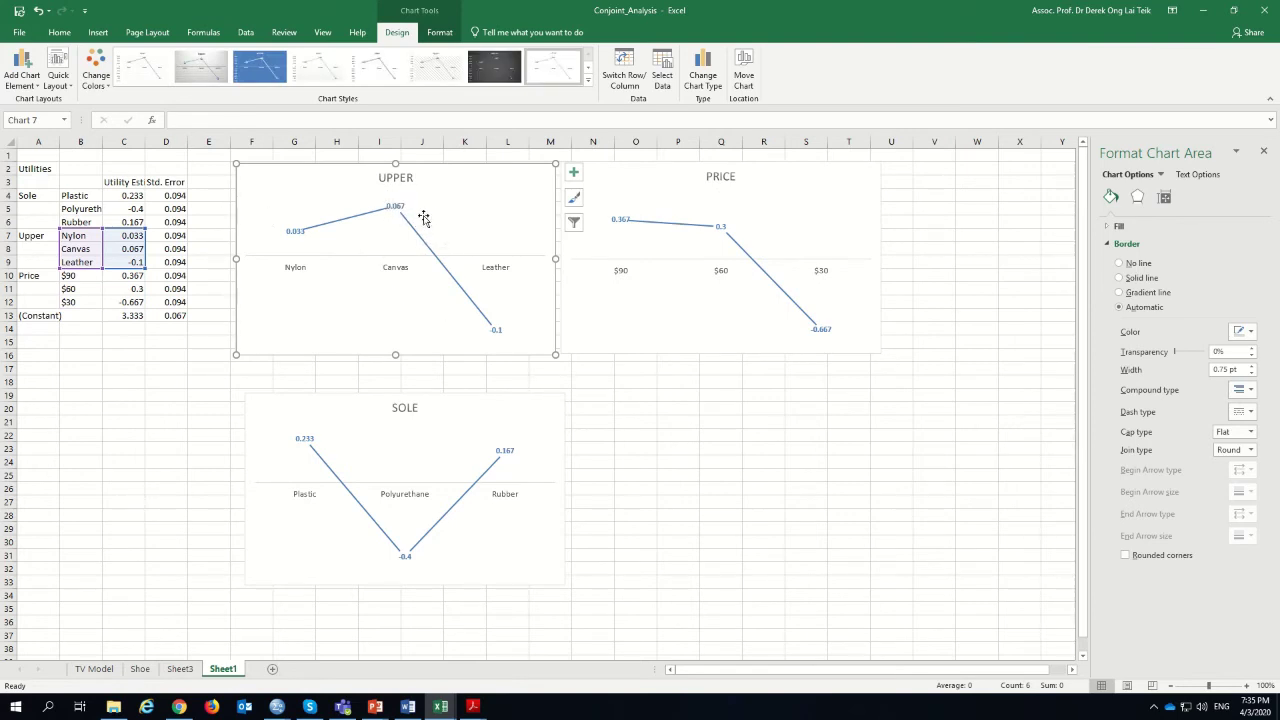
click(513, 207)
click(777, 201)
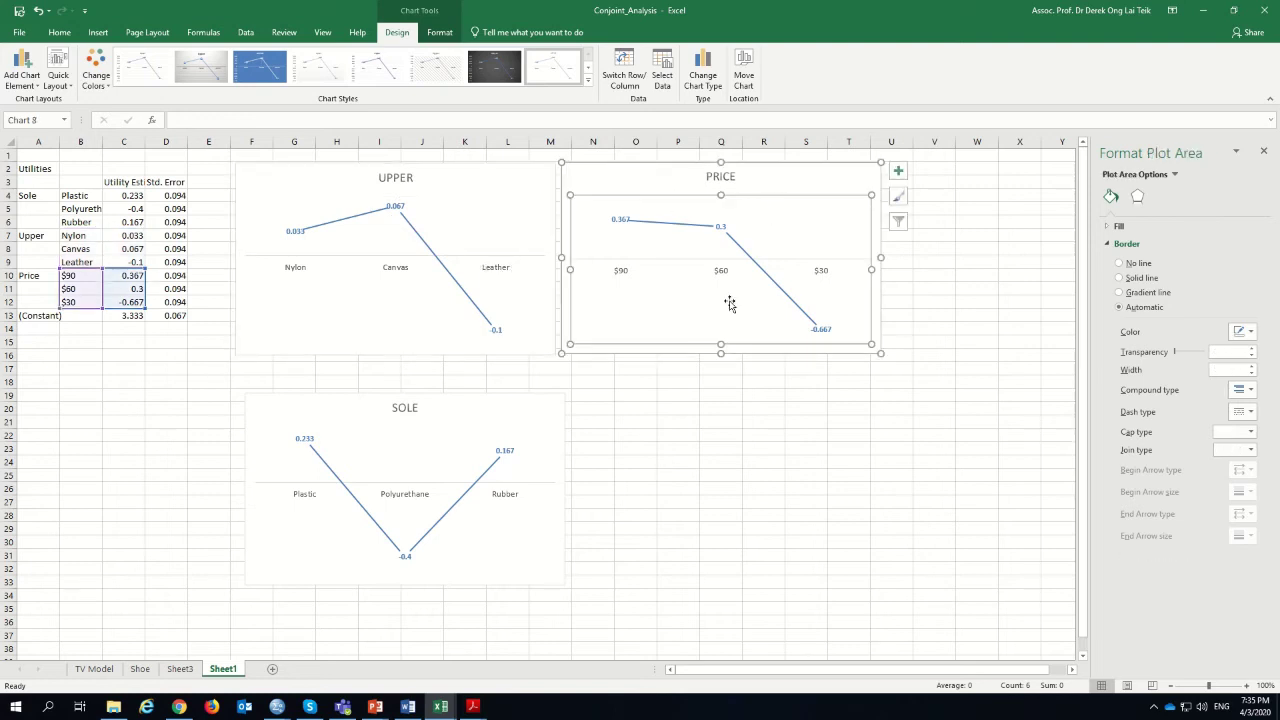
click(525, 200)
click(627, 179)
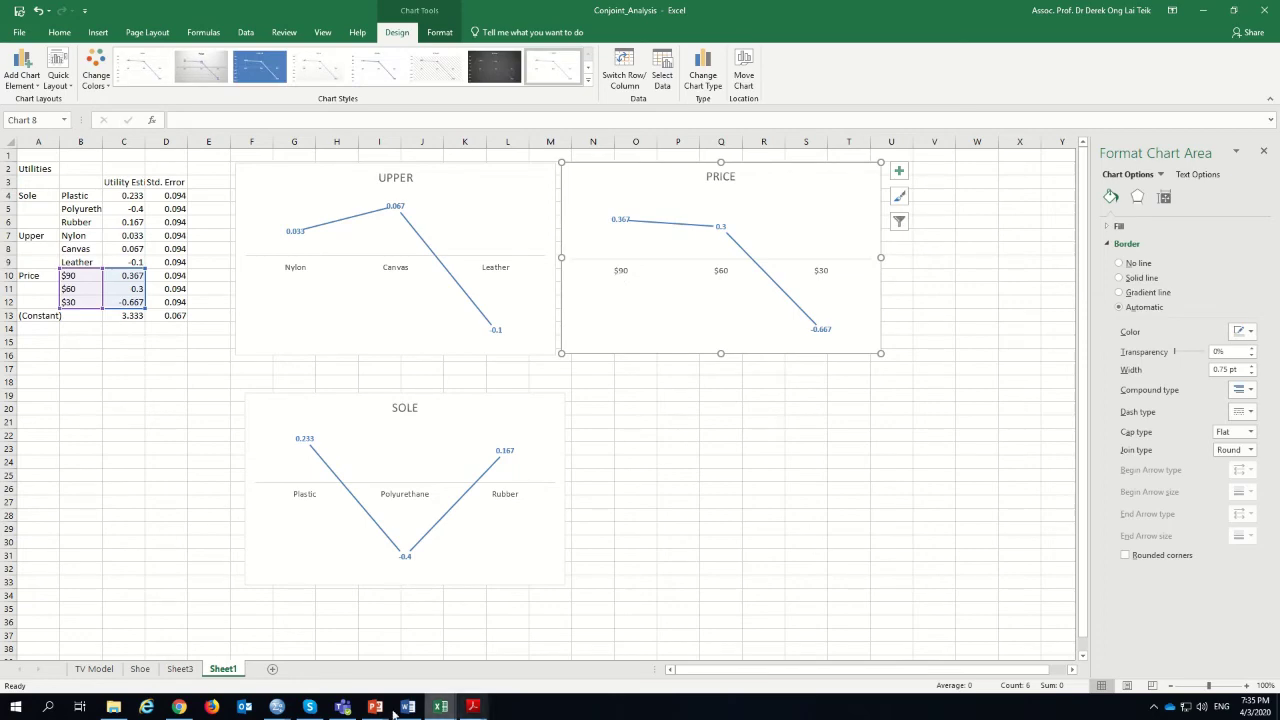
- Switch to the SPSS output viewer and copy the Importance Values table of the last conjoint analysis
mouse_move(381, 710)
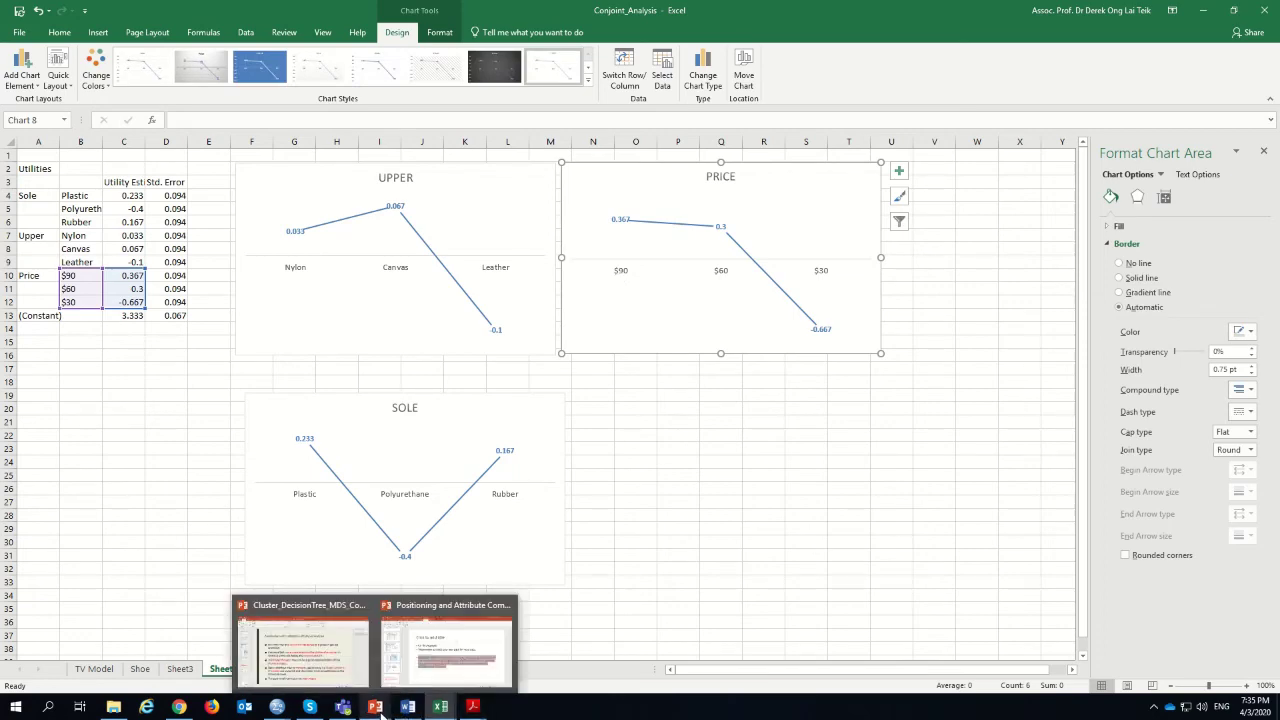
mouse_move(407, 663)
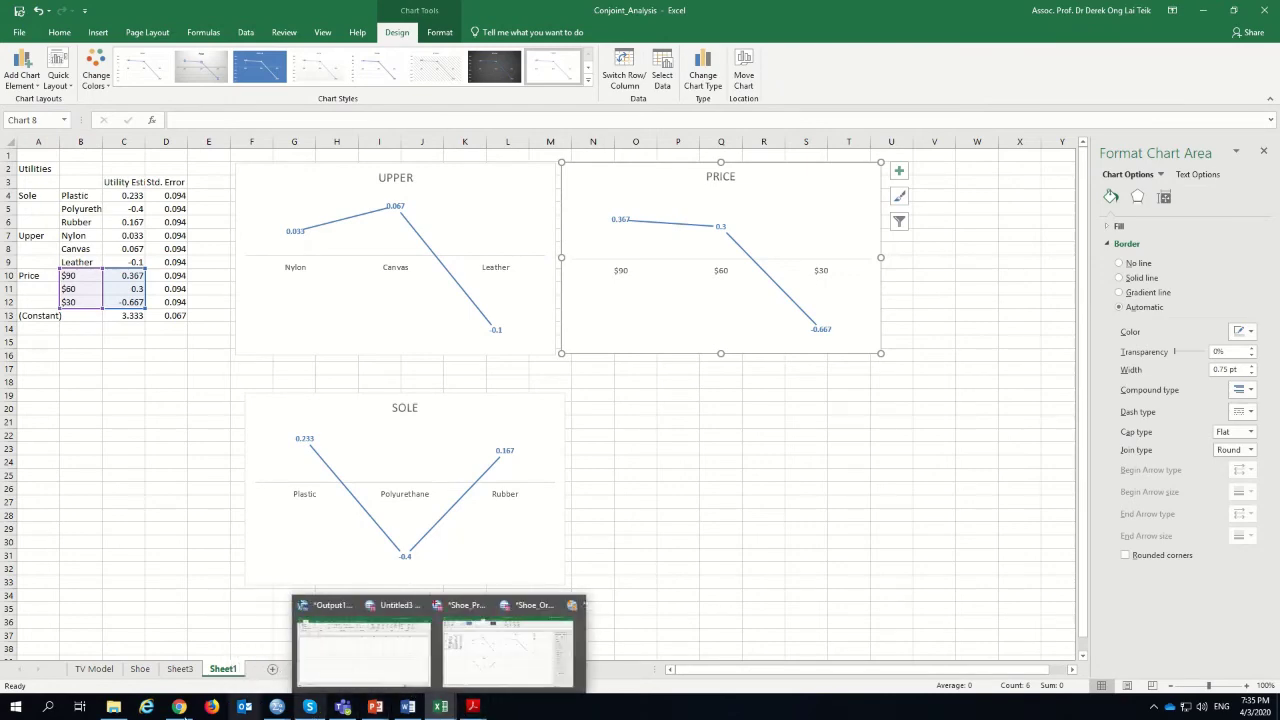
mouse_move(157, 665)
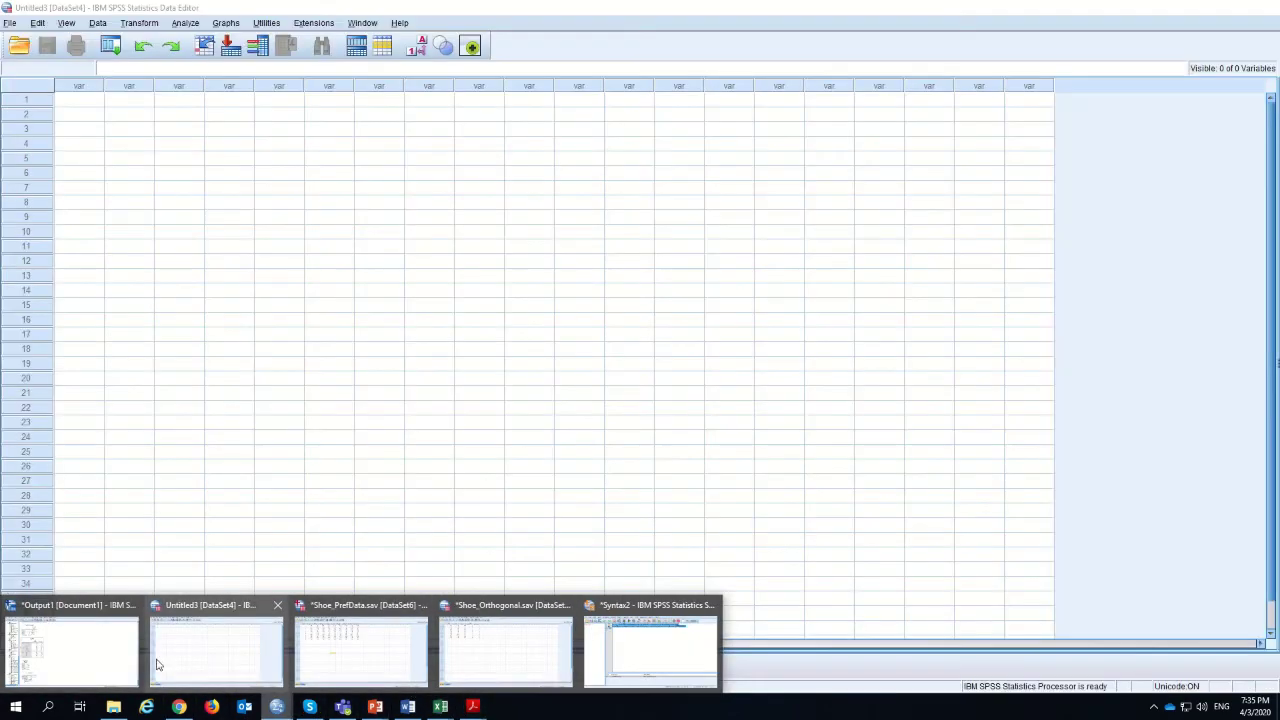
click(92, 660)
click(218, 469)
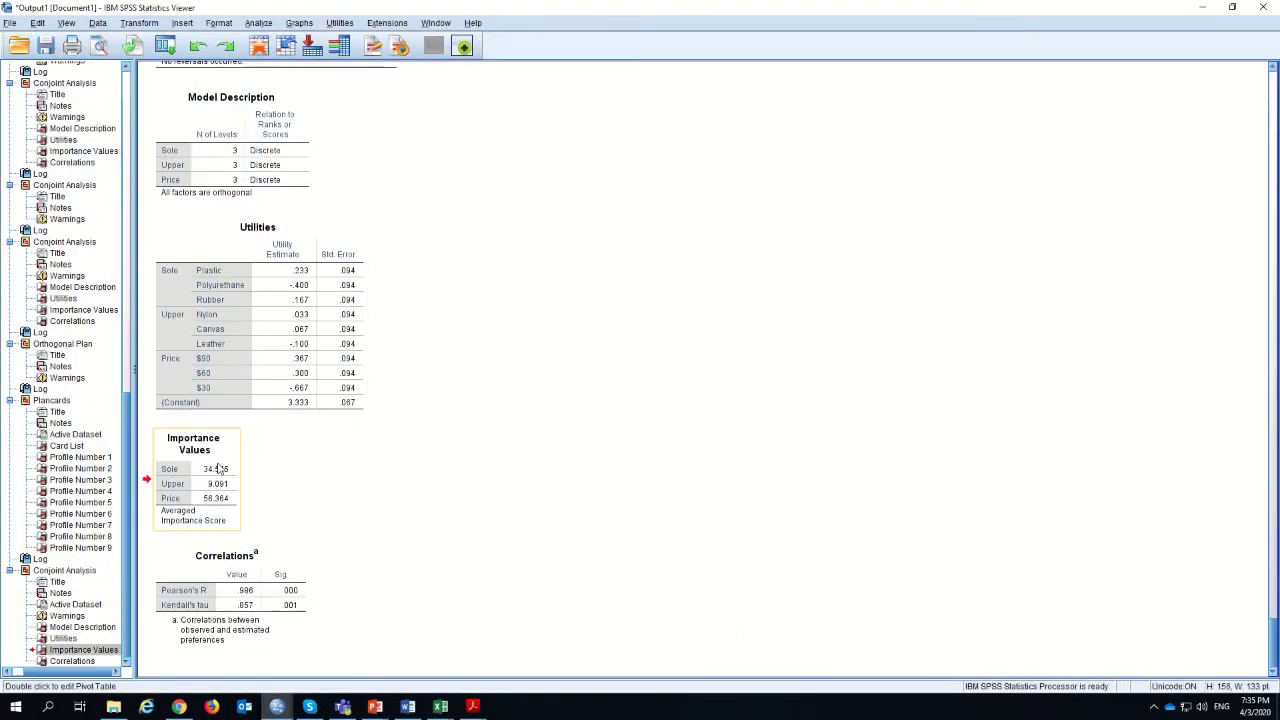
right_click(249, 465)
click(260, 488)
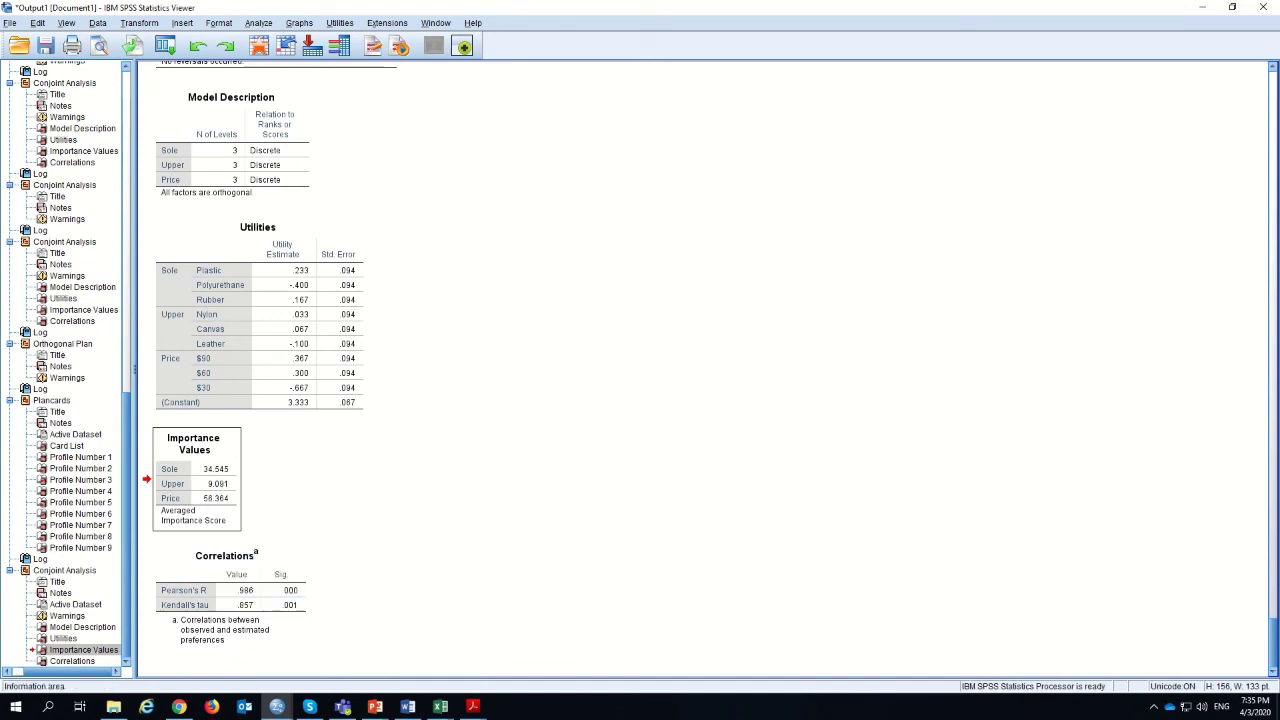
- Switch to the Conjoint_Analysis workbook in Excel and paste the Importance Values table at B17 of Sheet1 without its source formatting
click(440, 707)
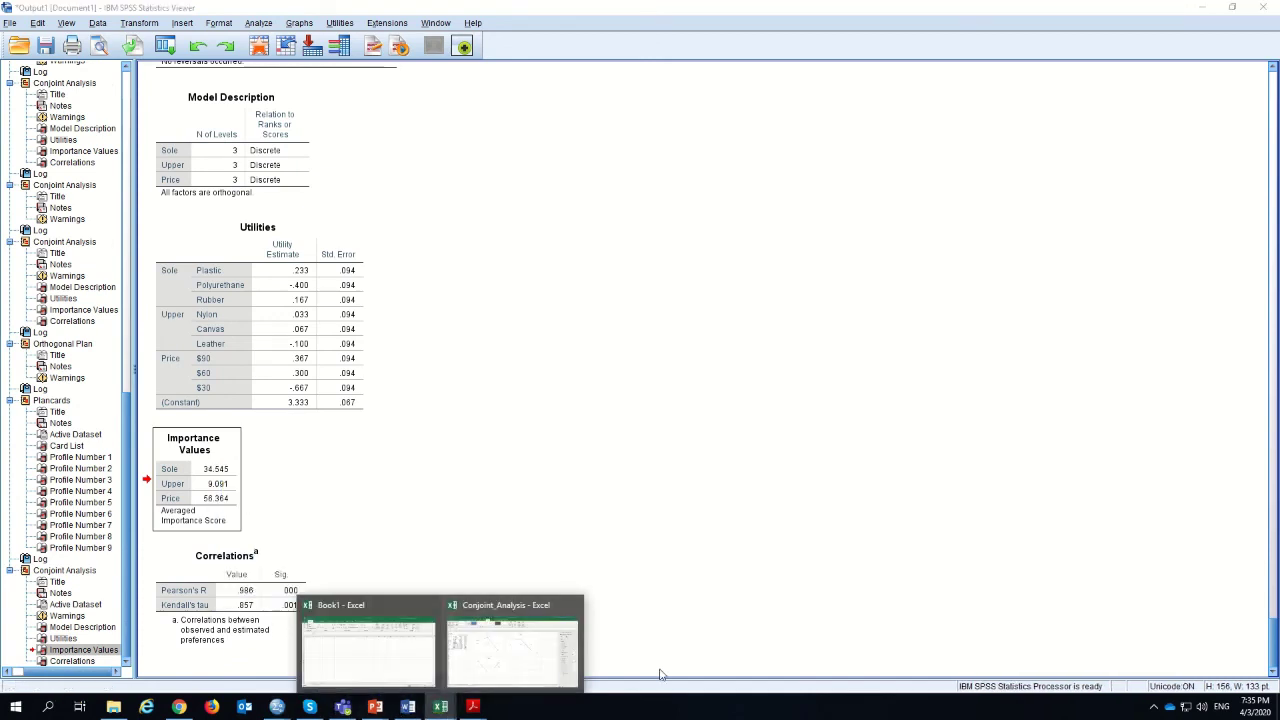
click(491, 652)
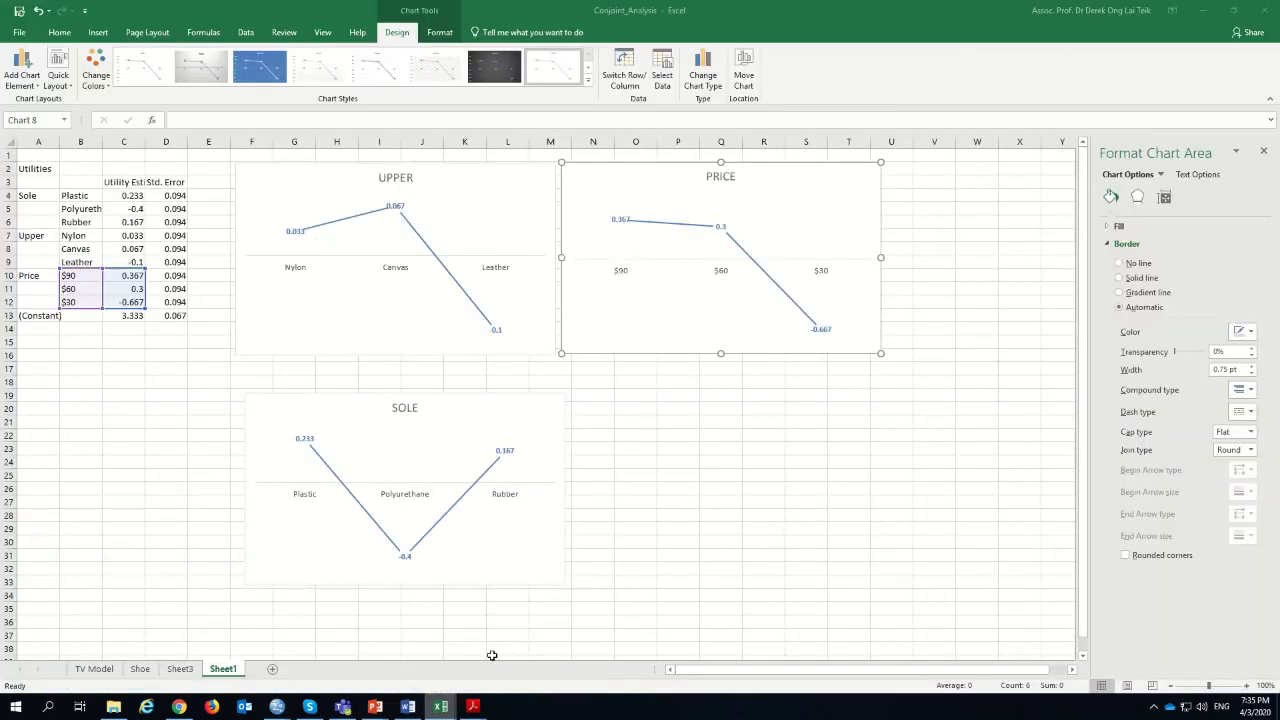
click(63, 373)
right_click(76, 368)
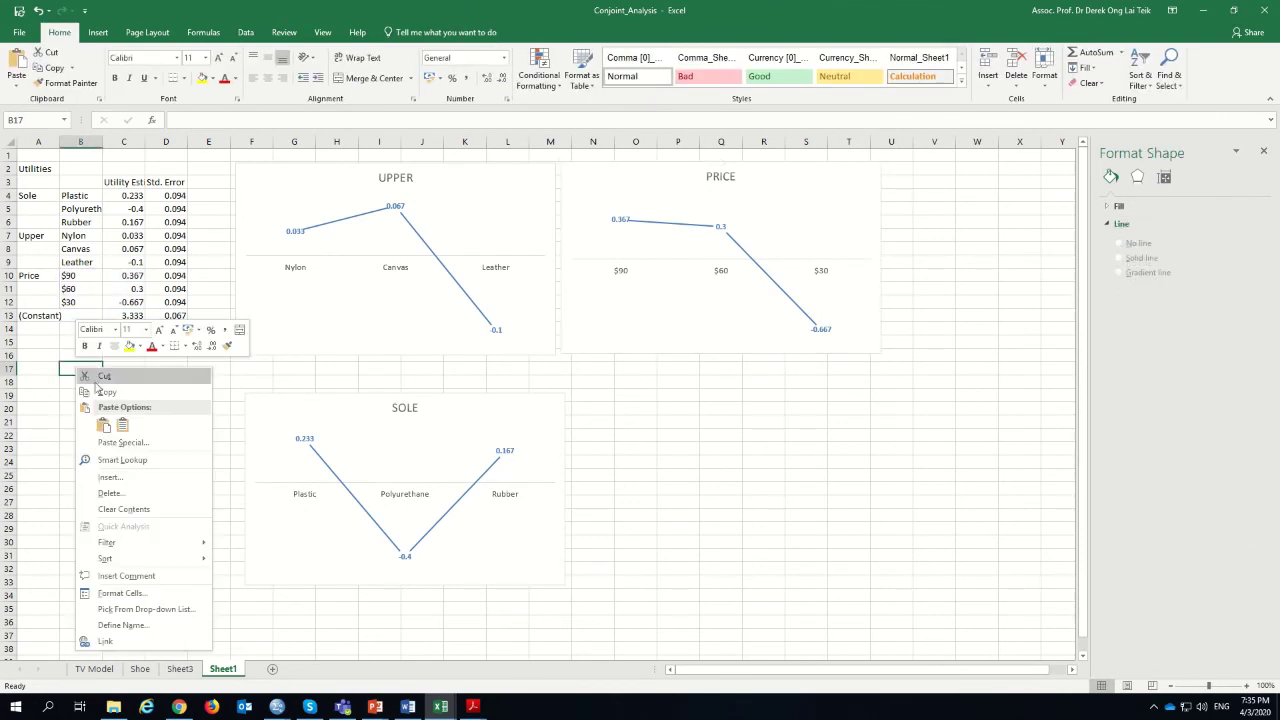
click(122, 425)
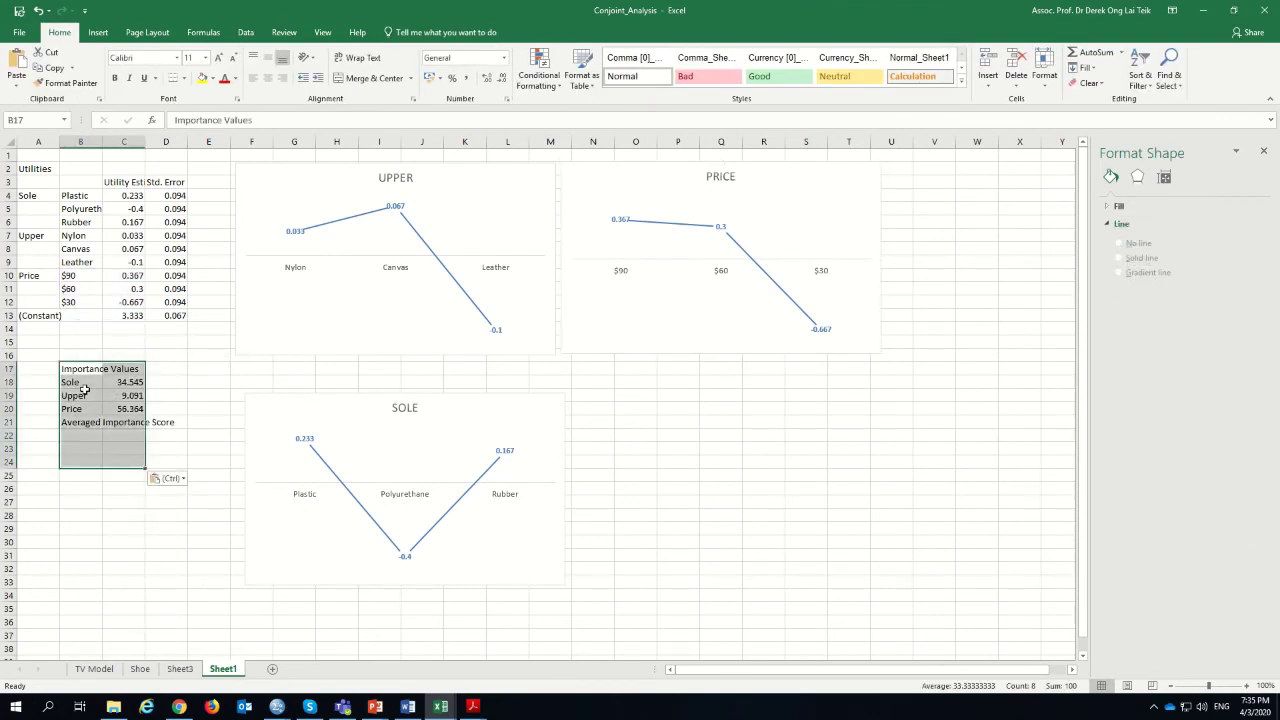
- Insert a line chart with markers from the Sole, Upper and Price importance values in B18:C20
drag(80, 384, 128, 408)
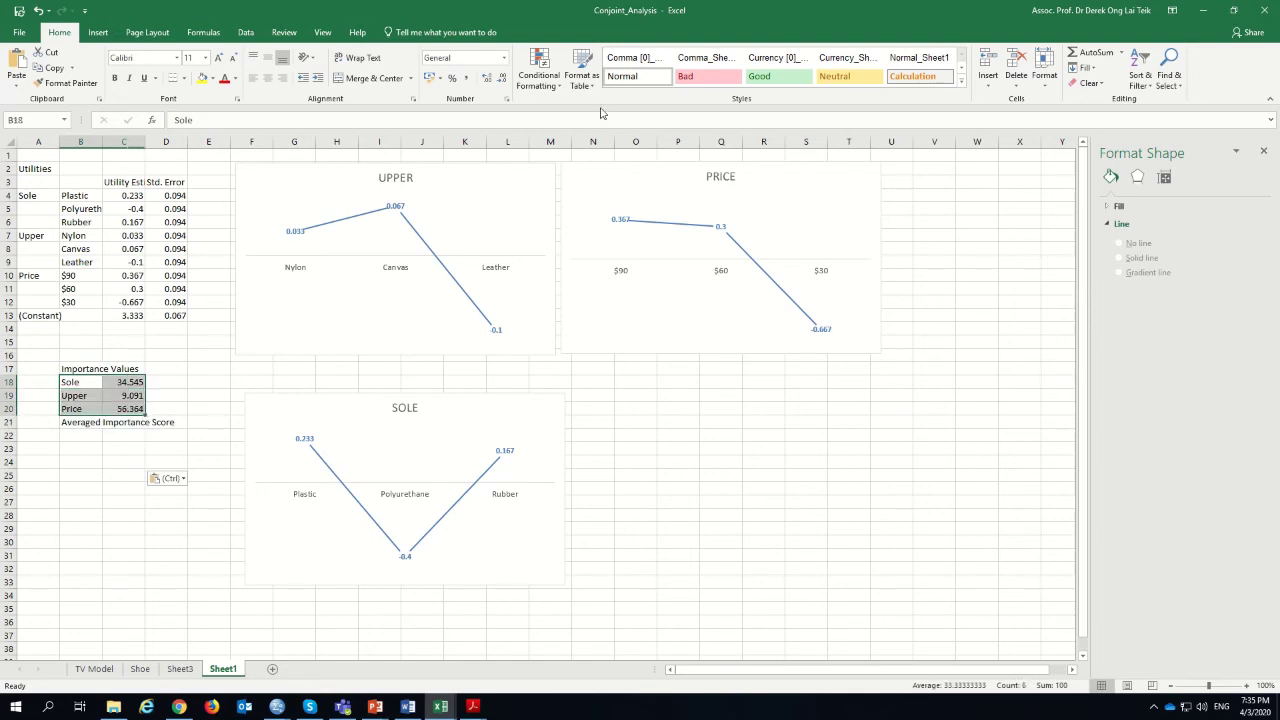
click(287, 32)
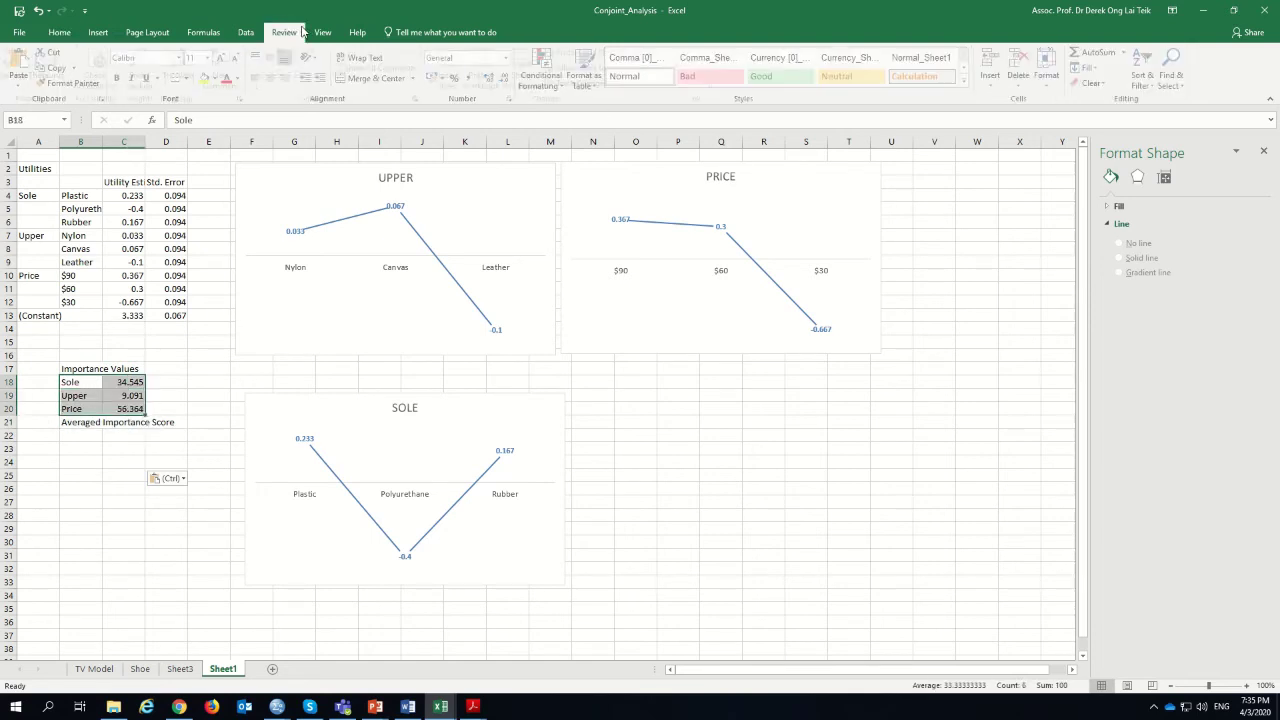
click(203, 32)
scroll(115, 43, up, 1)
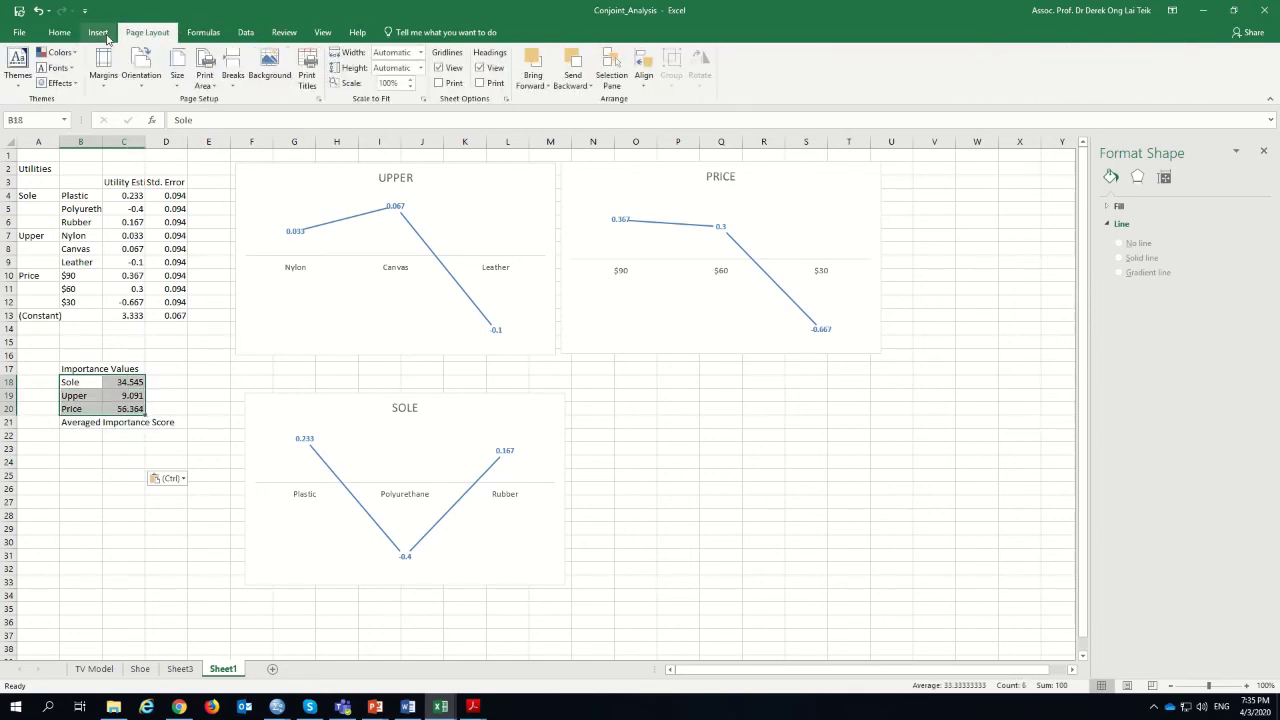
click(105, 34)
click(467, 67)
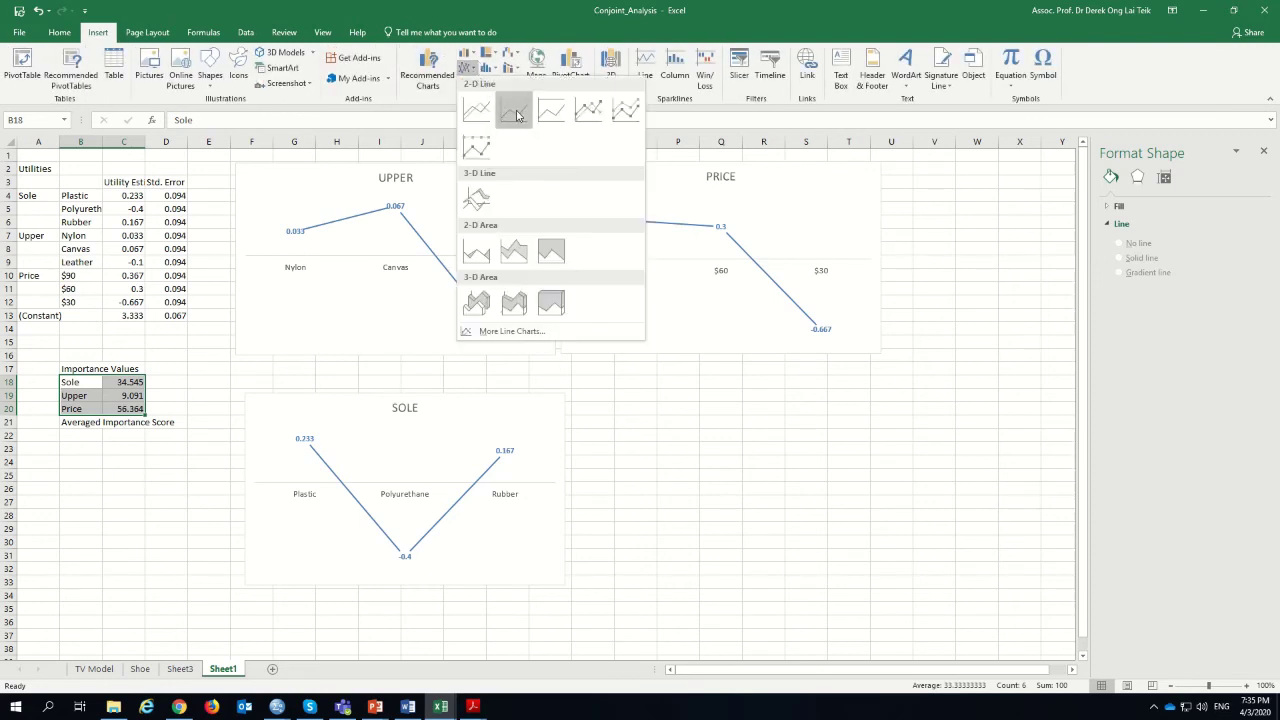
click(624, 110)
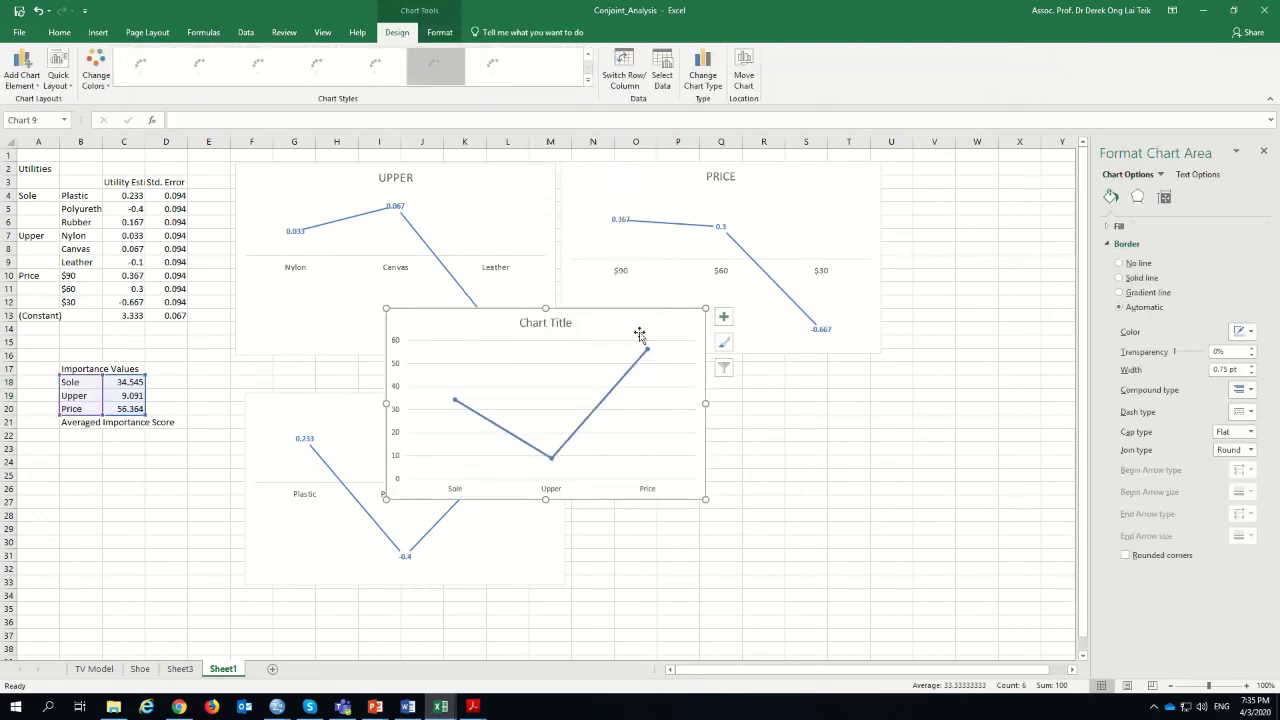
- Apply the matching chart style with data labels to the importance chart and place it beside the Sole chart, below the Price chart
click(588, 80)
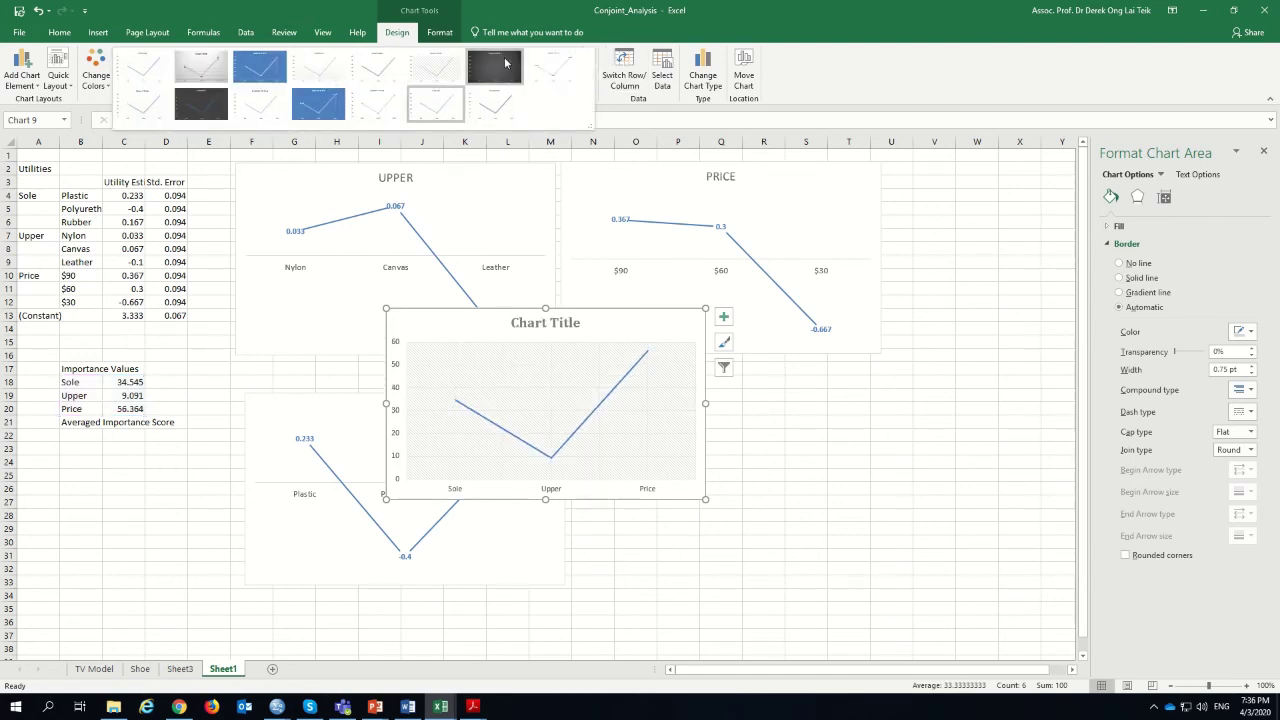
click(546, 70)
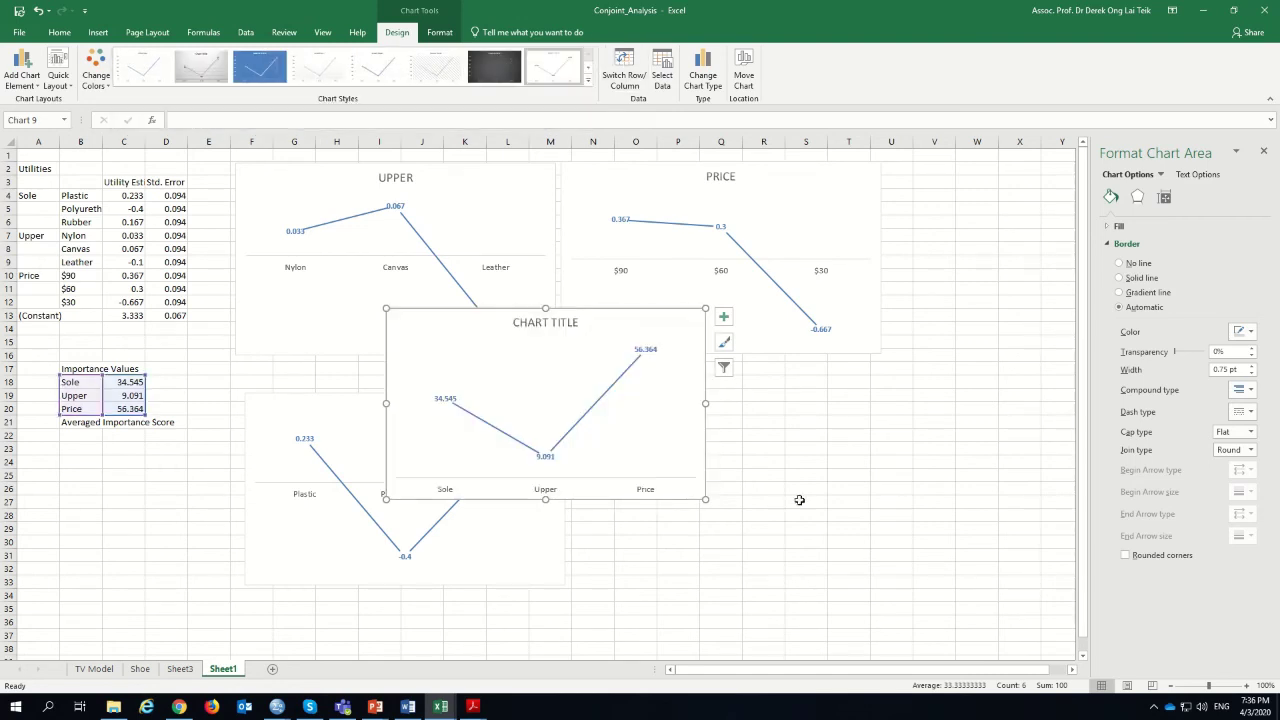
click(690, 378)
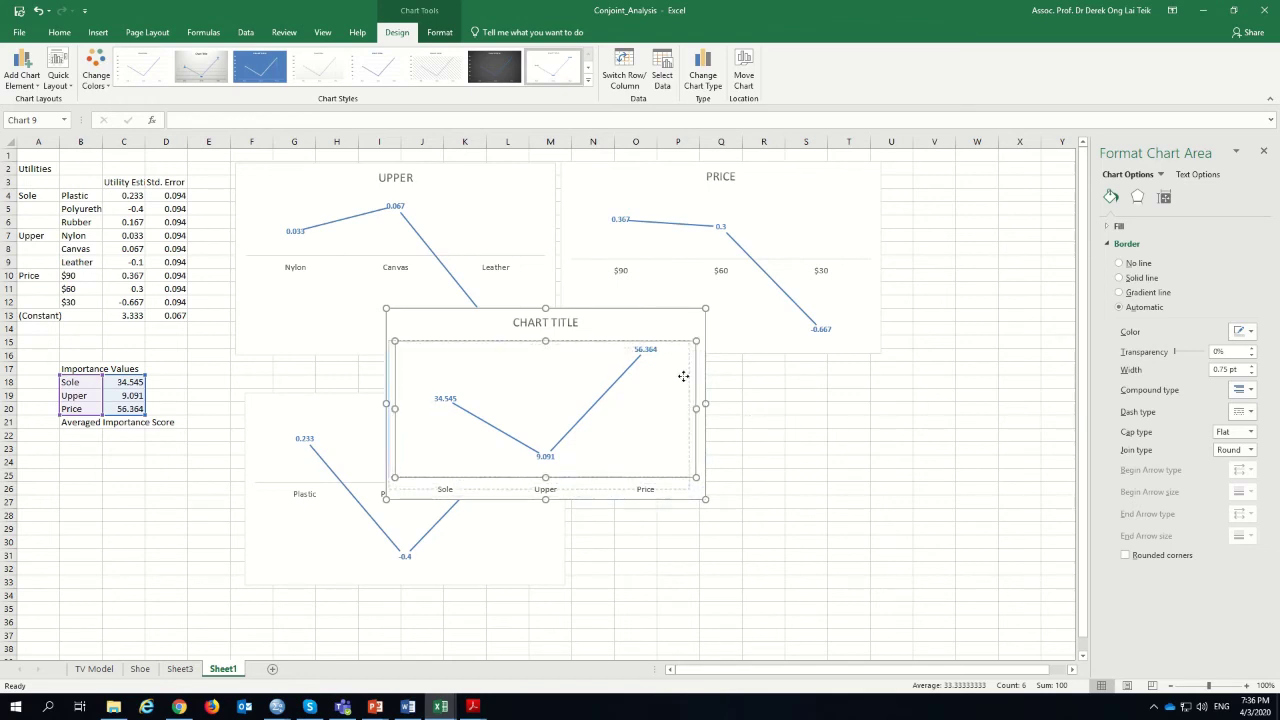
drag(680, 331, 868, 408)
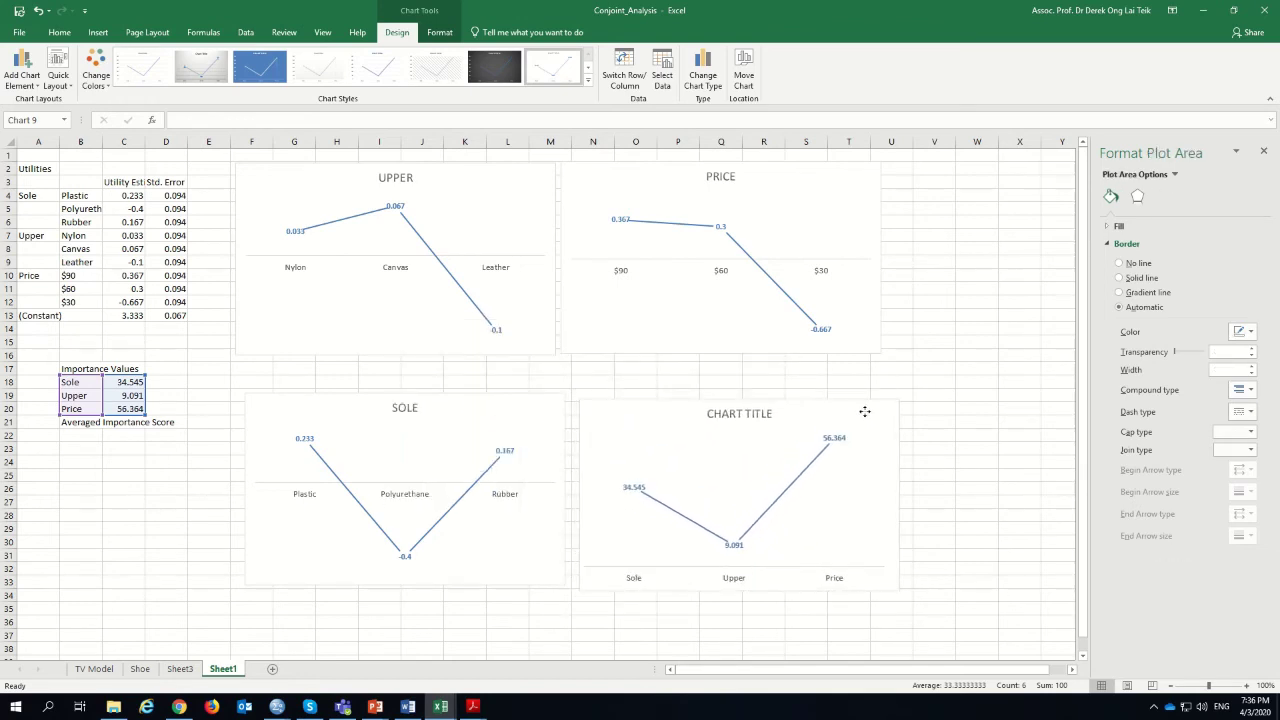
- Replace the importance chart's placeholder title with IMPORTANT VALUES
click(738, 406)
drag(714, 415, 778, 415)
text(IMPO)
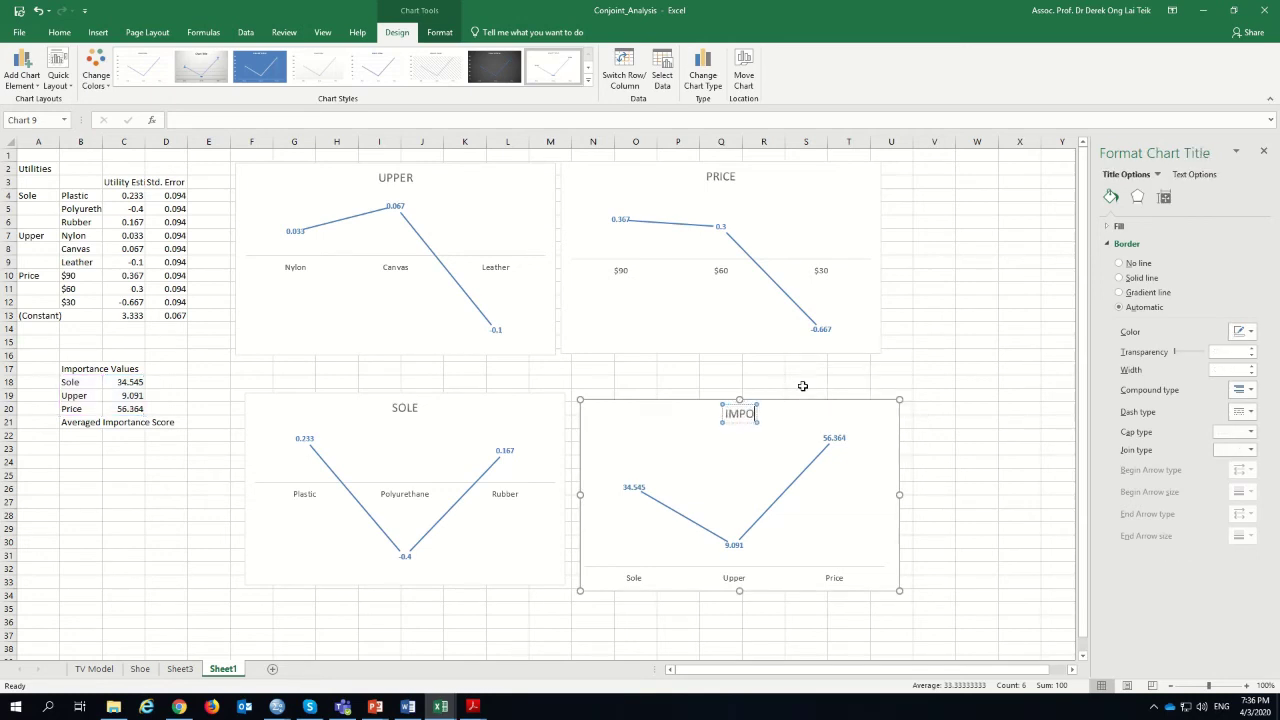
text(RTANT VALUES)
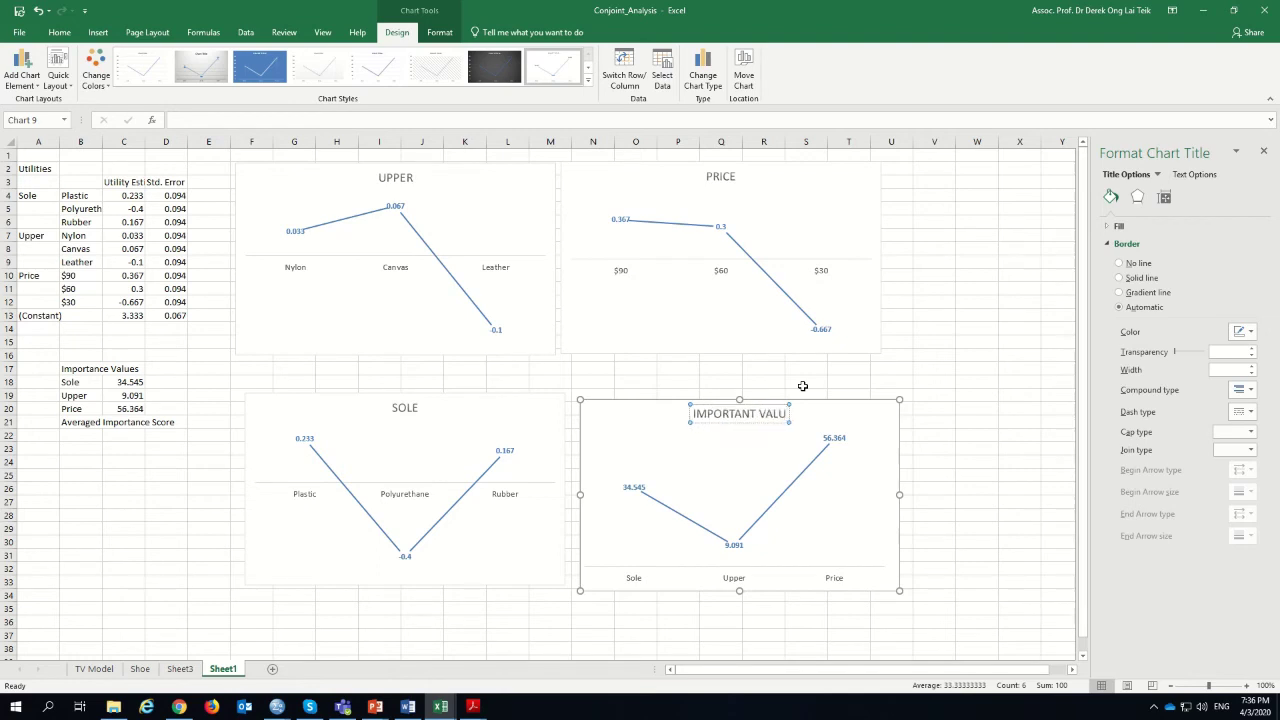
click(864, 494)
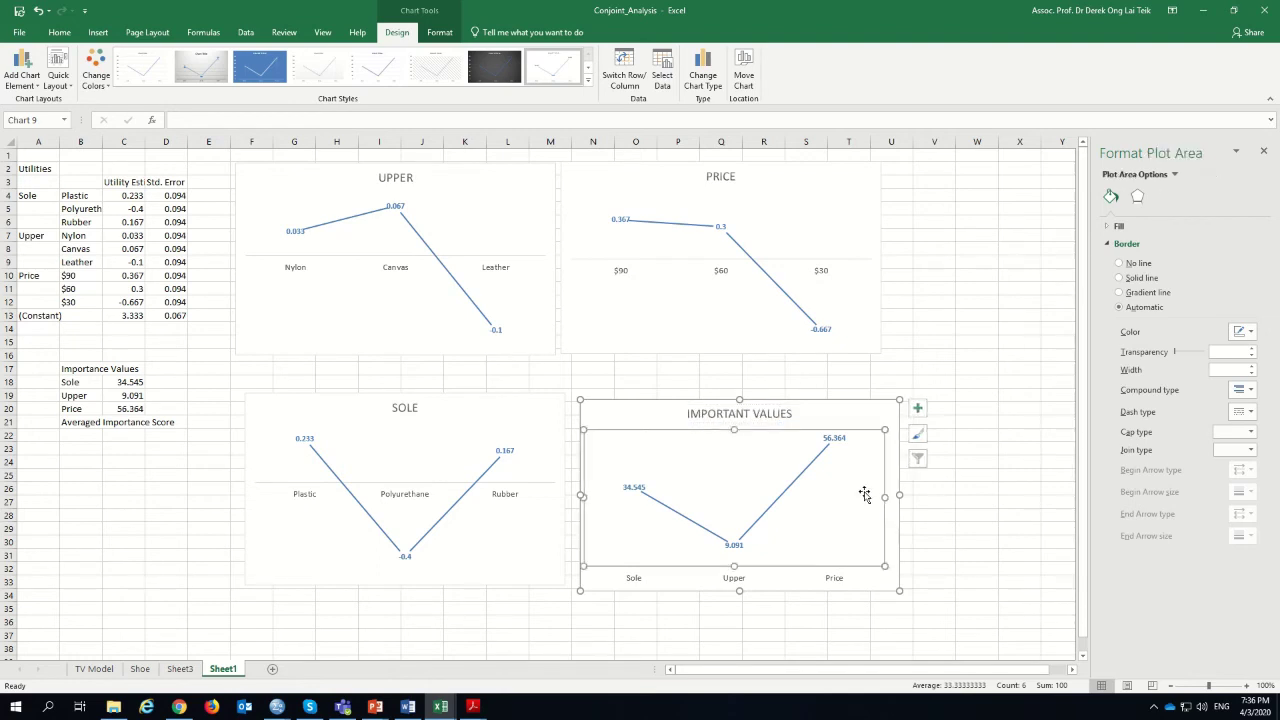
click(868, 414)
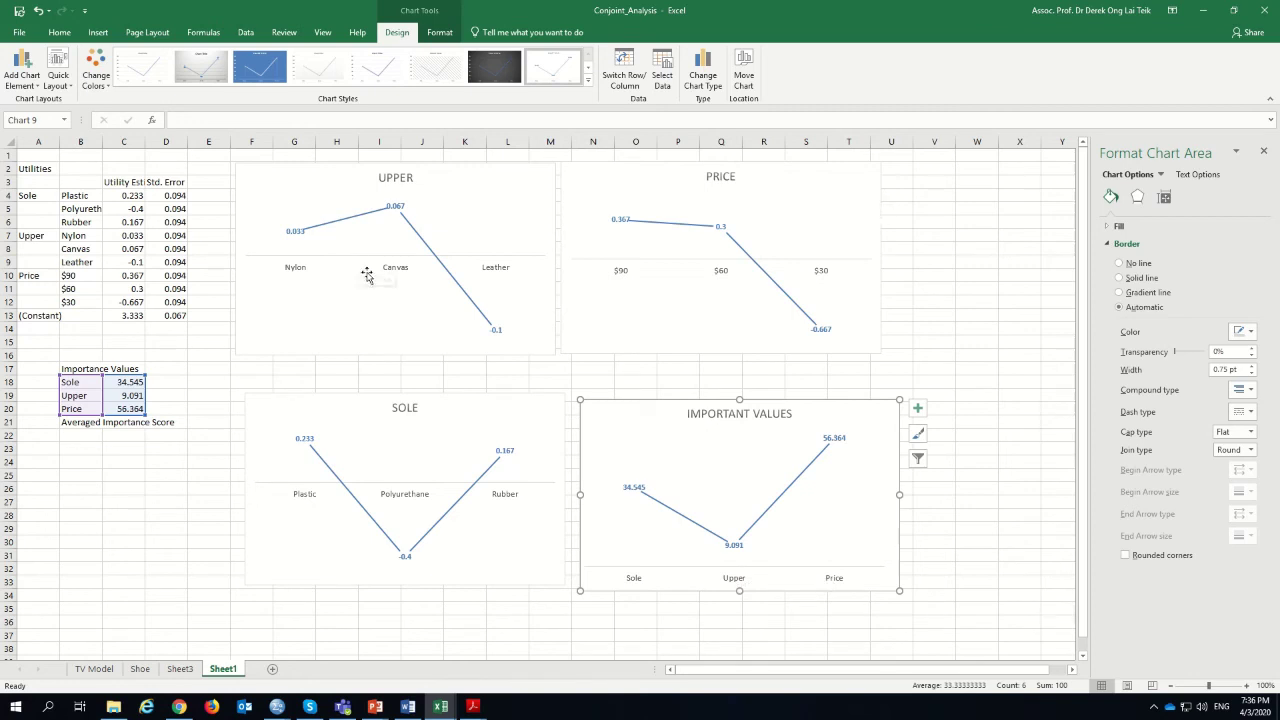
- Examine the UPPER, PRICE and SOLE line charts on Sheet1 one after another
click(519, 201)
click(843, 195)
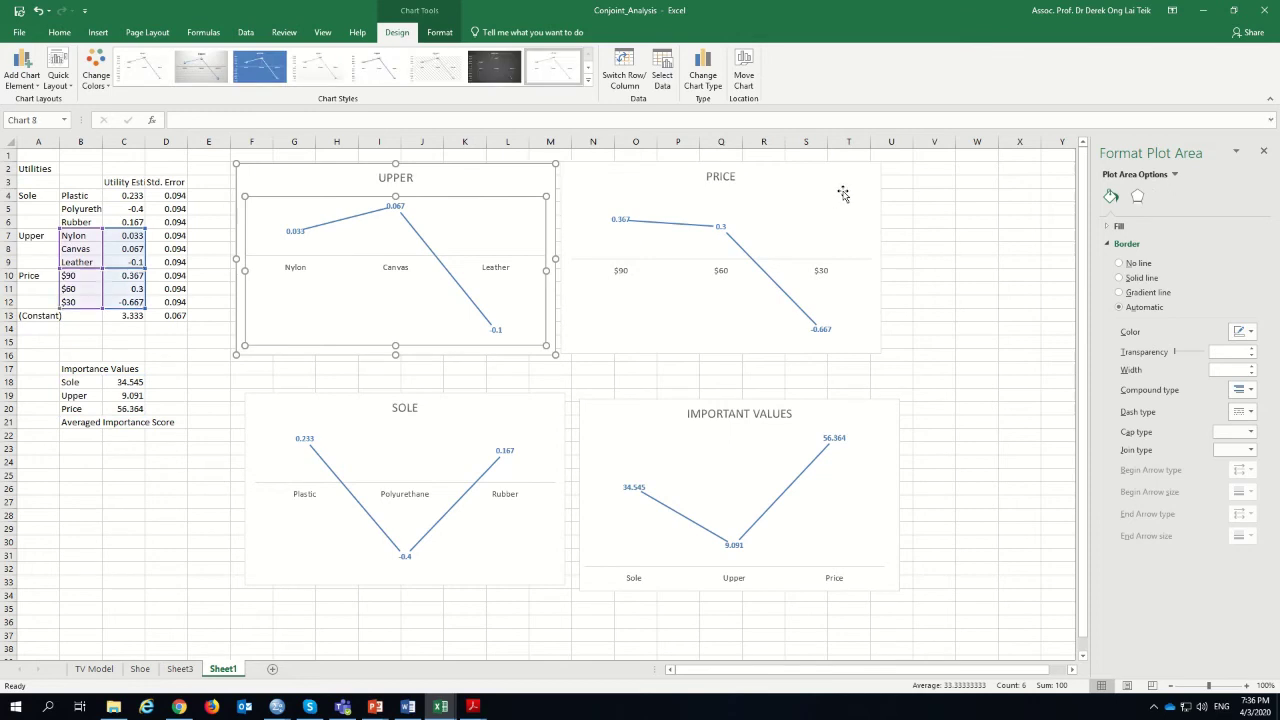
click(617, 272)
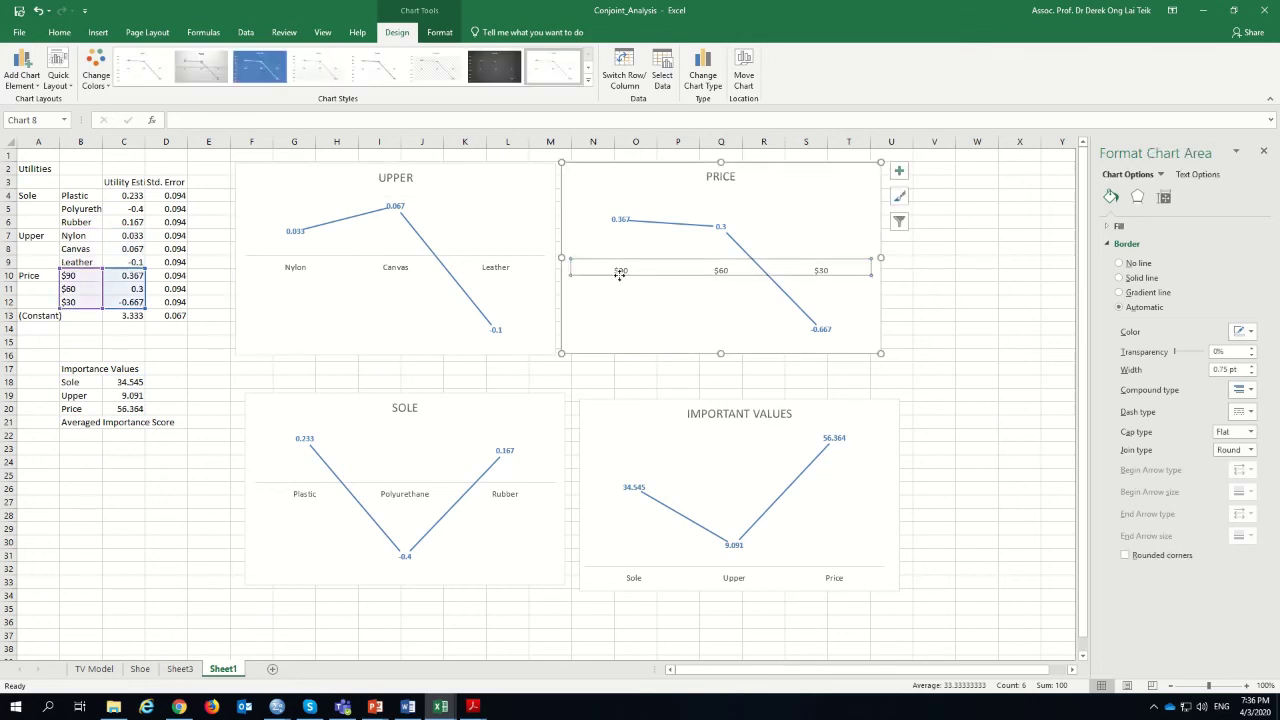
click(534, 410)
click(331, 434)
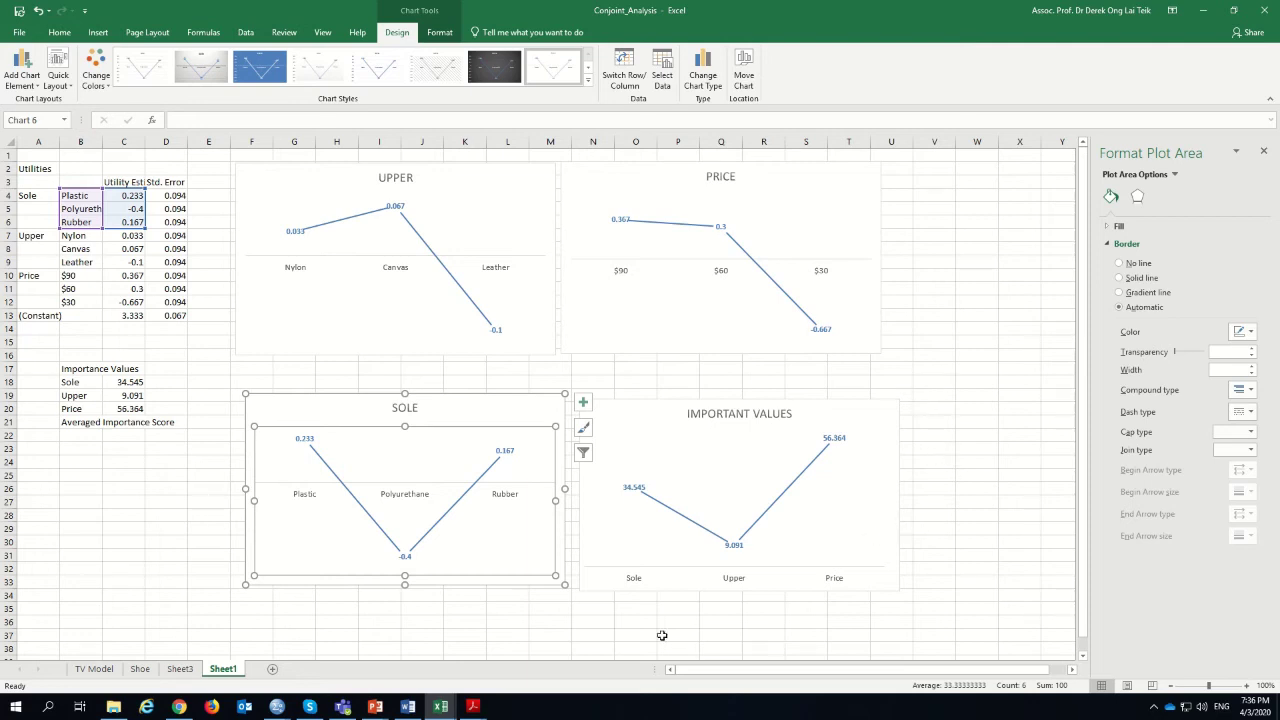
- Switch to the SPSS output viewer and review the Utilities, Importance Values and Correlations tables of the last conjoint analysis
click(279, 706)
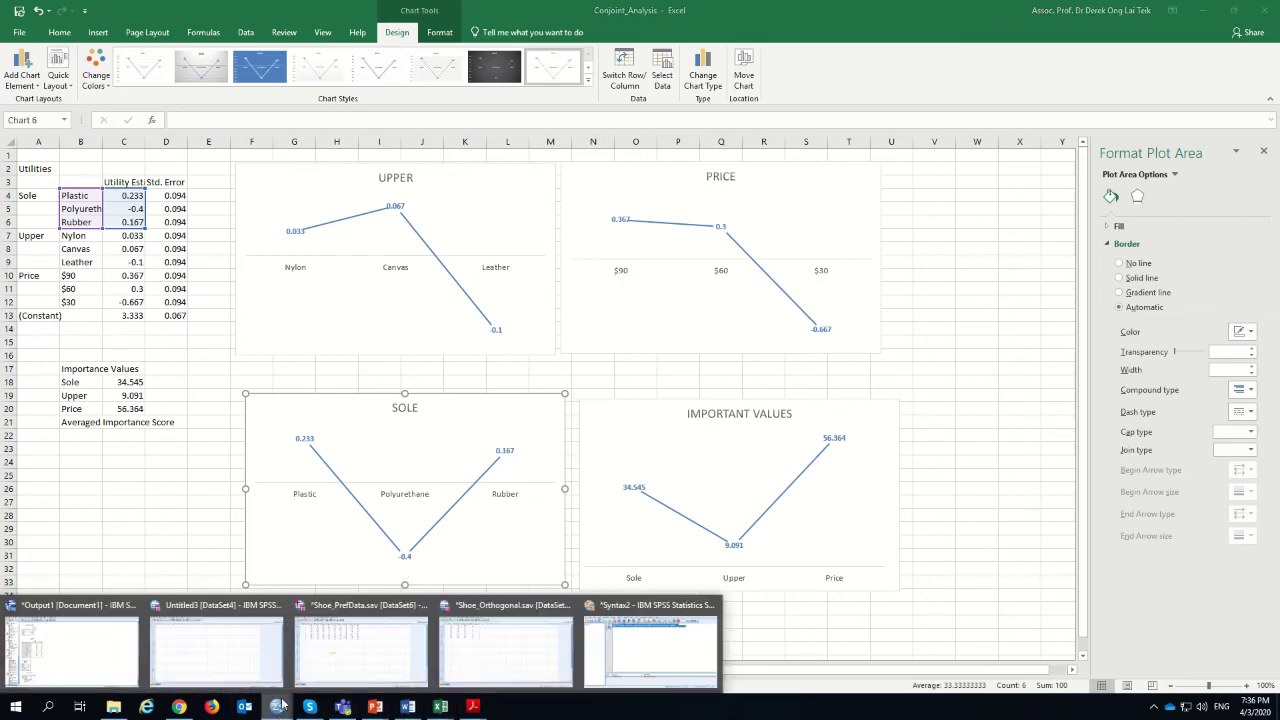
mouse_move(527, 661)
mouse_move(417, 665)
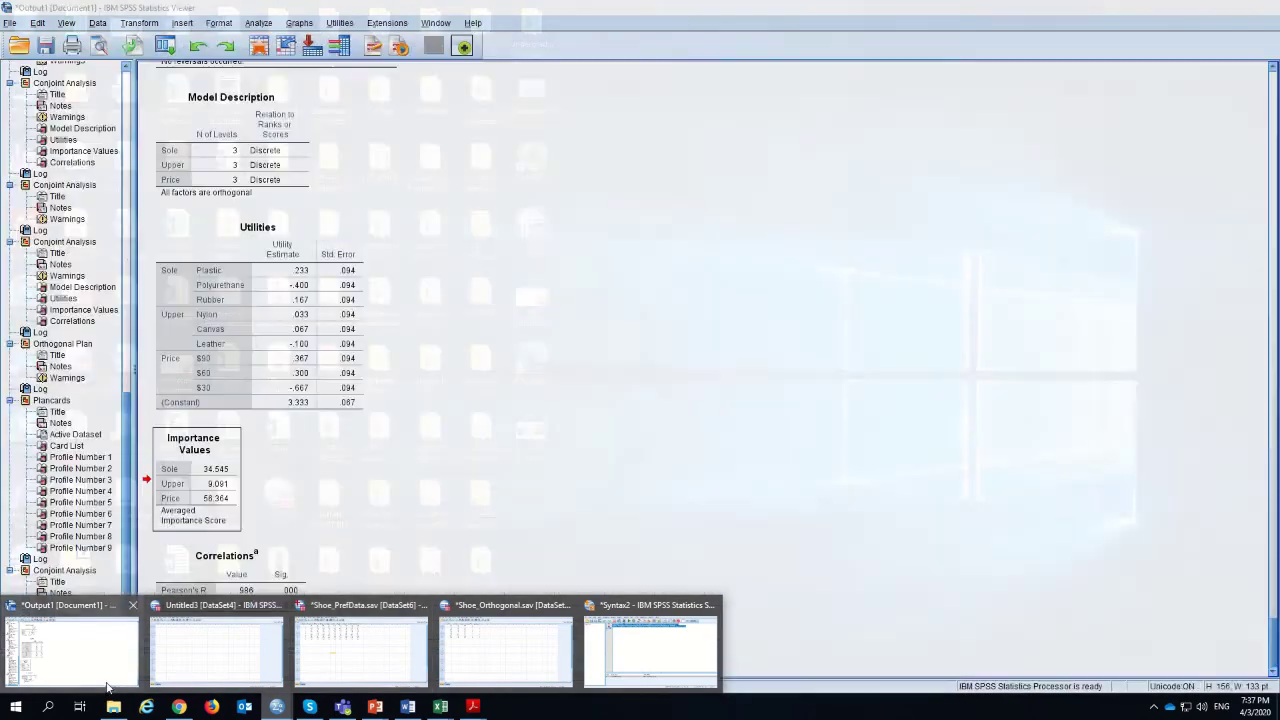
click(72, 648)
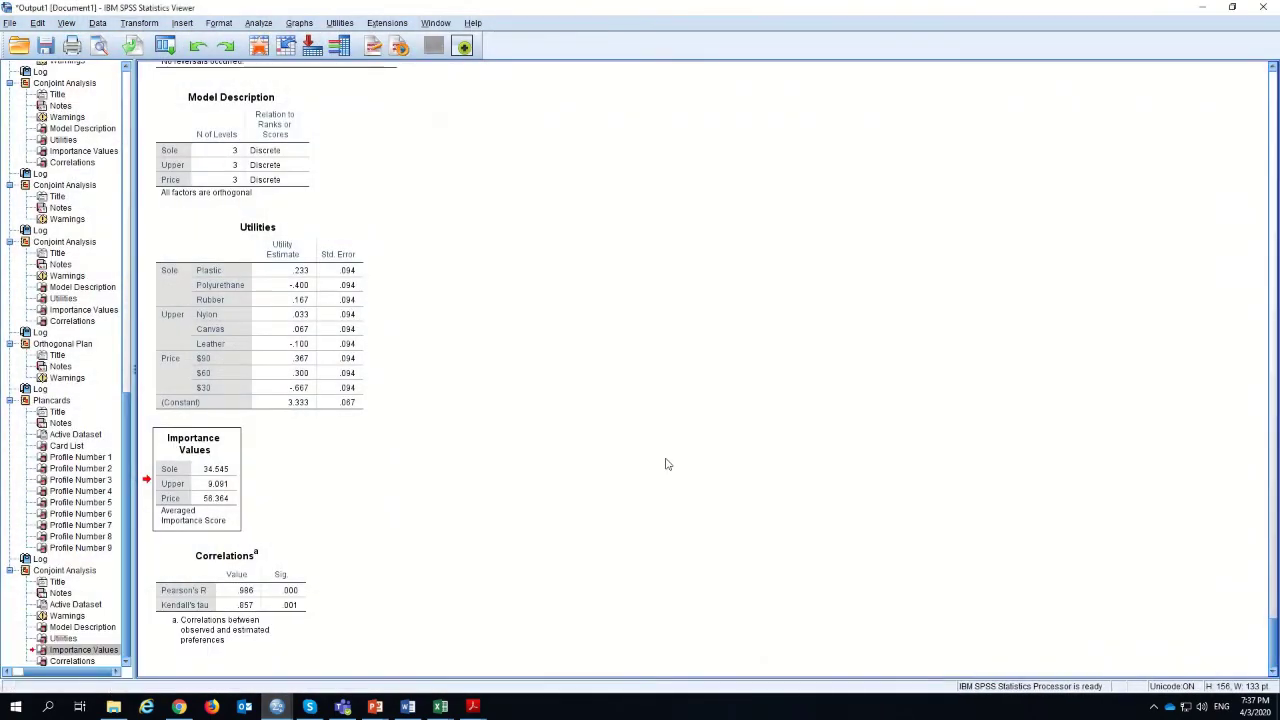
scroll(668, 464, up, 3)
scroll(668, 464, down, 3)
mouse_move(380, 700)
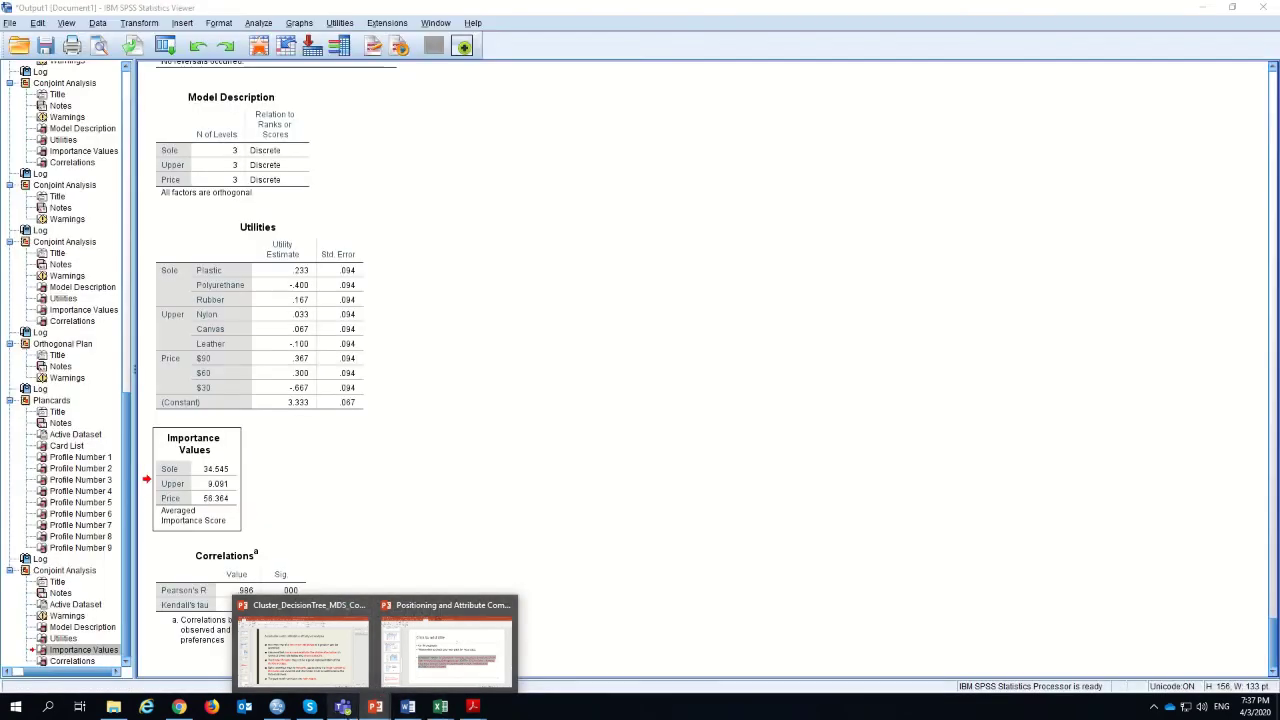
click(433, 565)
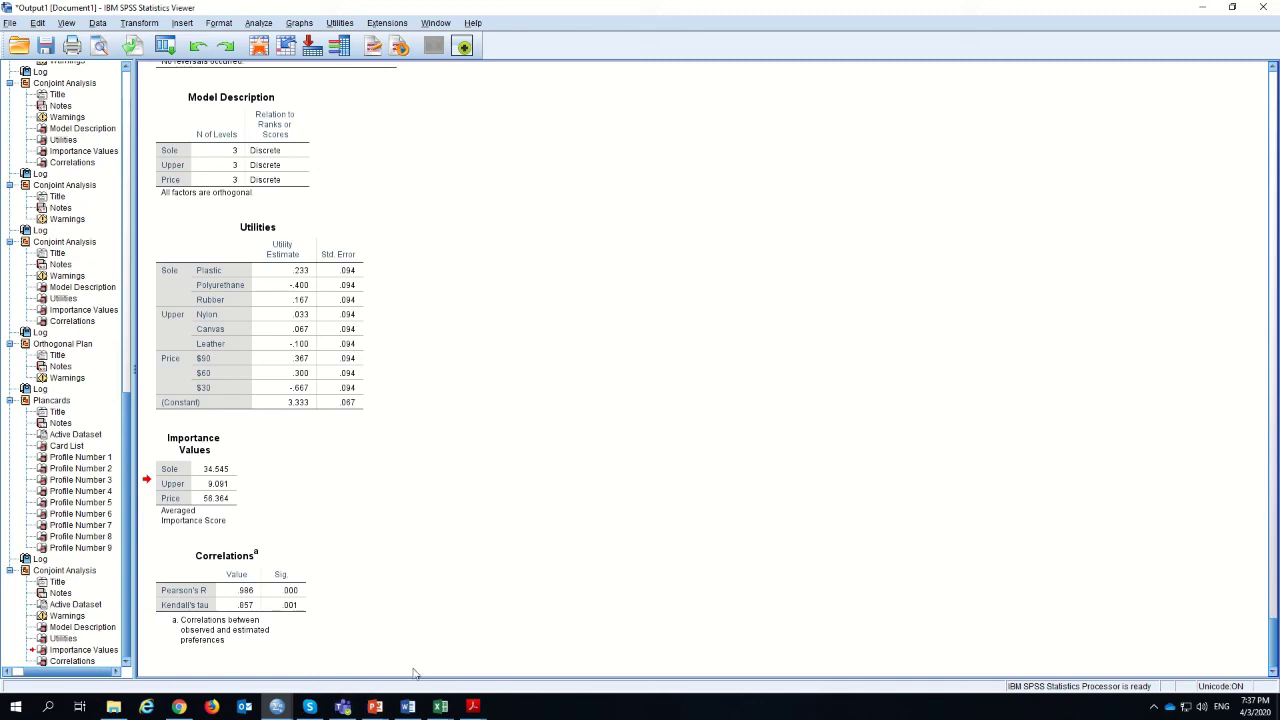
- Switch to the Shoe_PrefData data set and run a Compare Means analysis with all nine cards, Card1 to Card9, as dependent variables
mouse_move(276, 707)
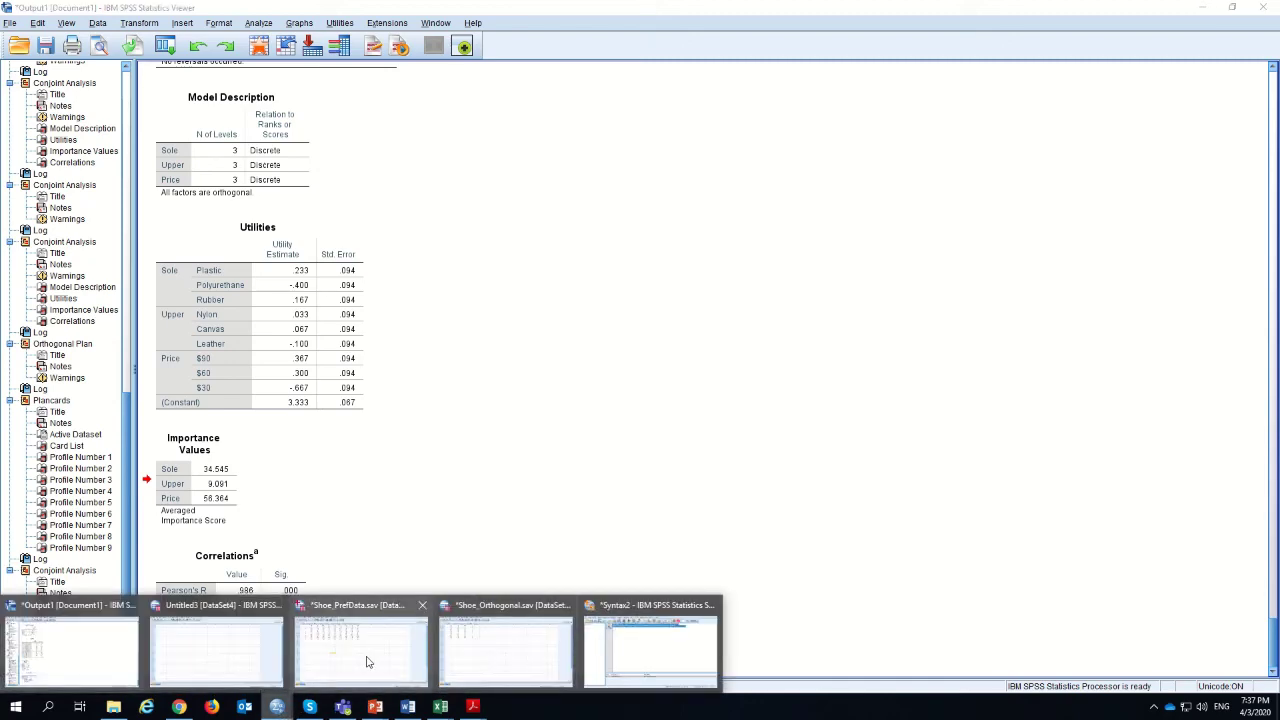
mouse_move(174, 661)
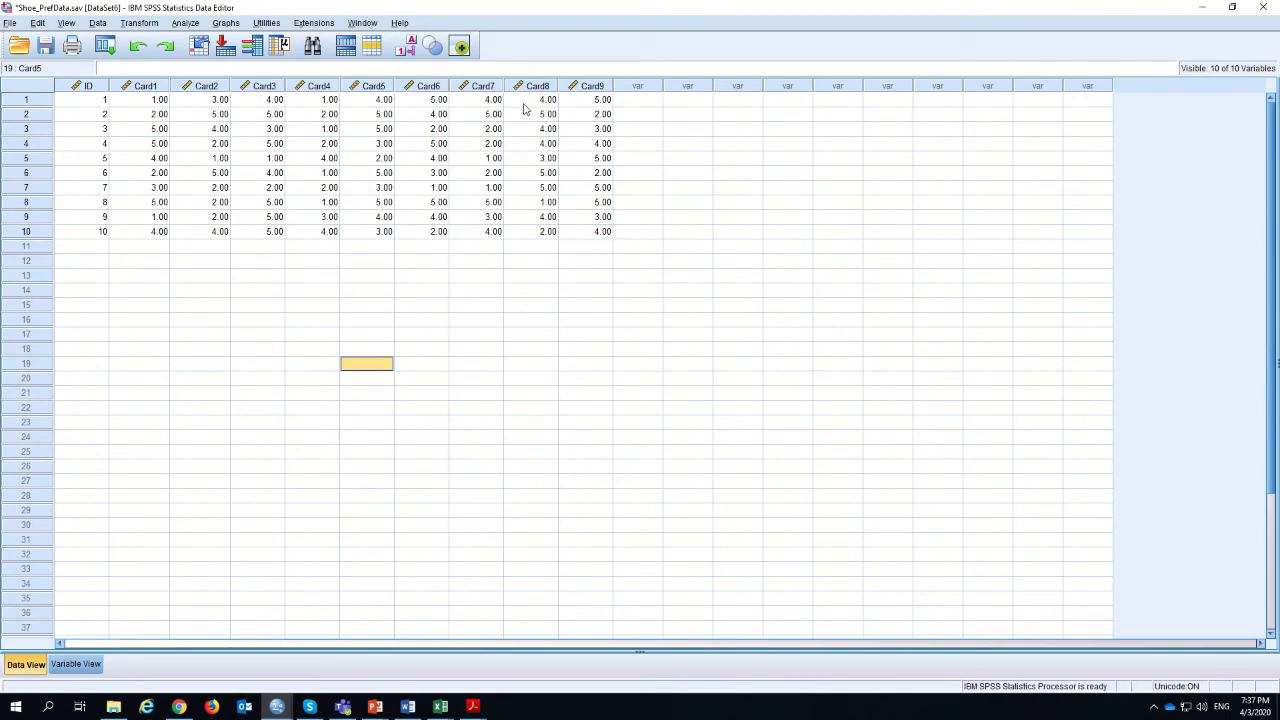
click(185, 22)
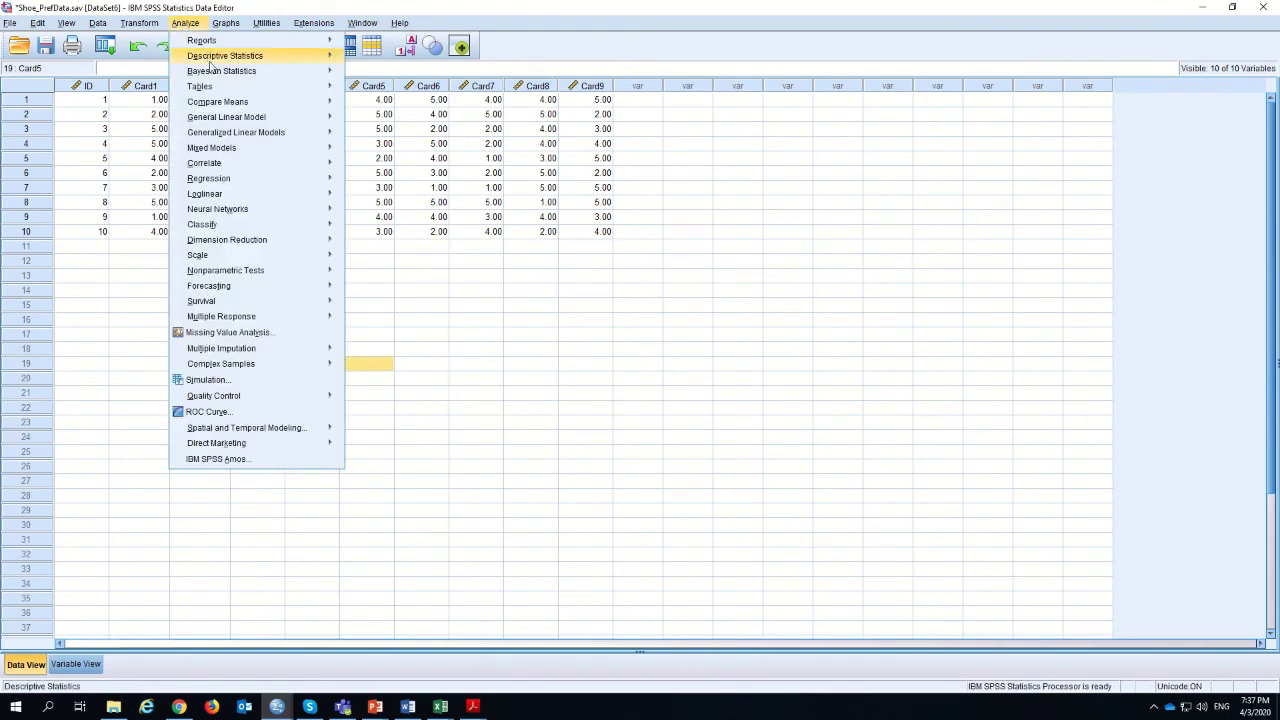
mouse_move(211, 87)
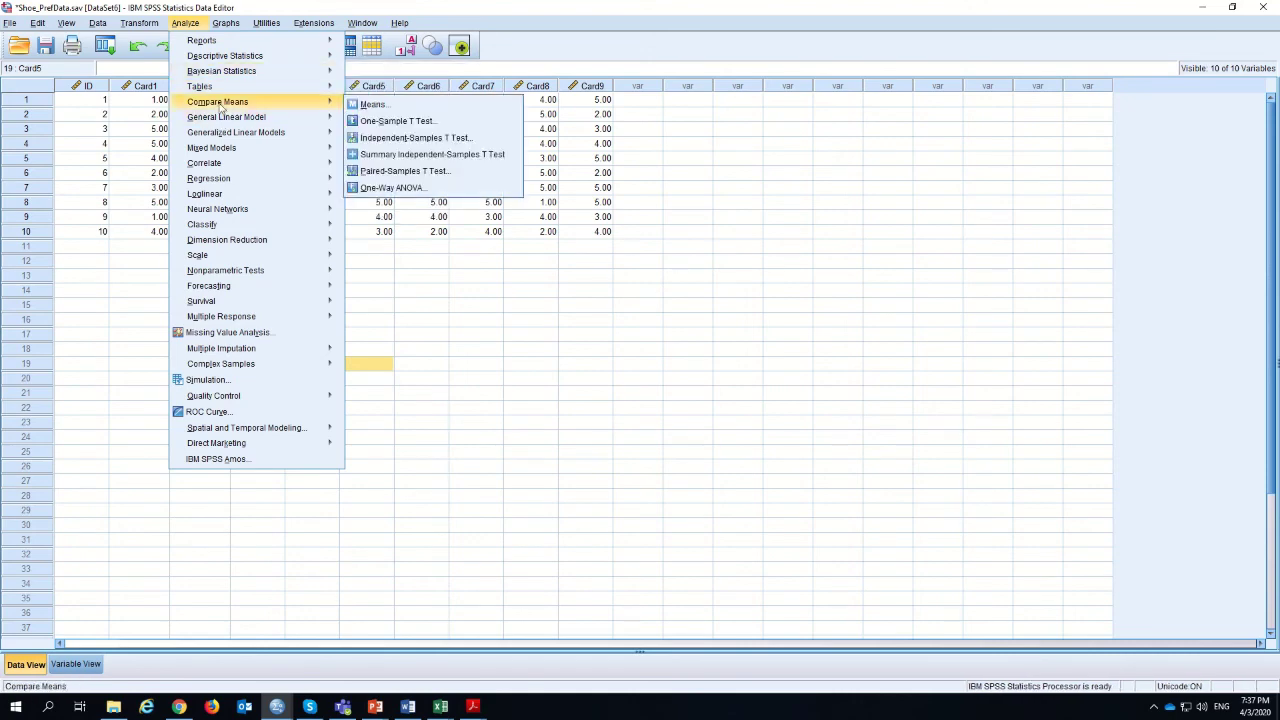
click(370, 104)
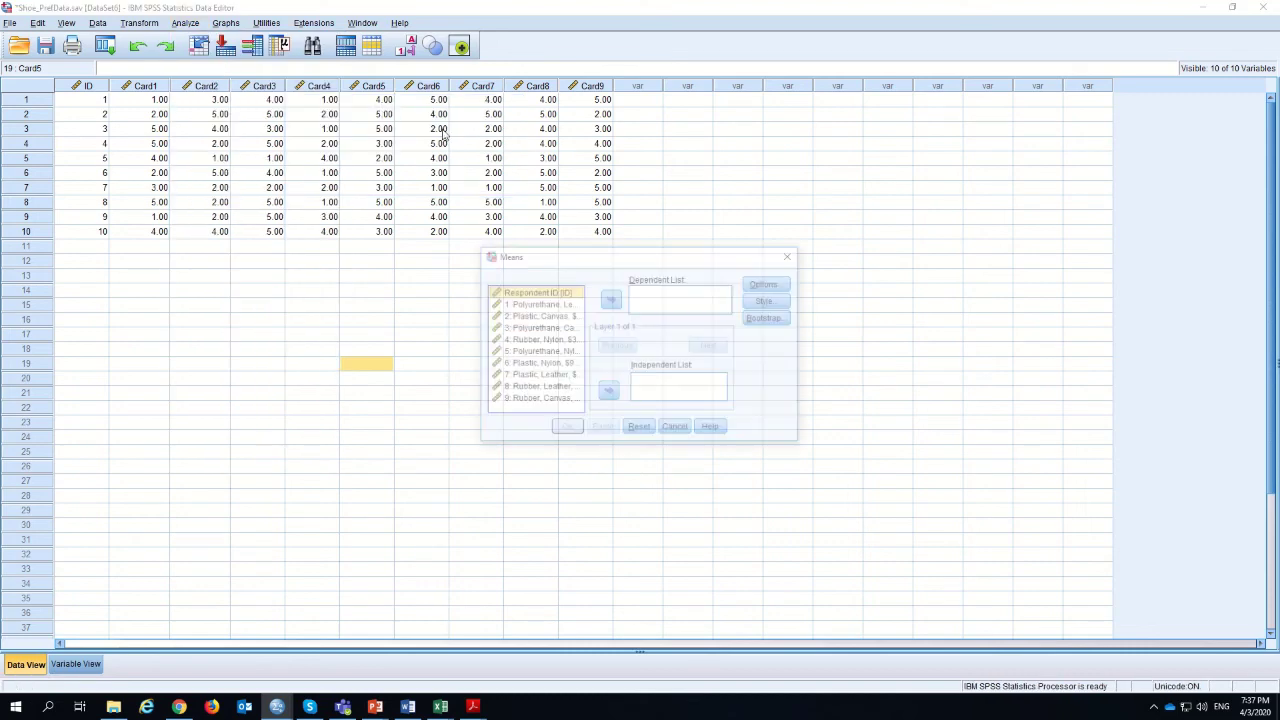
click(533, 306)
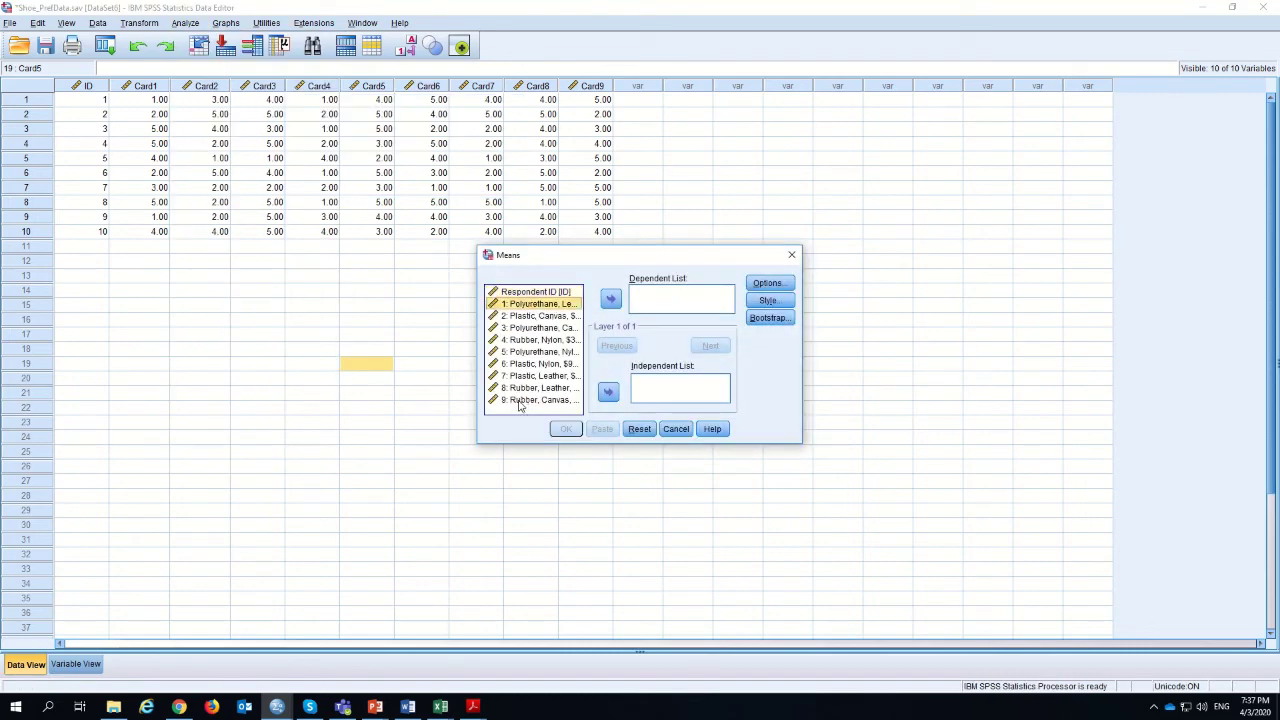
shift+click(519, 400)
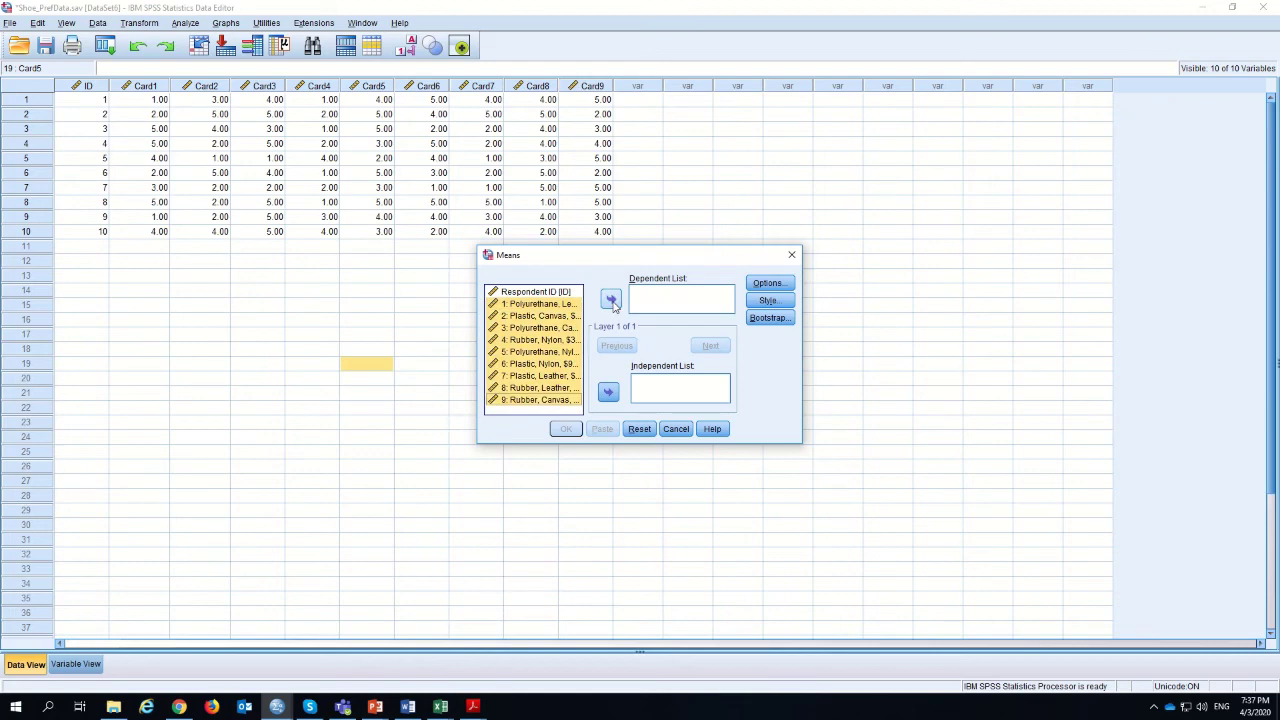
click(610, 300)
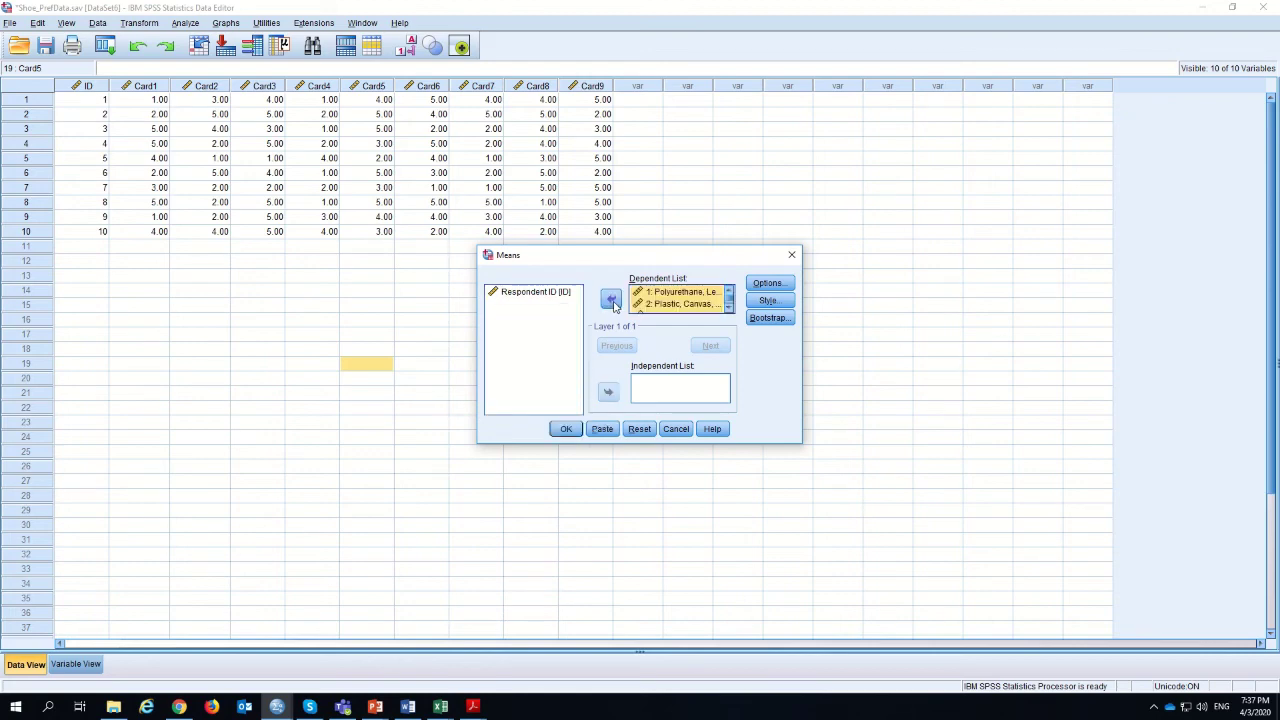
click(567, 429)
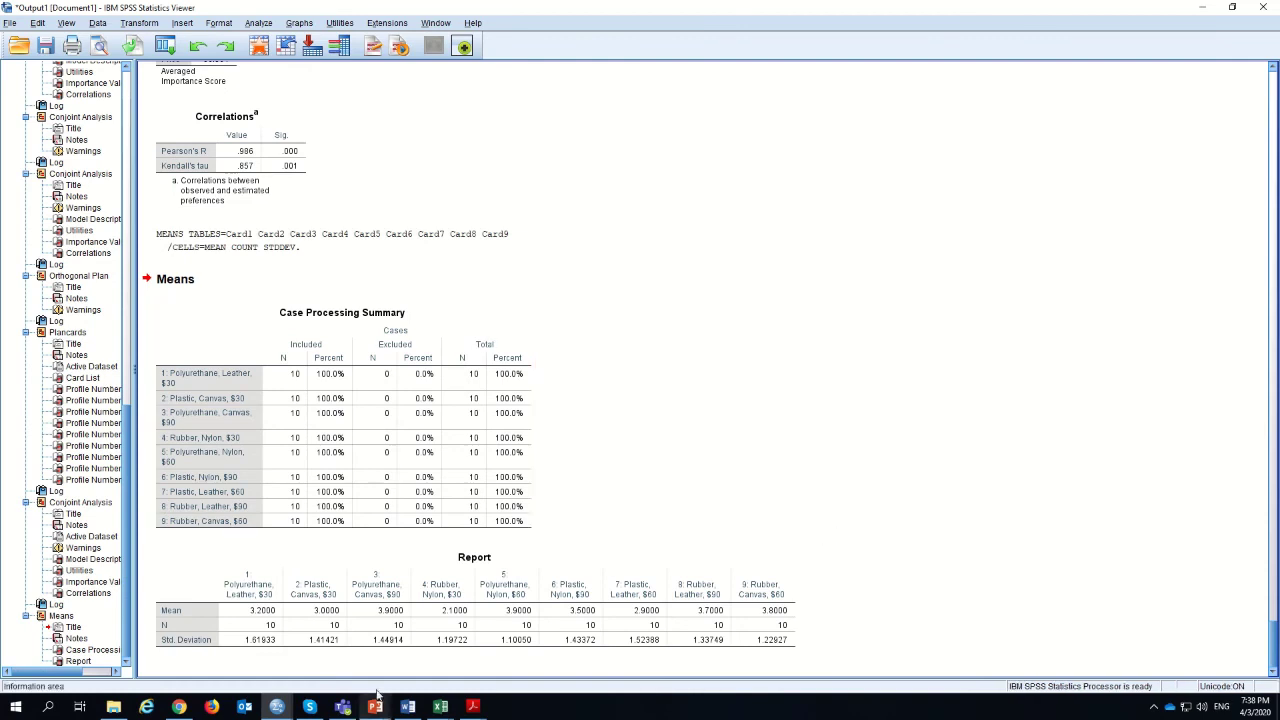
- Examine the Means Report table, switch to the conjoint analysis deck in PowerPoint and compare slide 21's most preferred combos with its card means
click(427, 647)
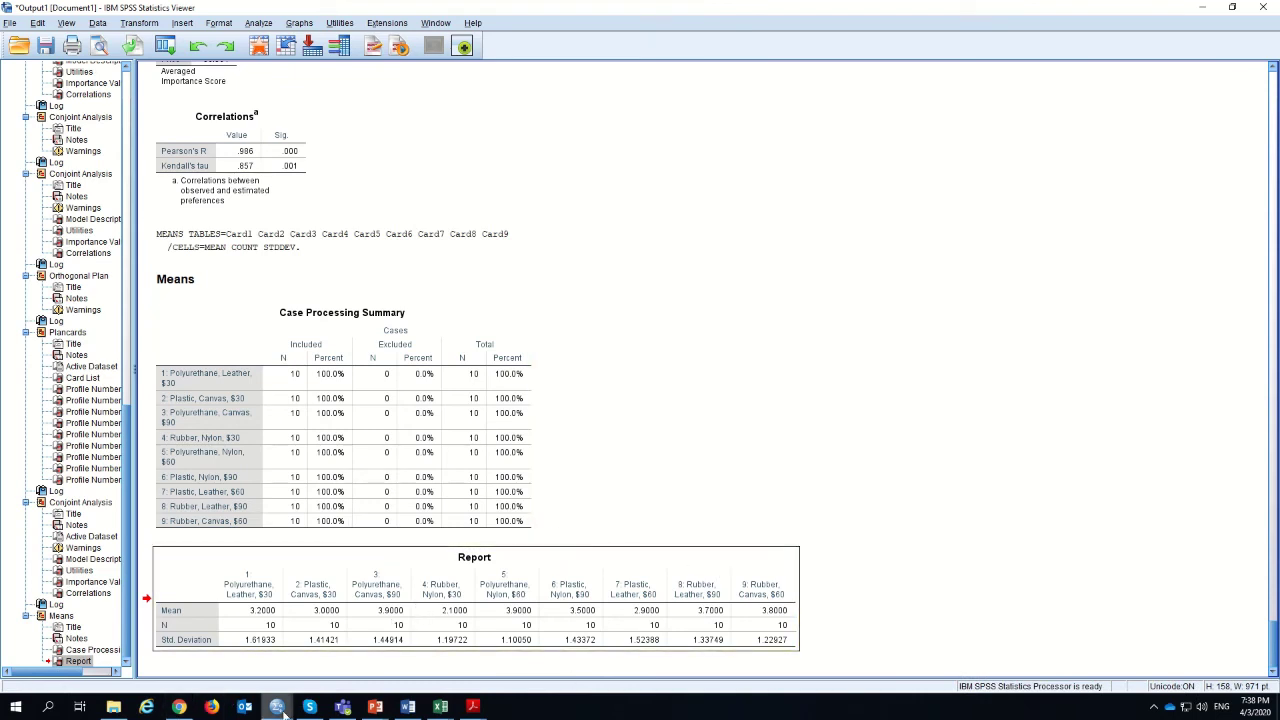
mouse_move(375, 706)
click(470, 651)
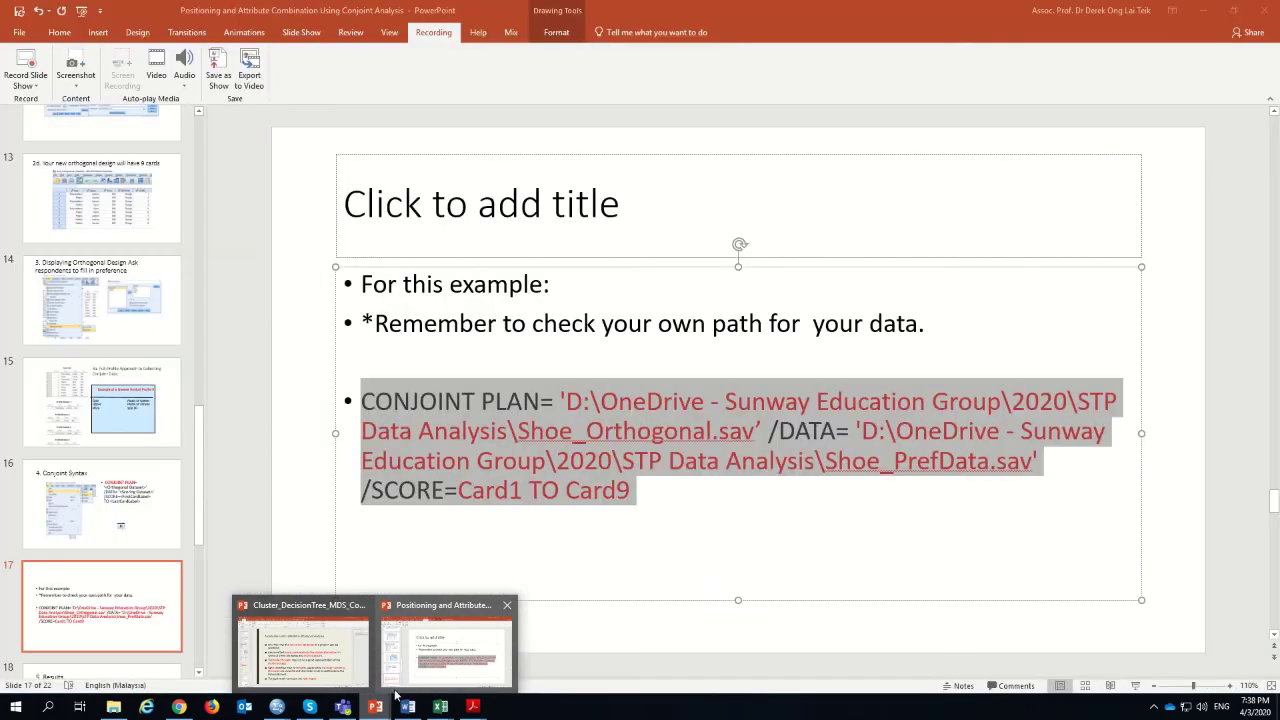
scroll(200, 628, down, 5)
click(77, 545)
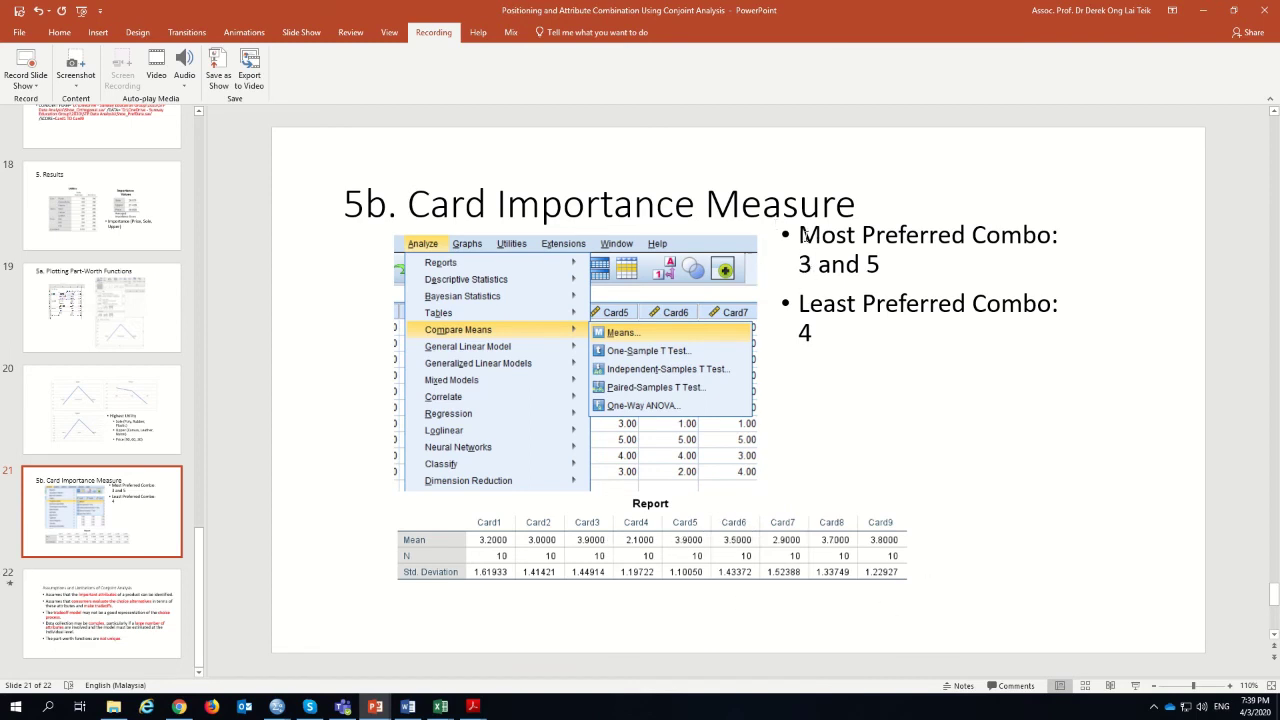
drag(798, 266, 893, 260)
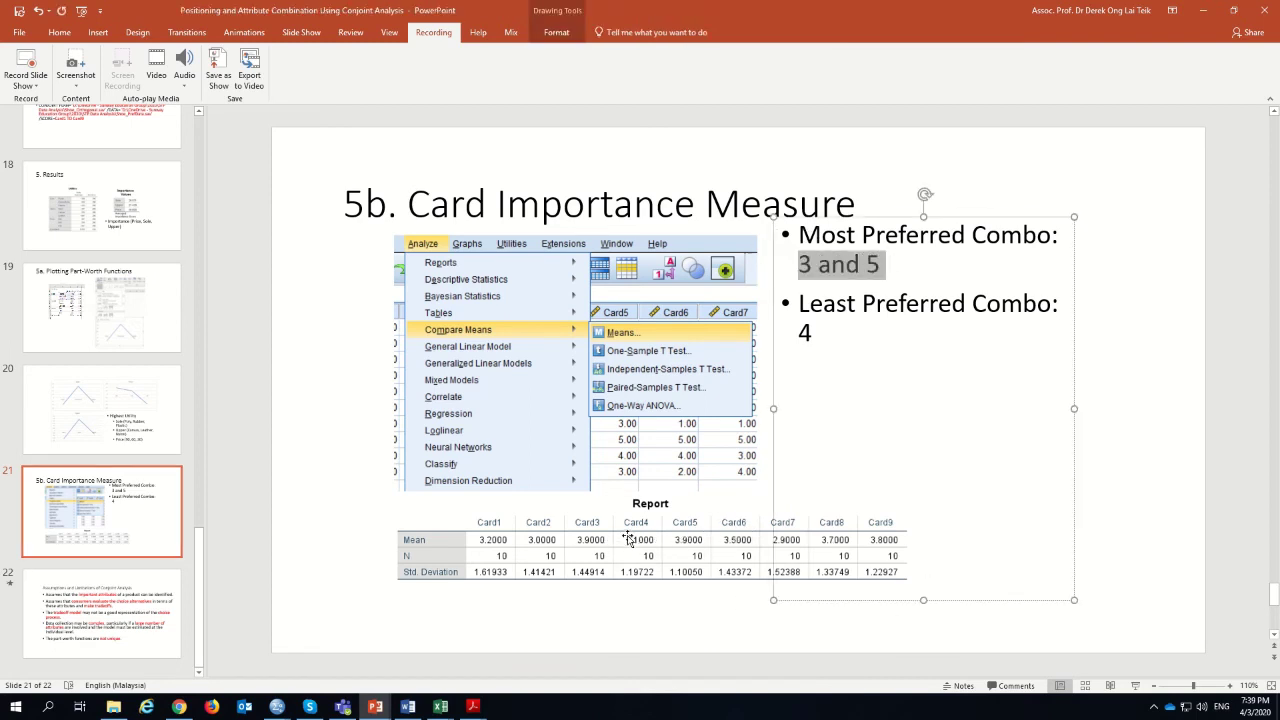
click(592, 541)
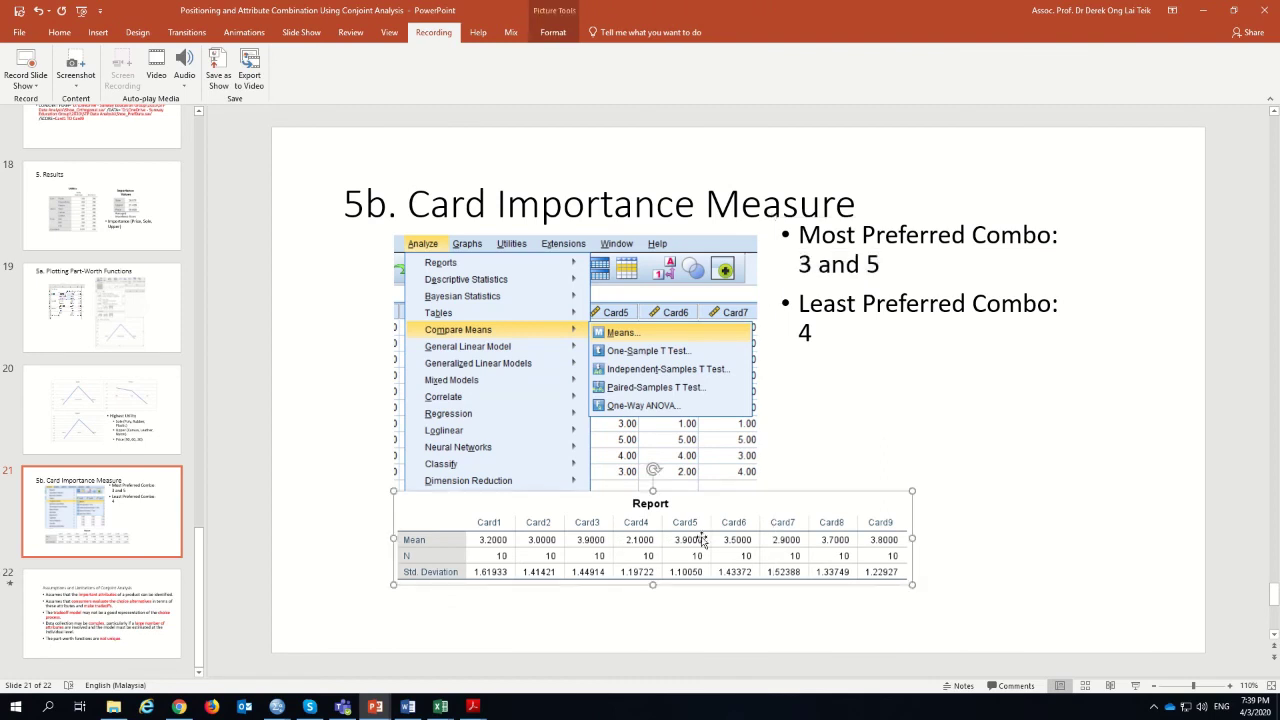